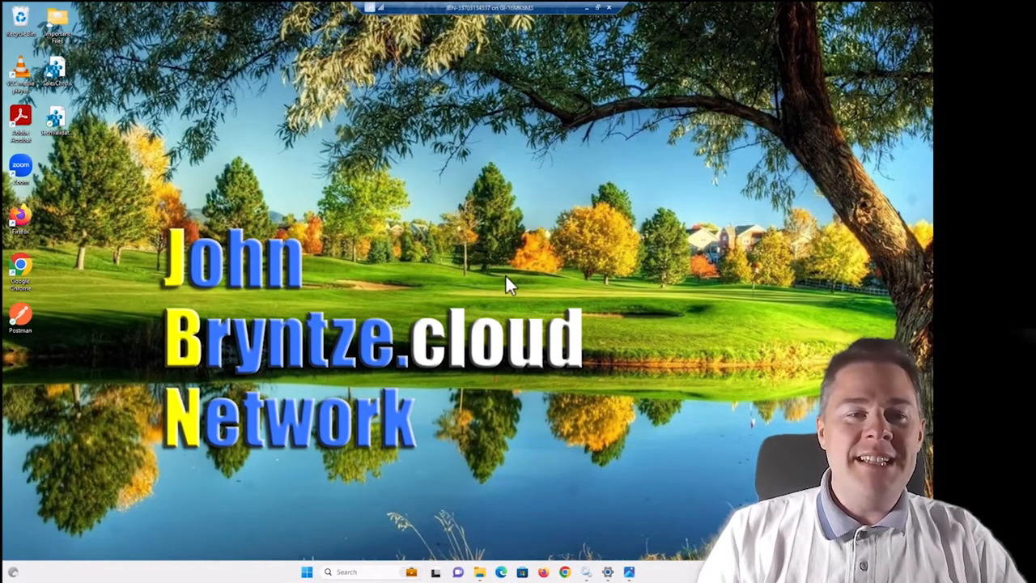
- Find and launch GIMP to check that it runs, and close it again
left_click(309, 571)
type("gimp")
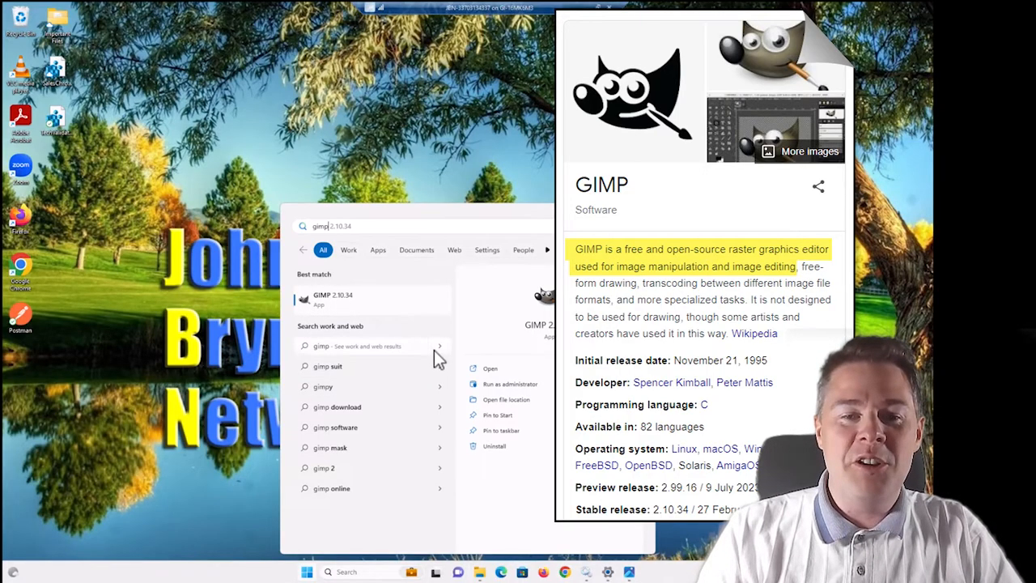
left_click(322, 300)
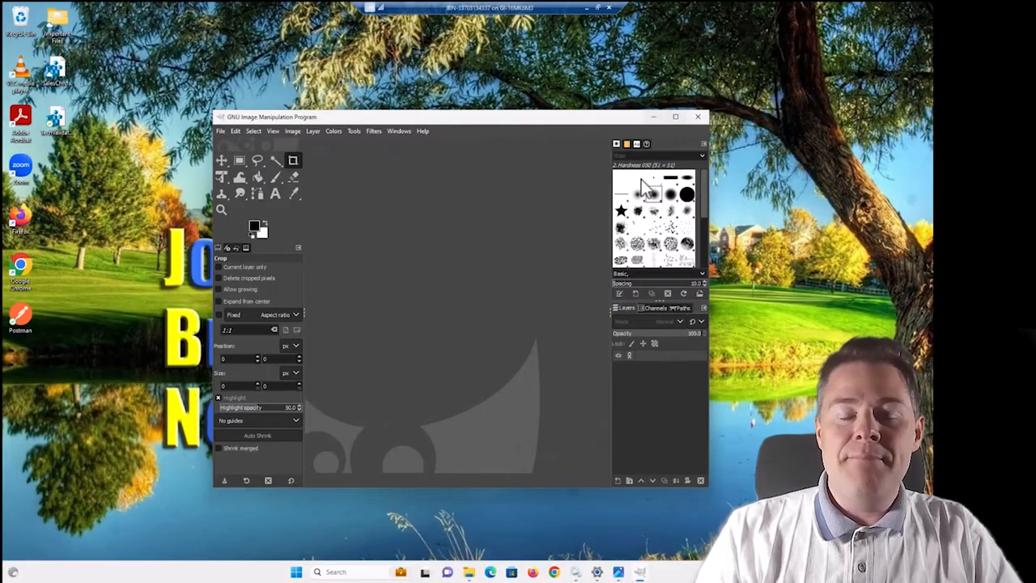
left_click(698, 115)
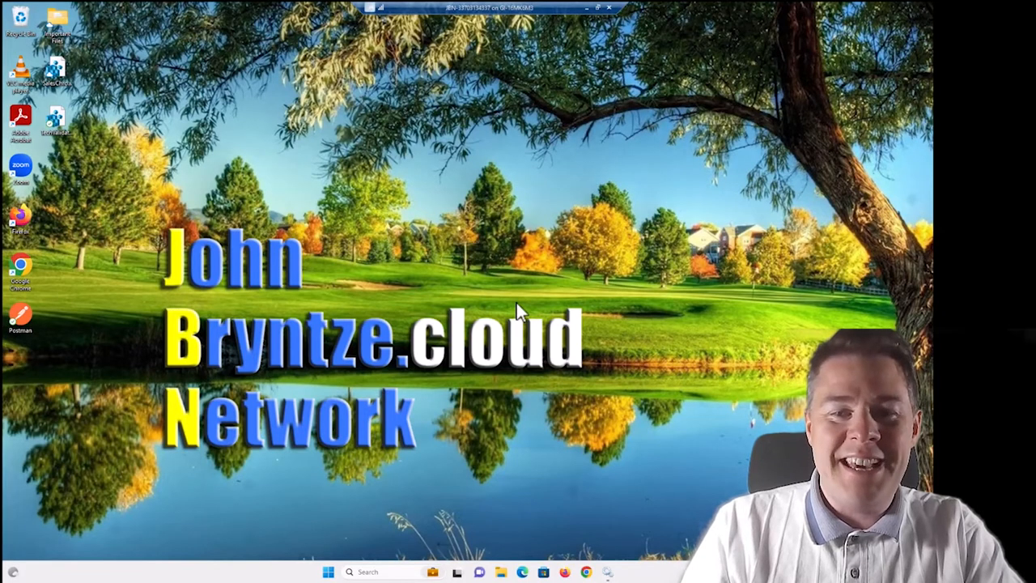
- Open Local Security Policy by searching for secpol, maximize its window and widen the policy tree
left_click(328, 573)
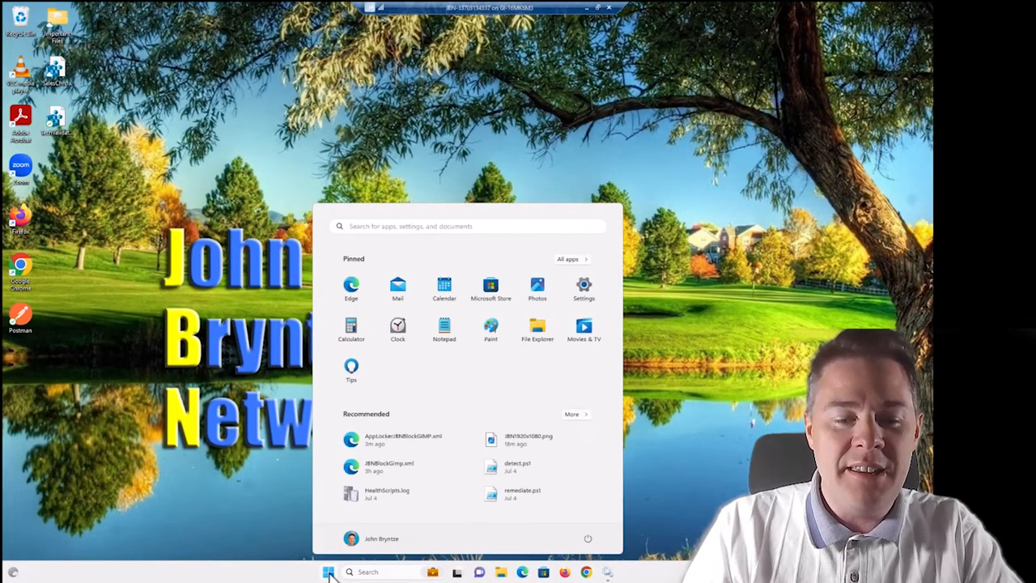
type("se")
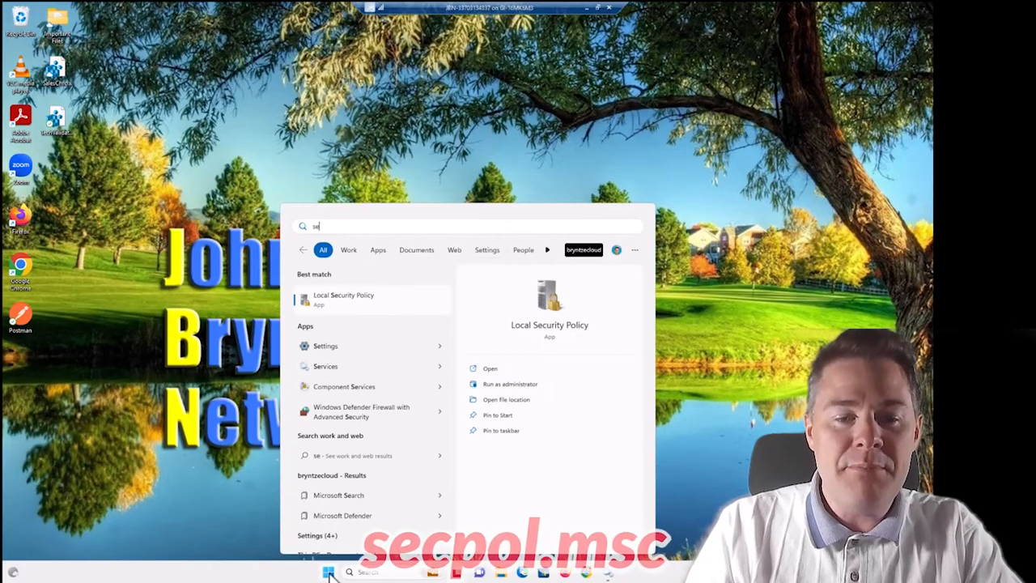
type("cpol")
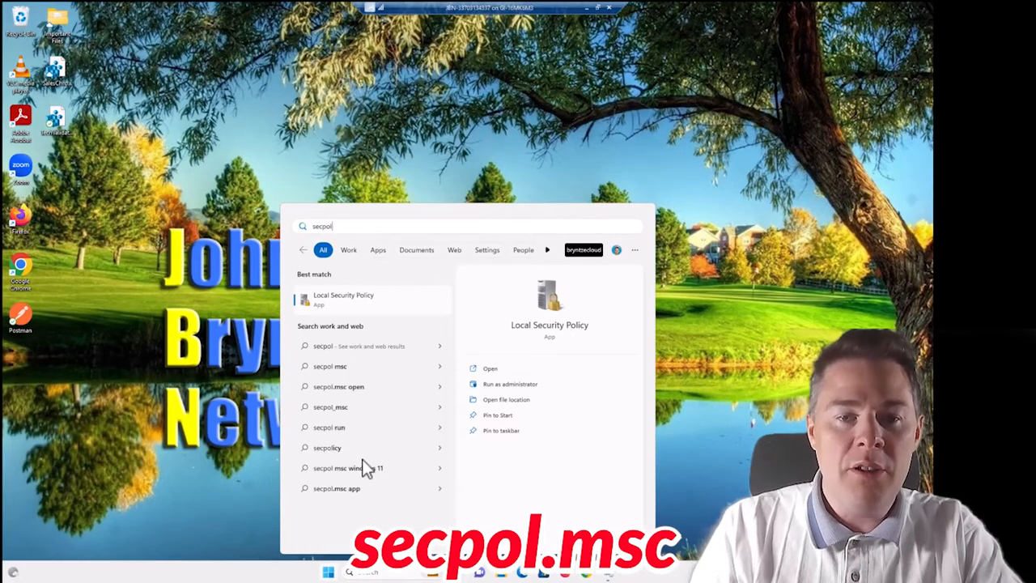
left_click(354, 300)
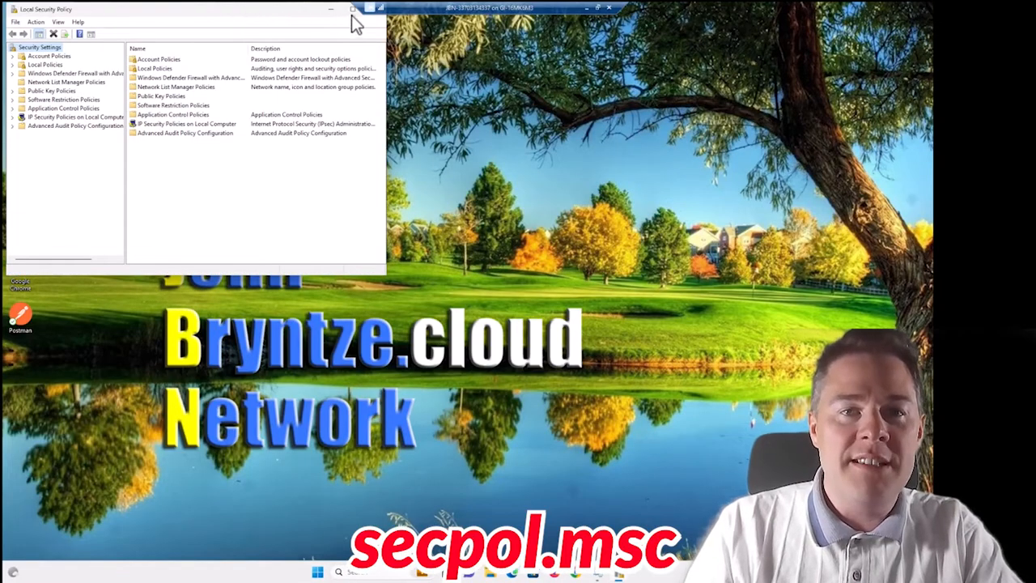
left_click(351, 10)
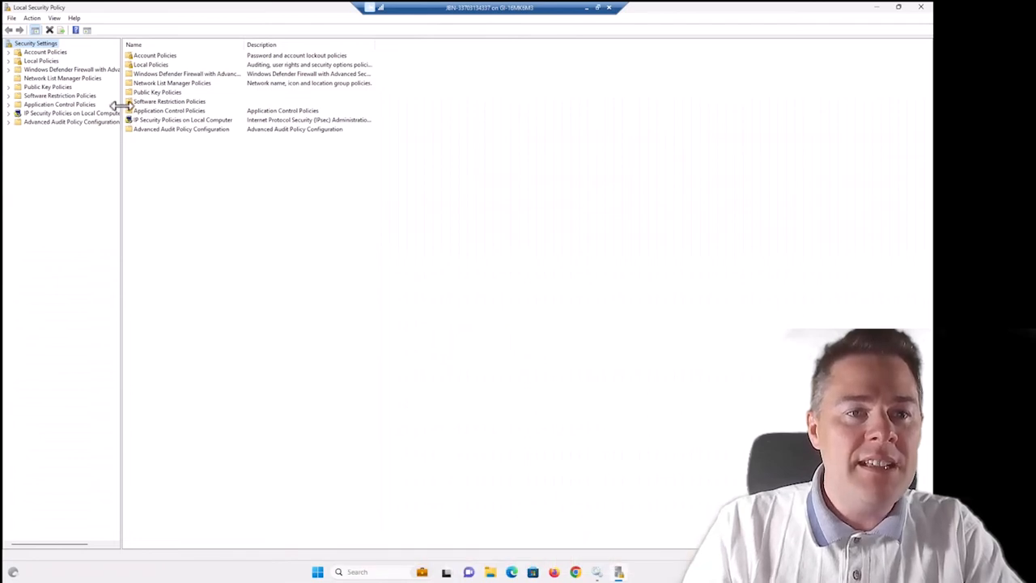
left_click_drag(122, 103, 150, 102)
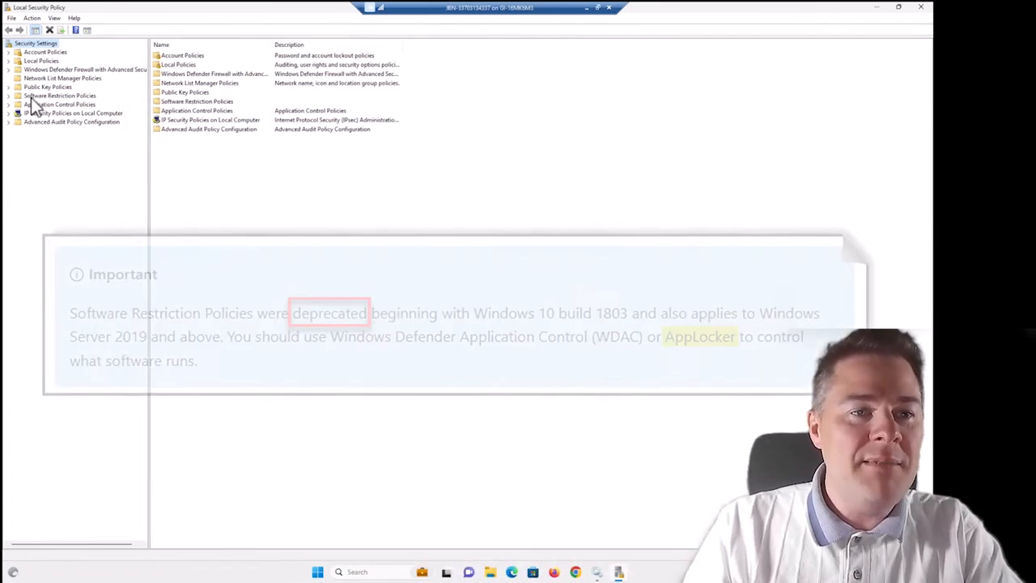
- View Software Restriction Policies, and expand Application Control Policies and AppLocker down to the rule collections
left_click(45, 97)
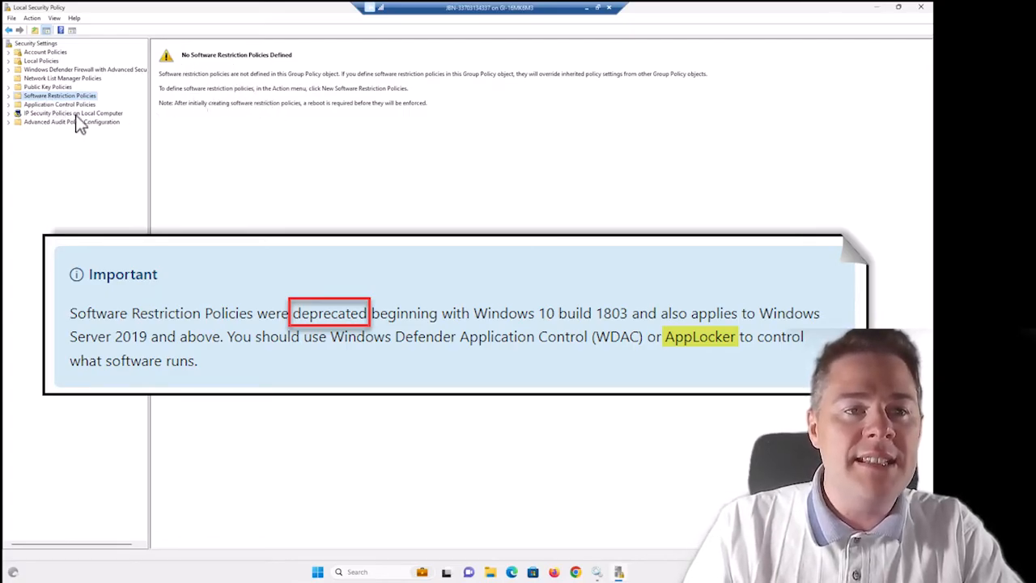
left_click(38, 106)
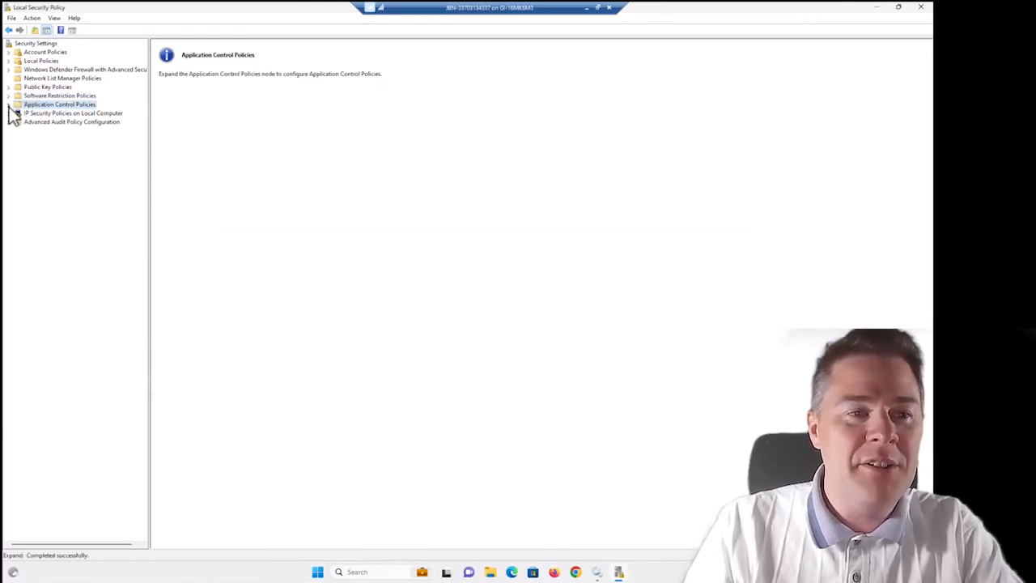
left_click(9, 105)
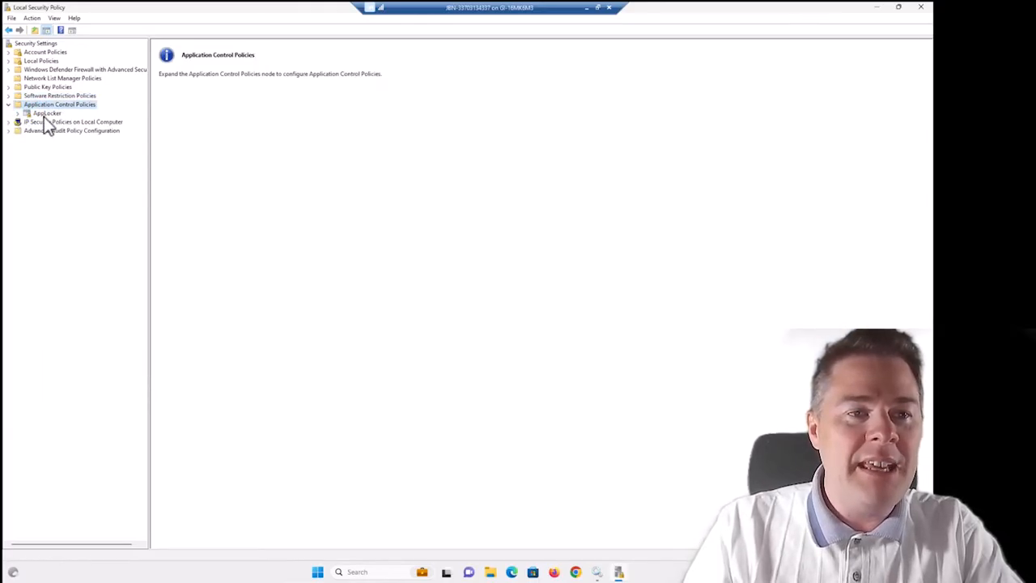
left_click(46, 114)
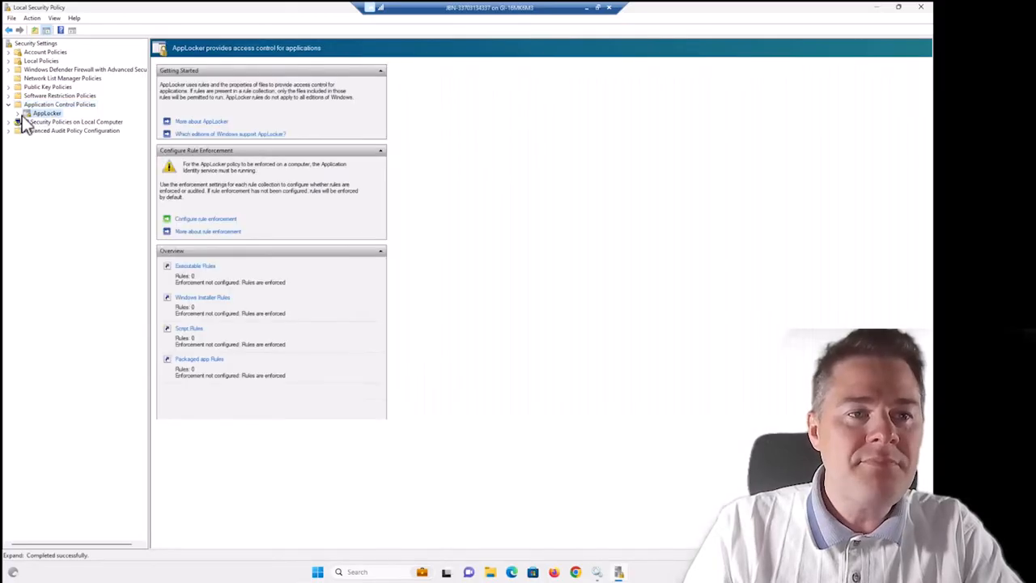
left_click(18, 114)
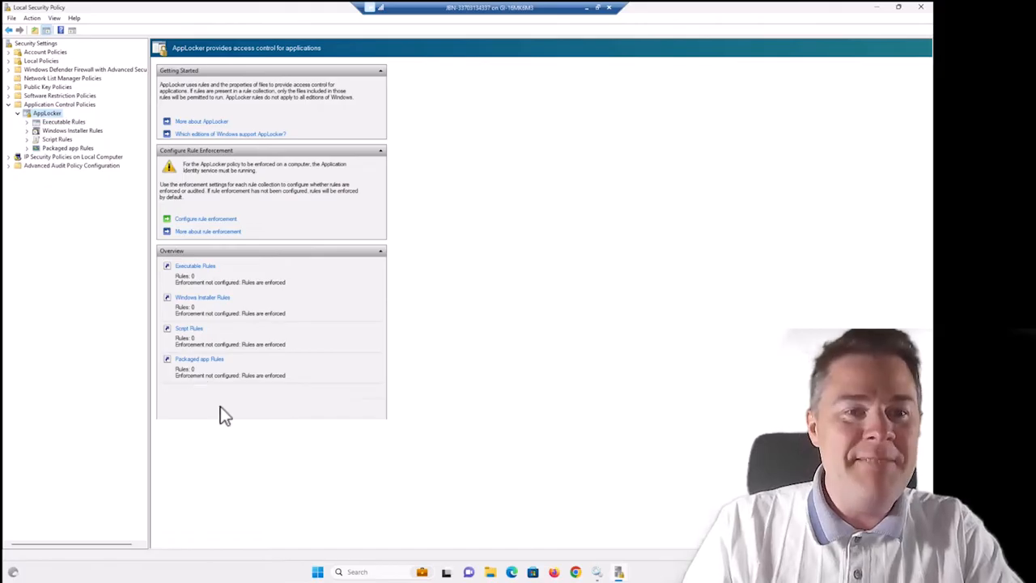
- Look through AppLocker's Executable, Windows Installer, Script and Packaged app rule collections
left_click(60, 124)
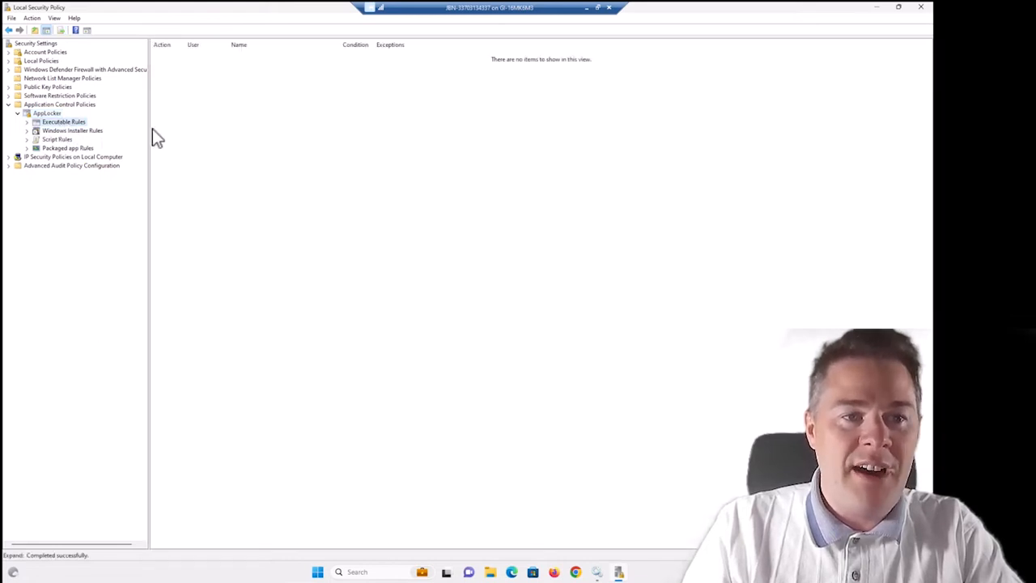
left_click(69, 132)
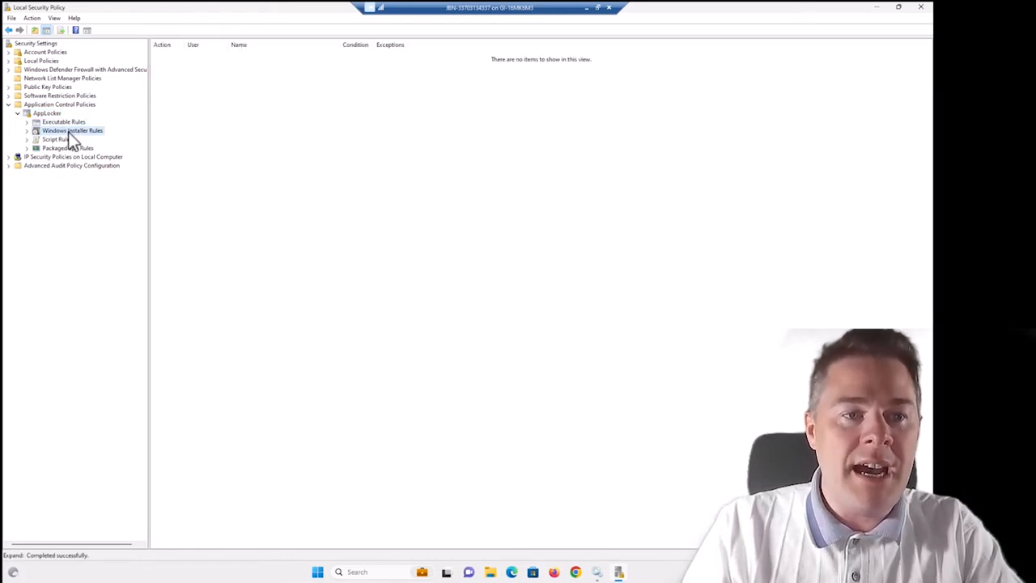
left_click(65, 141)
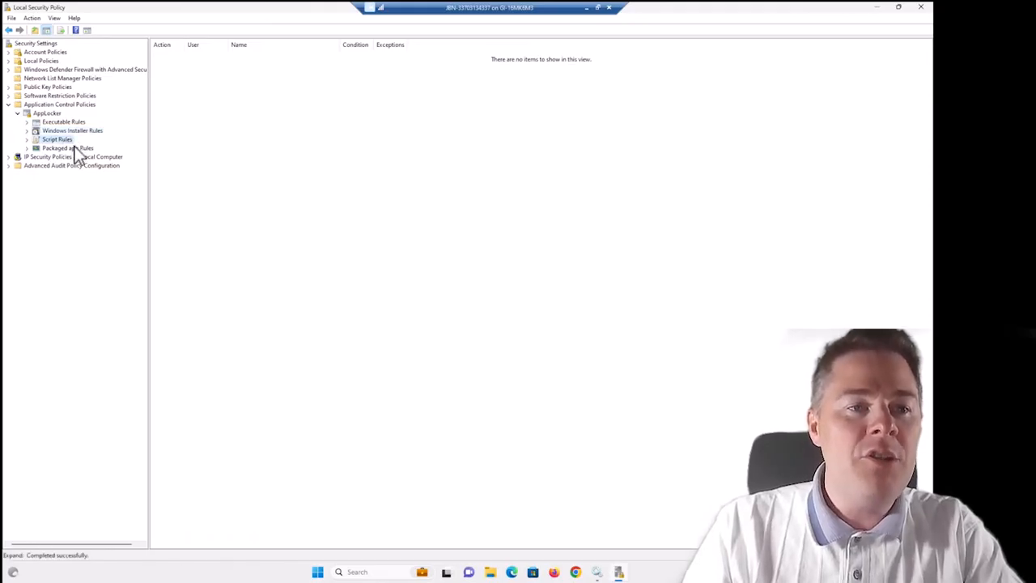
left_click(68, 149)
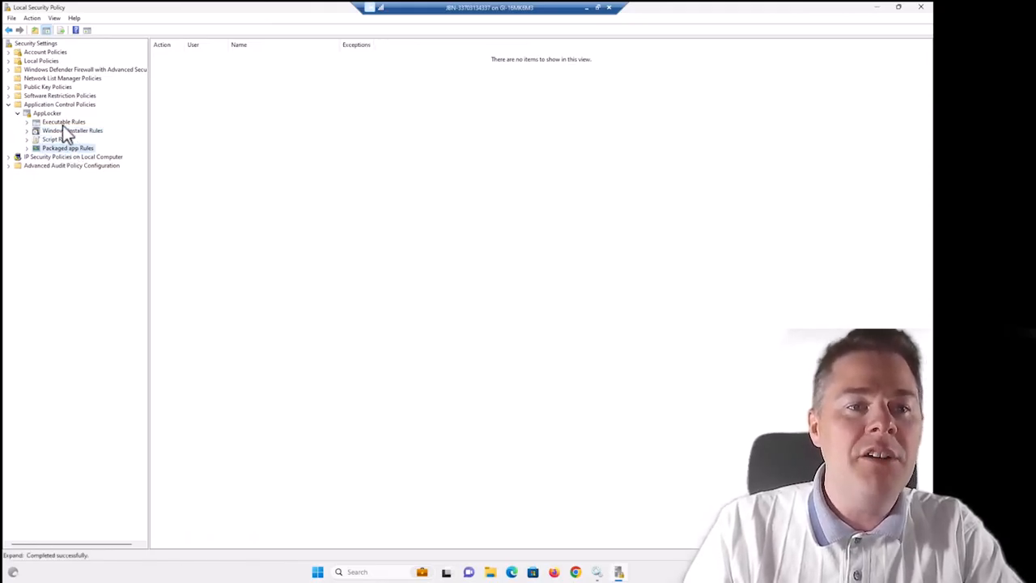
left_click(62, 123)
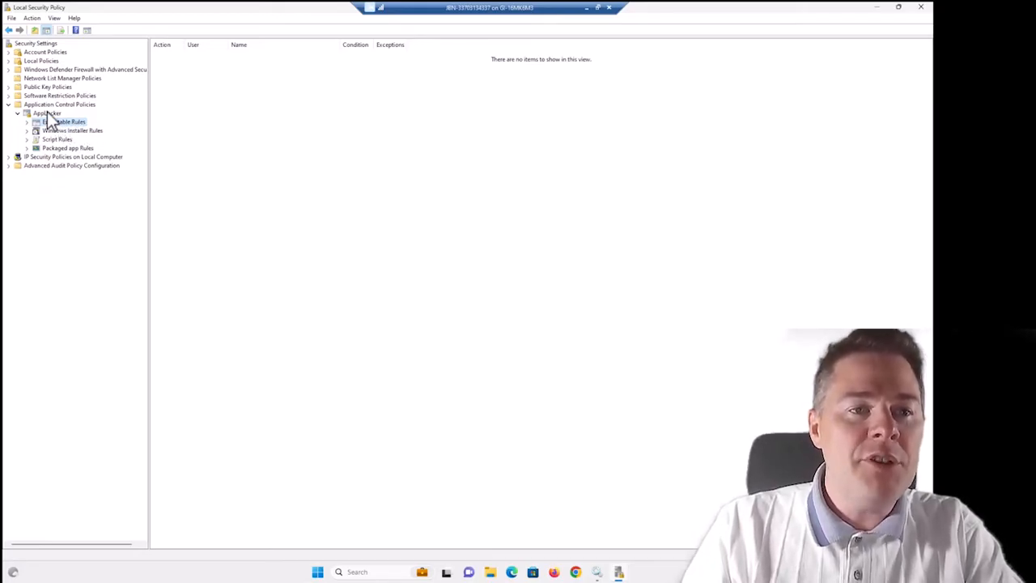
- Configure enforcement of executable rules in the AppLocker properties, using the Enforce rules mode
left_click(48, 115)
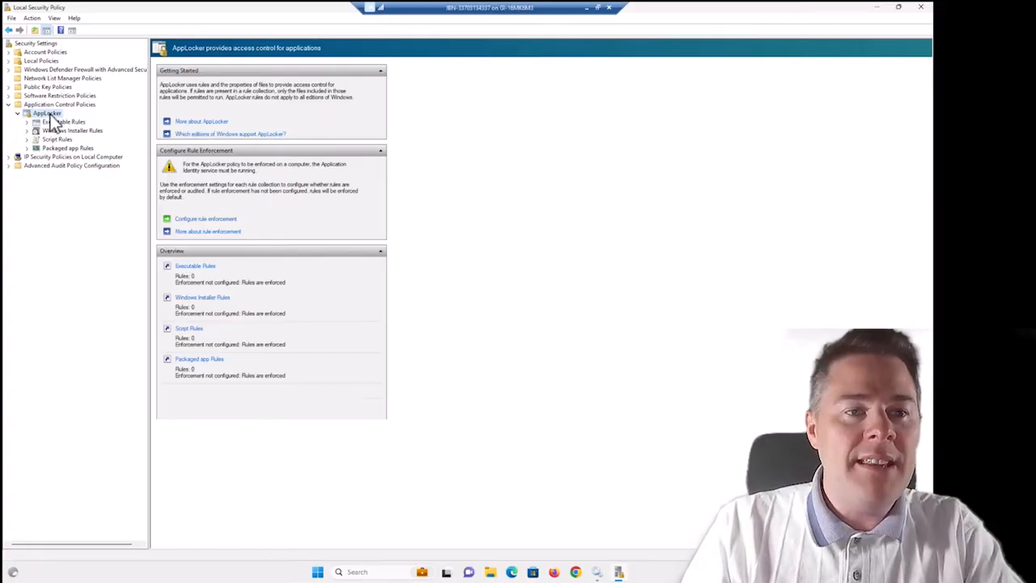
right_click(50, 116)
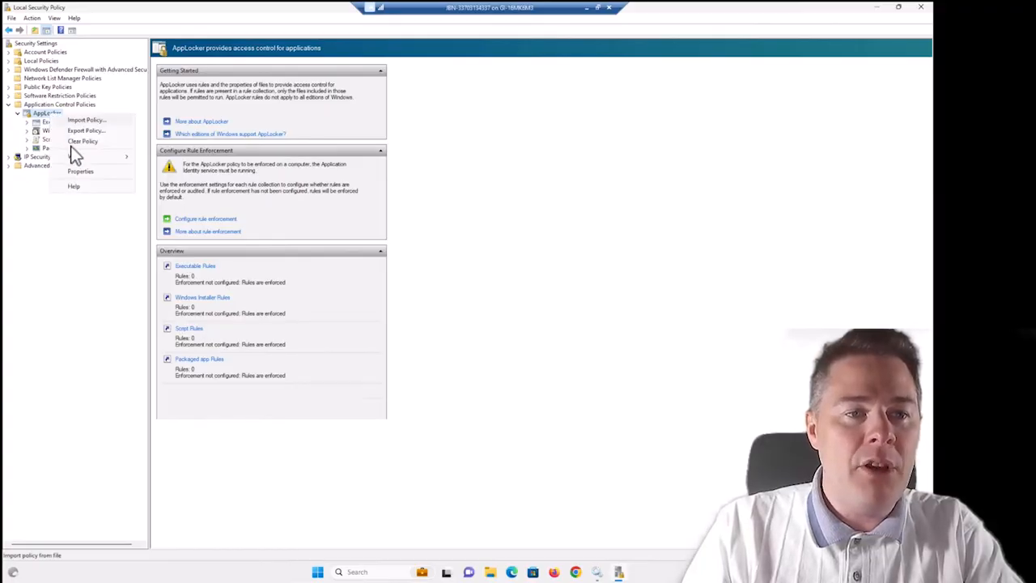
left_click(81, 175)
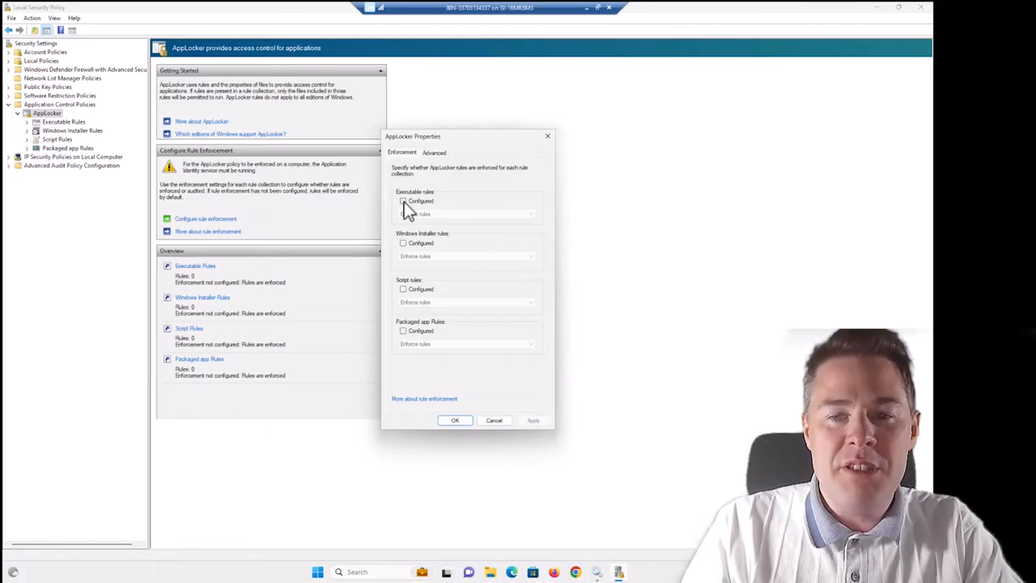
left_click(404, 202)
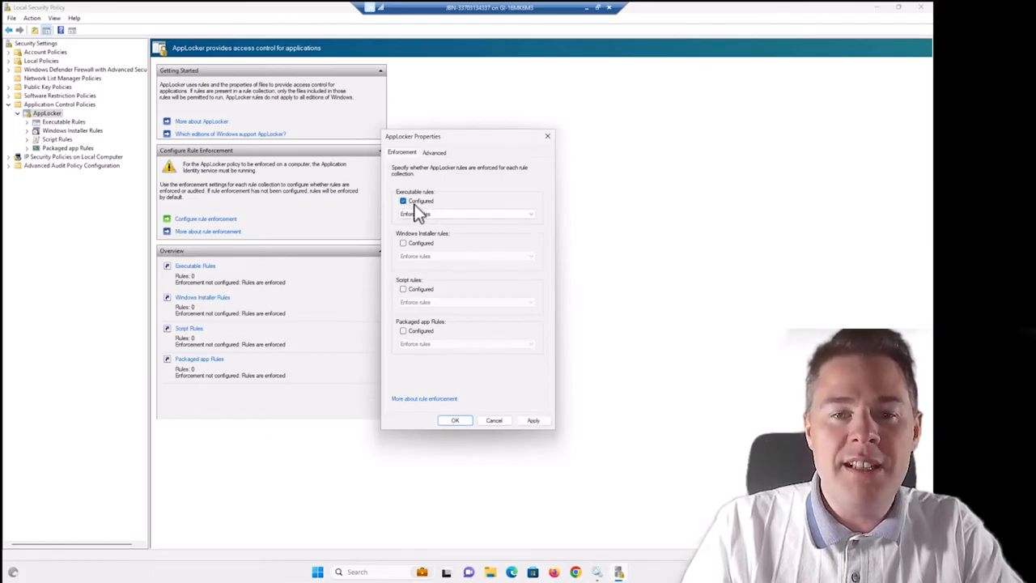
left_click(422, 216)
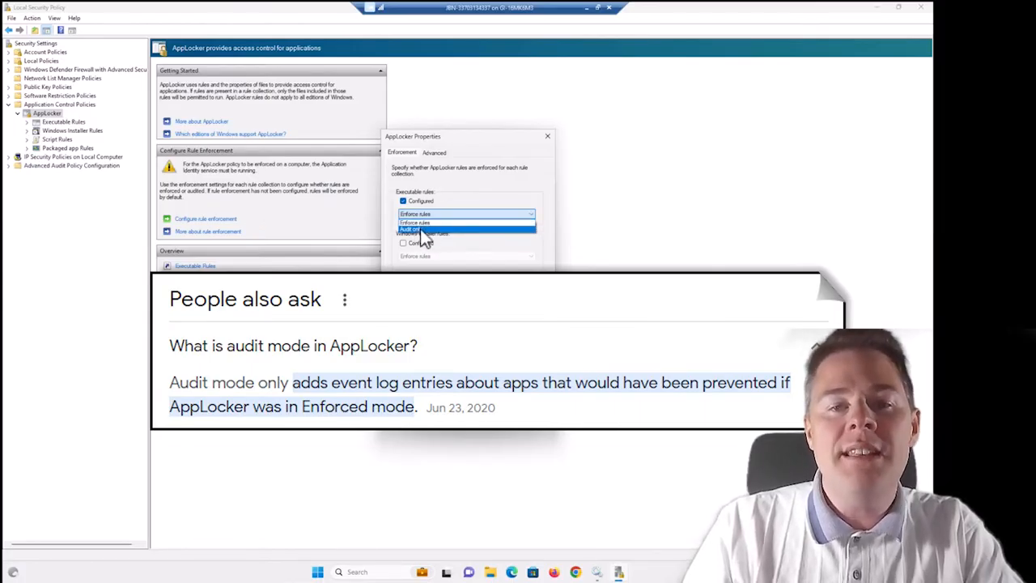
left_click(418, 225)
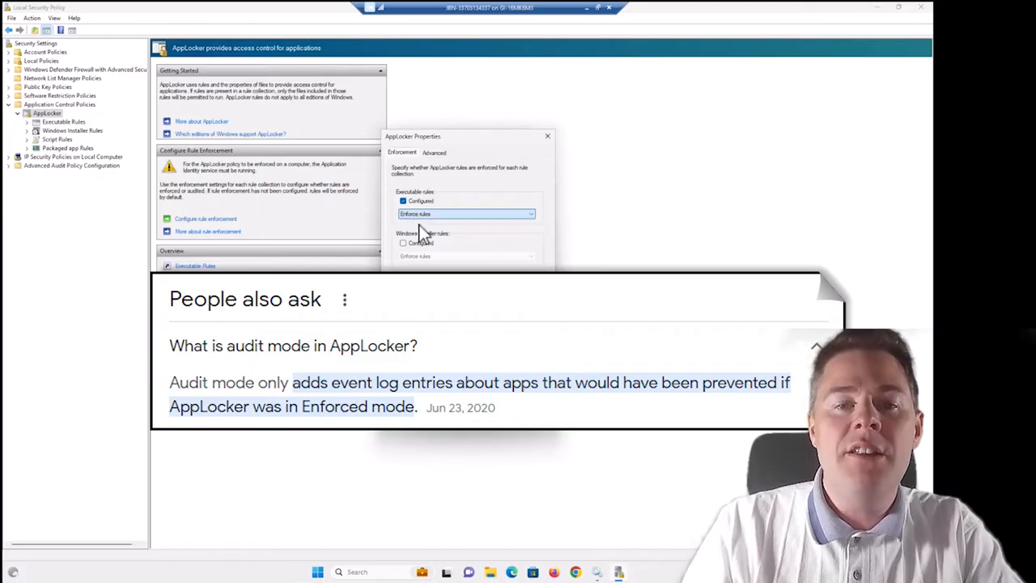
left_click(430, 215)
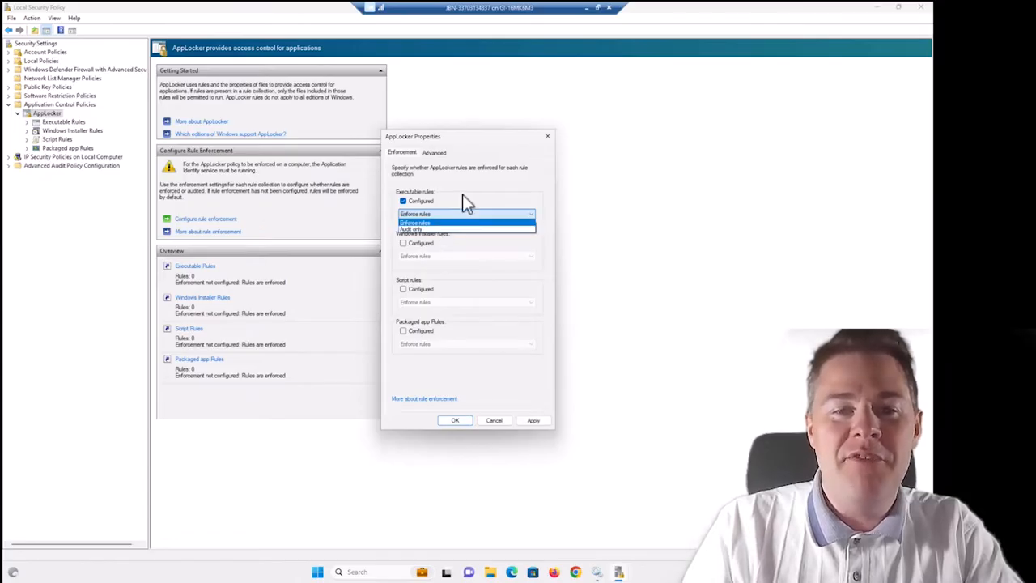
left_click(453, 220)
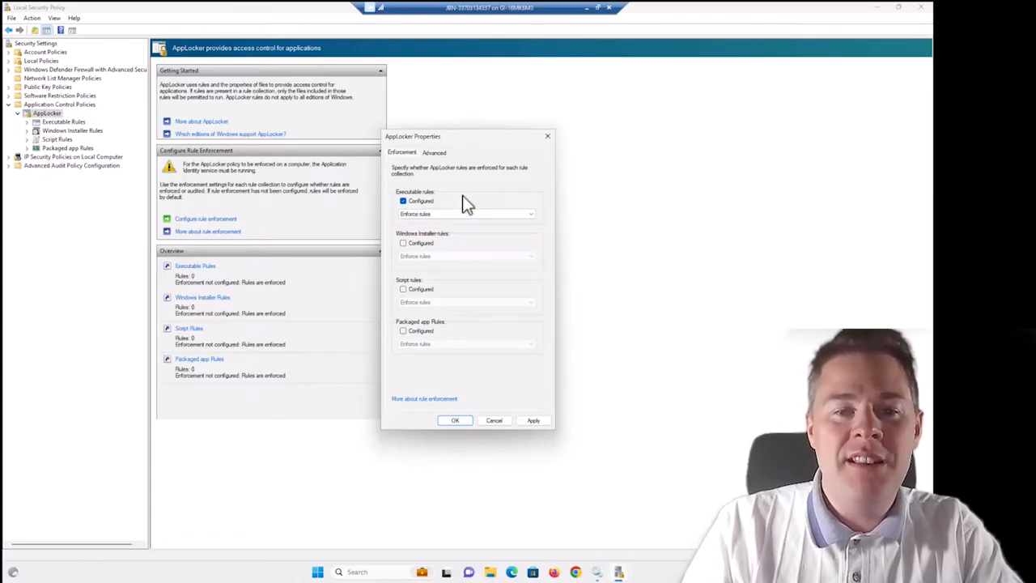
left_click(404, 201)
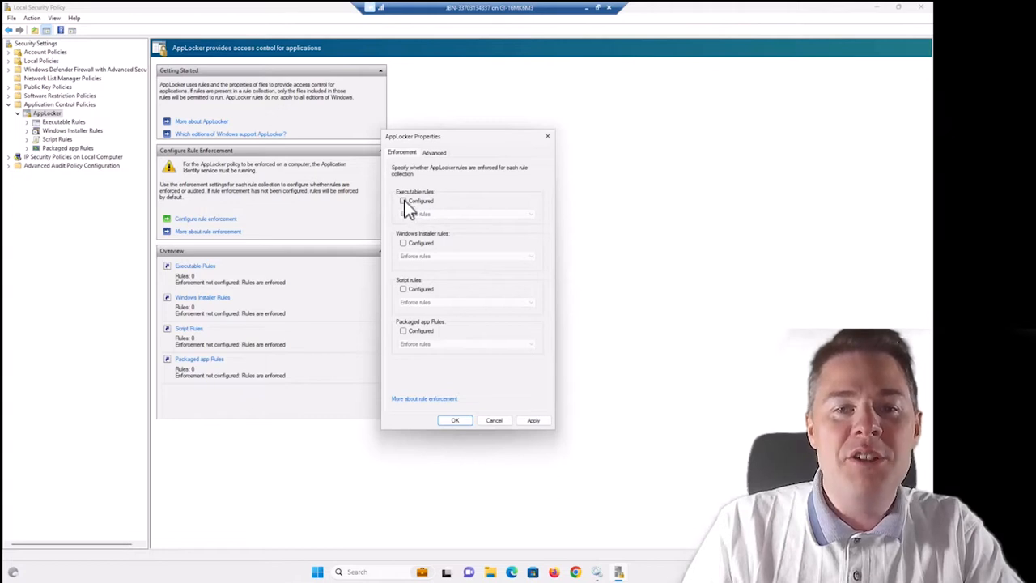
left_click(404, 201)
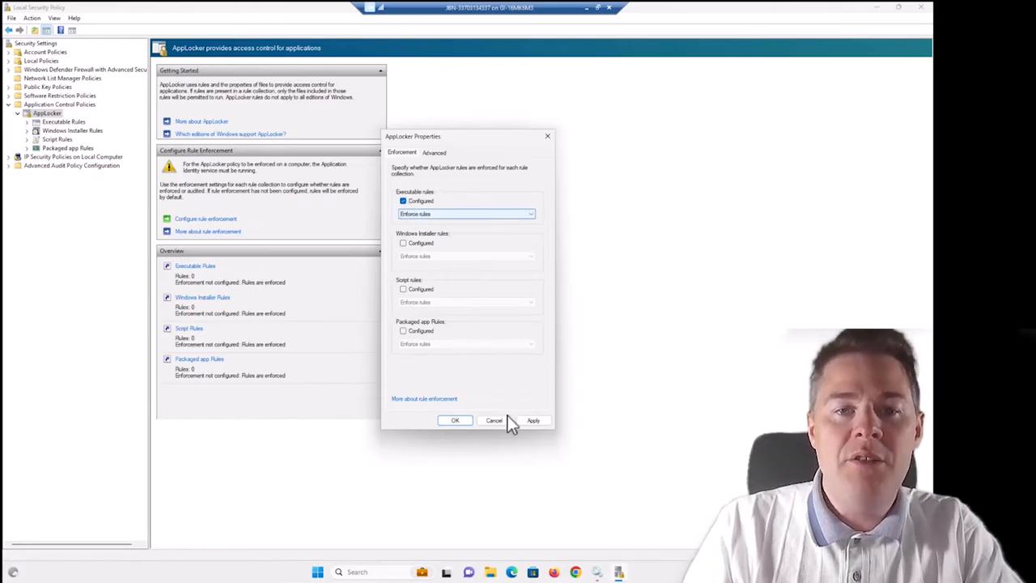
left_click(455, 421)
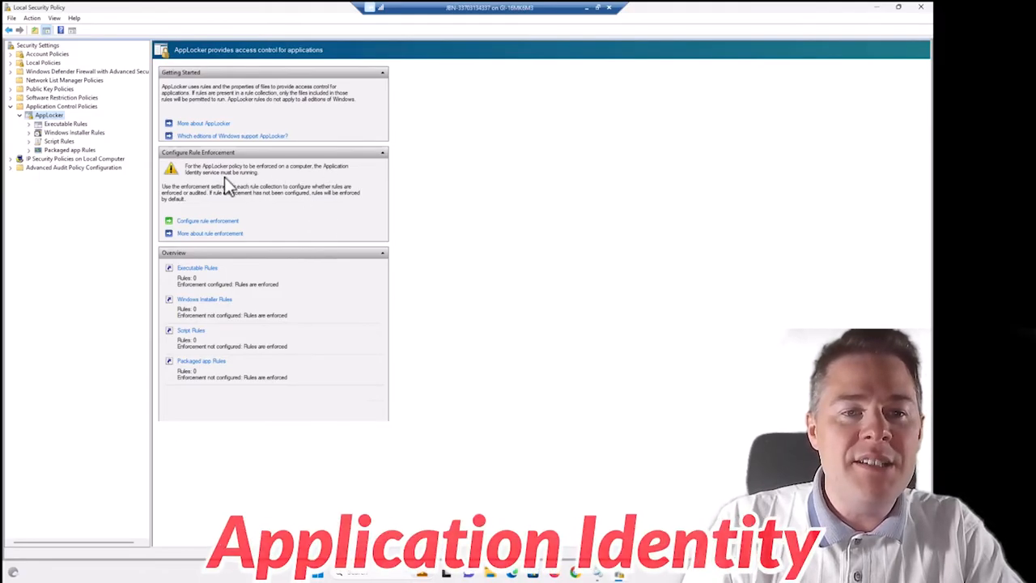
- Switch to Services and check the Application Identity service's status and properties, leaving its settings as they are, and minimize the window
left_click(599, 575)
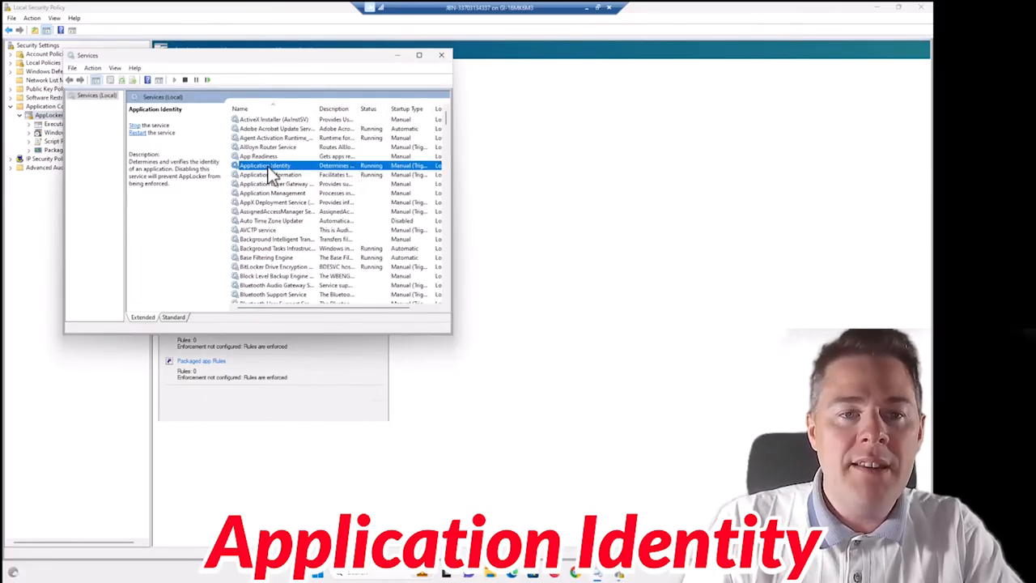
double_click(269, 167)
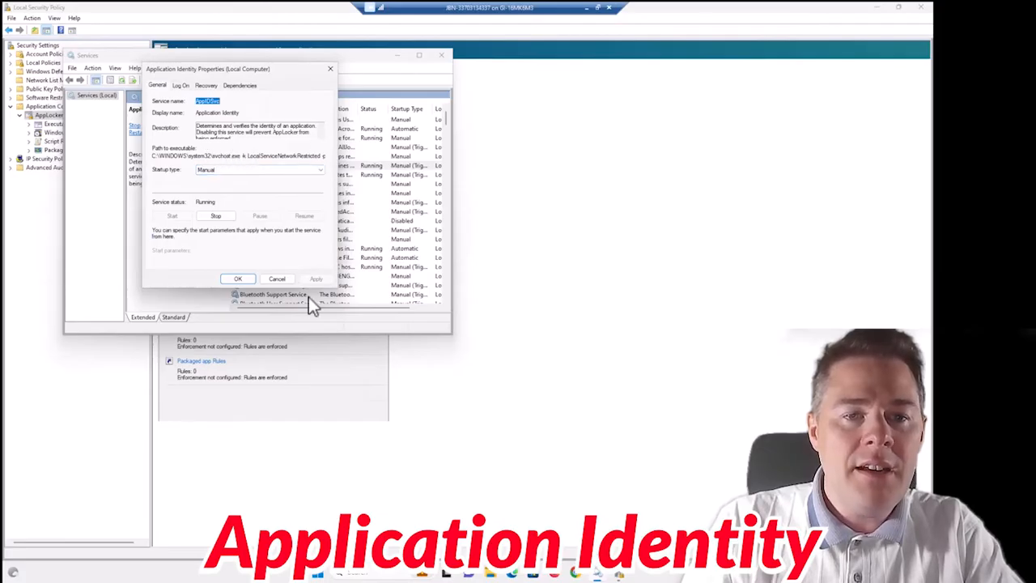
left_click(279, 280)
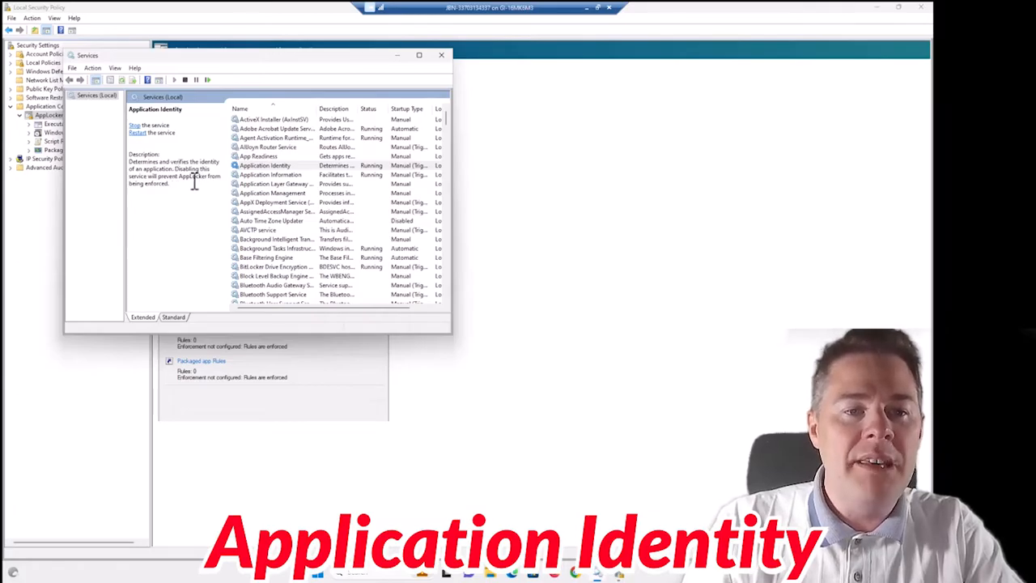
left_click(271, 167)
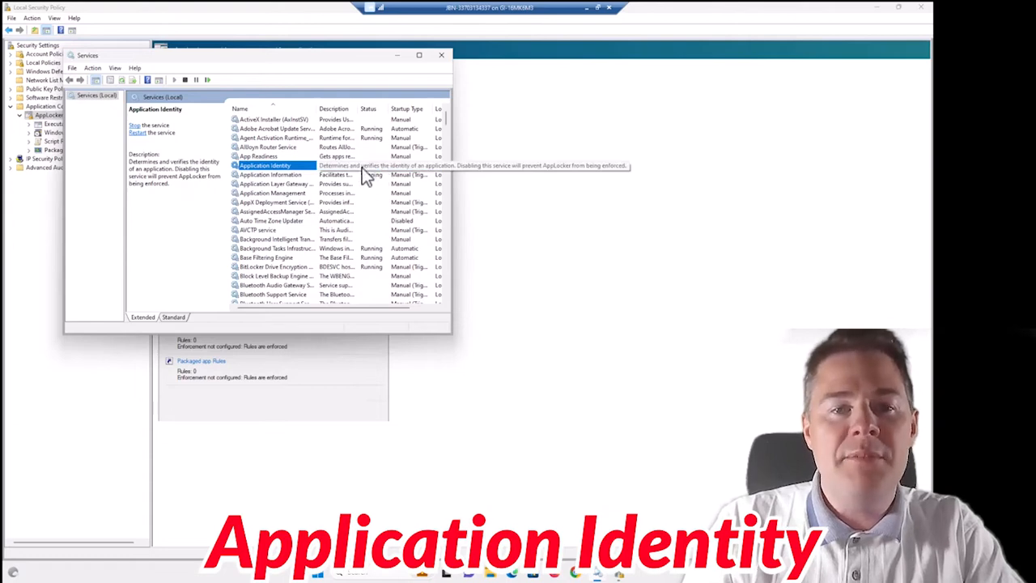
left_click(398, 57)
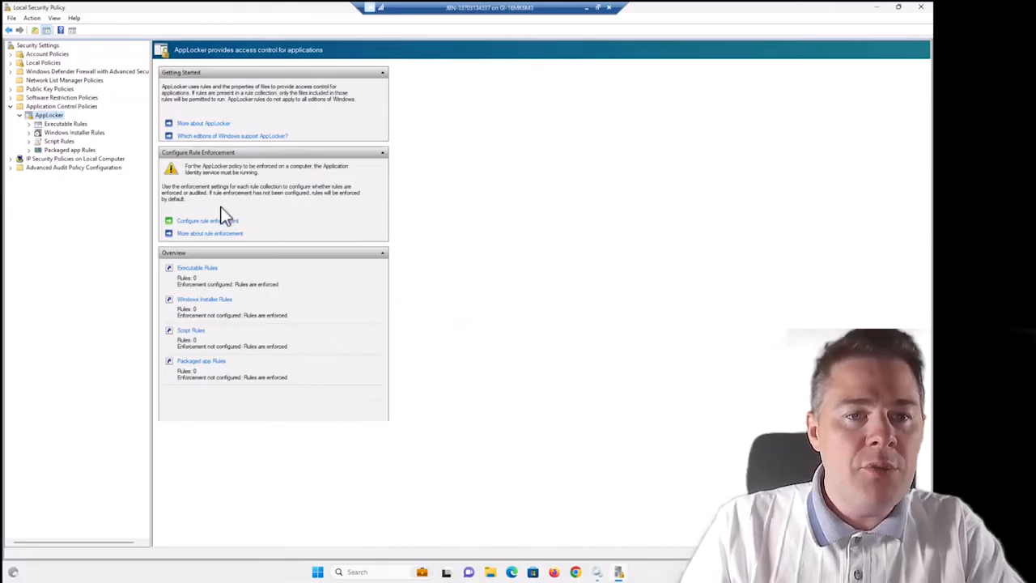
- Start a new AppLocker executable rule with the Deny action applied to Everyone, and continue to the conditions
left_click(62, 126)
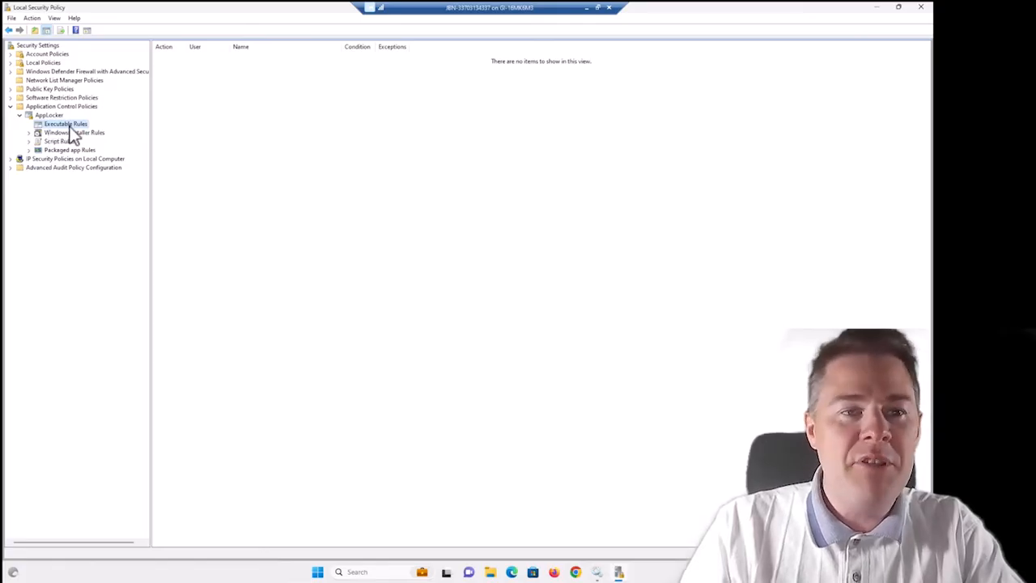
right_click(70, 127)
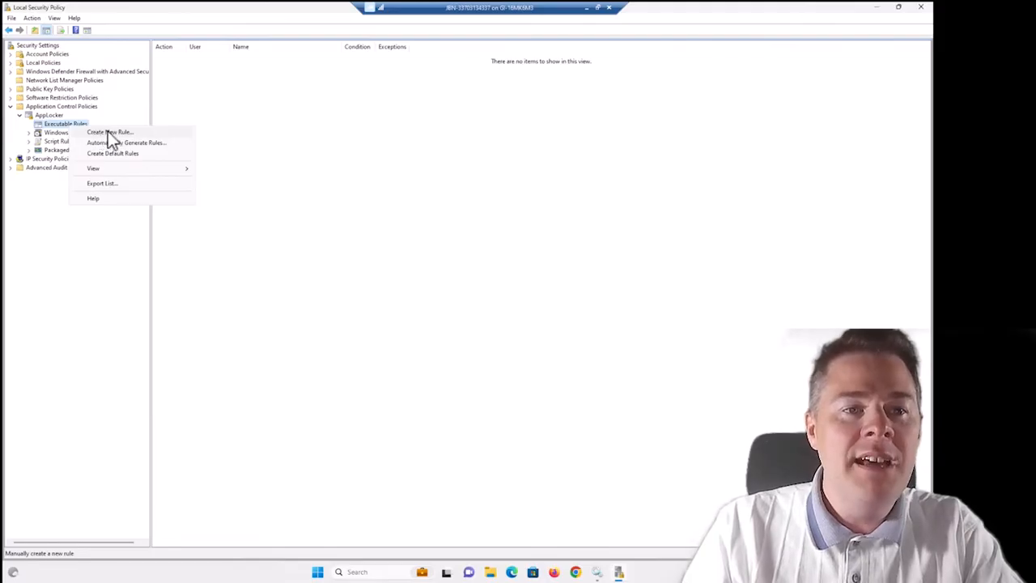
left_click(108, 131)
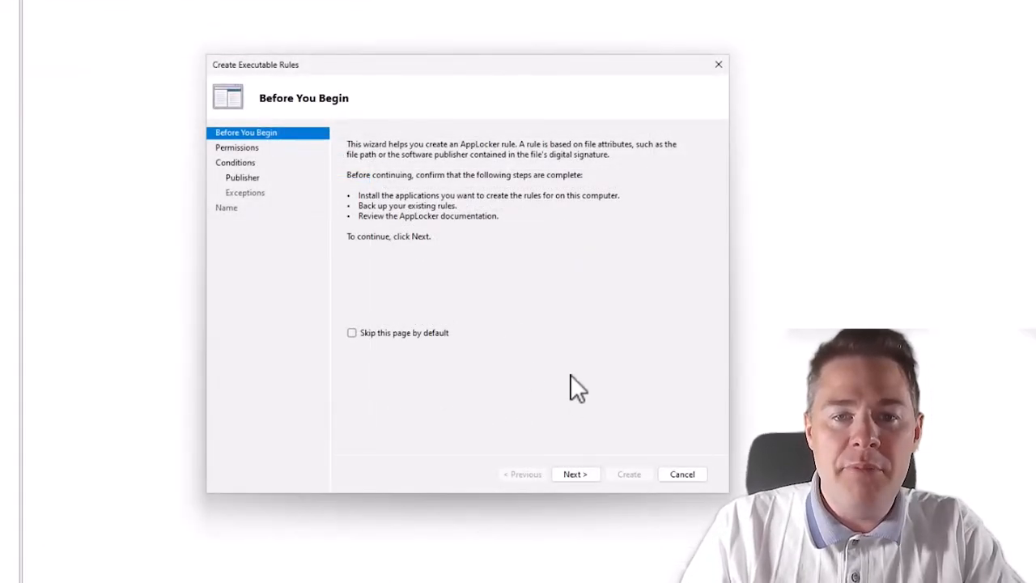
left_click(573, 475)
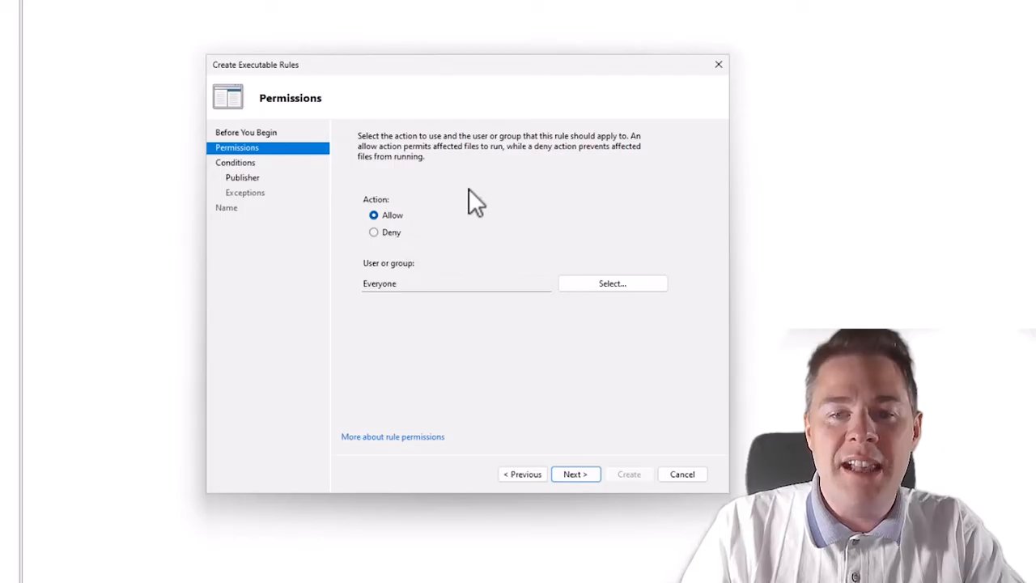
left_click(373, 232)
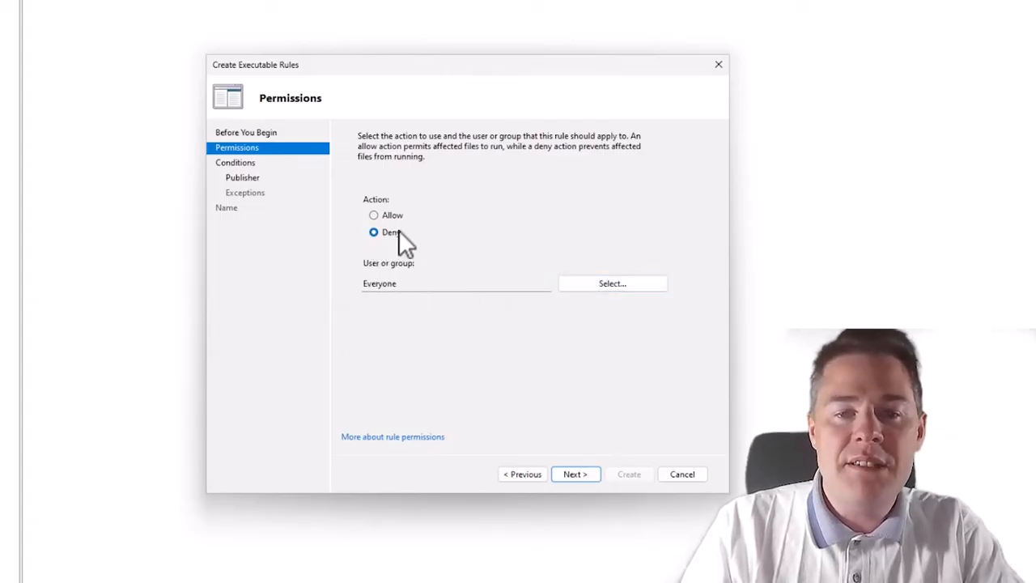
left_click(572, 474)
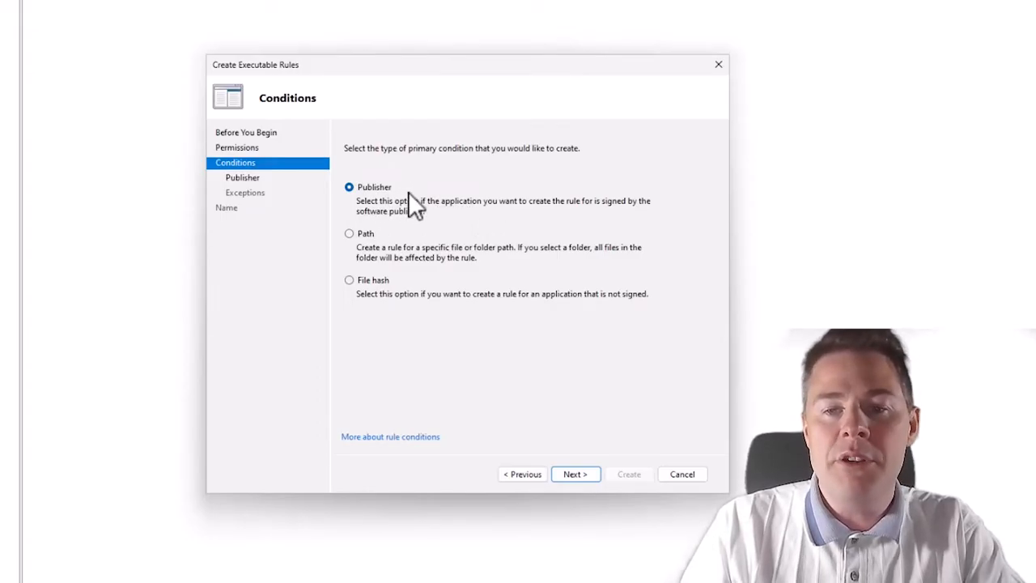
- Go through the Path and File hash condition types, and use Publisher as the rule's primary condition
left_click(351, 234)
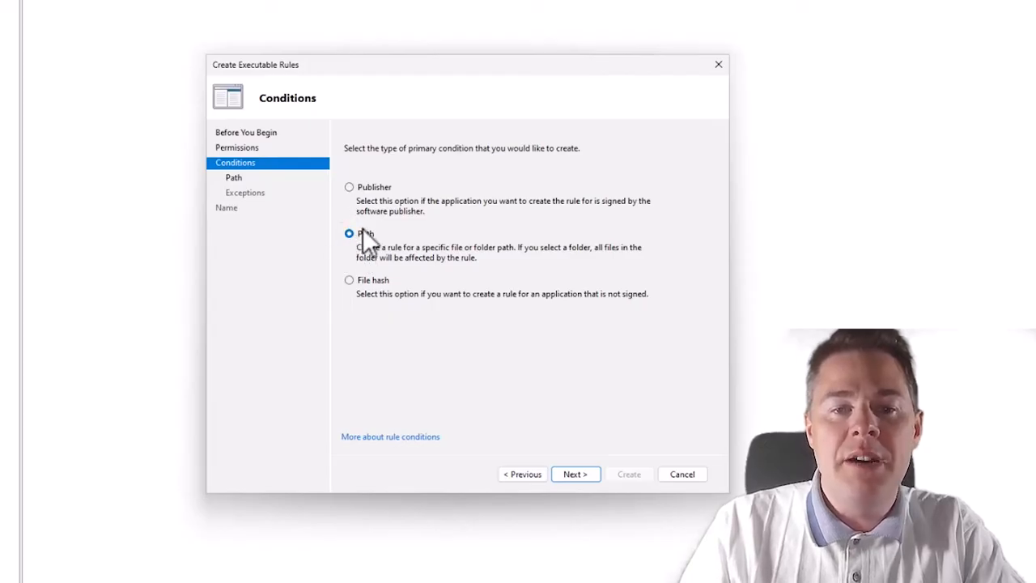
left_click(349, 281)
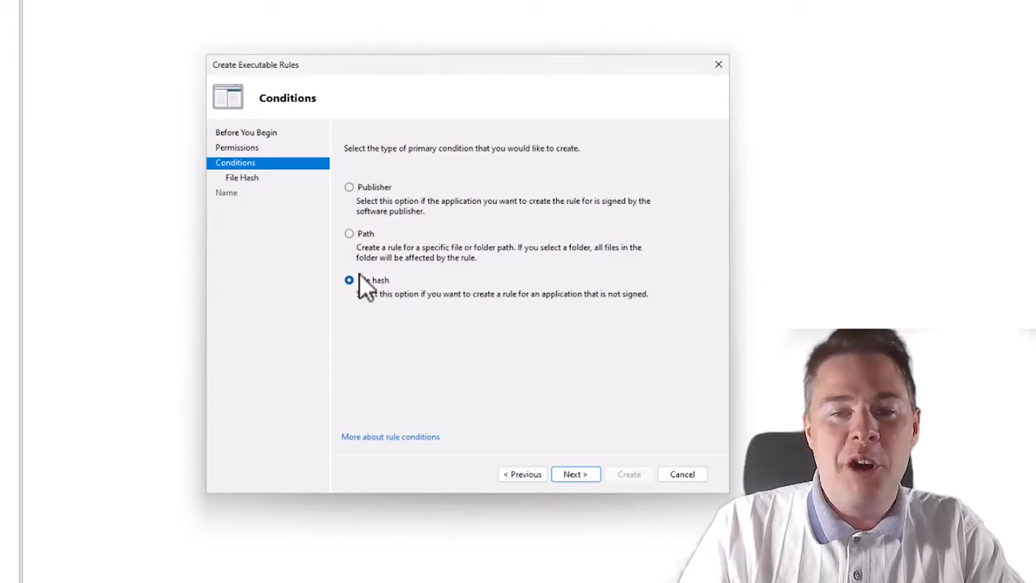
left_click(350, 187)
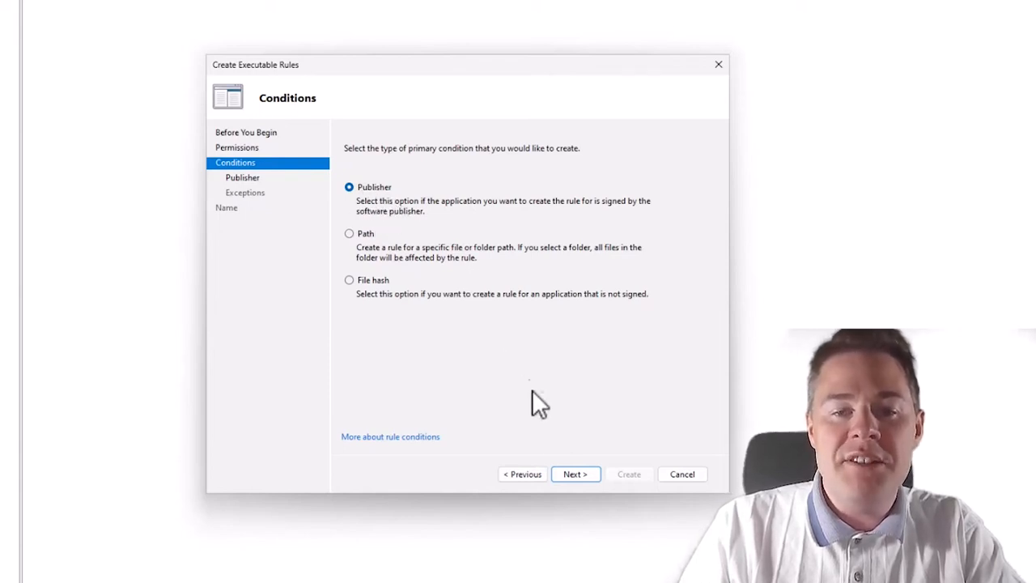
left_click(576, 474)
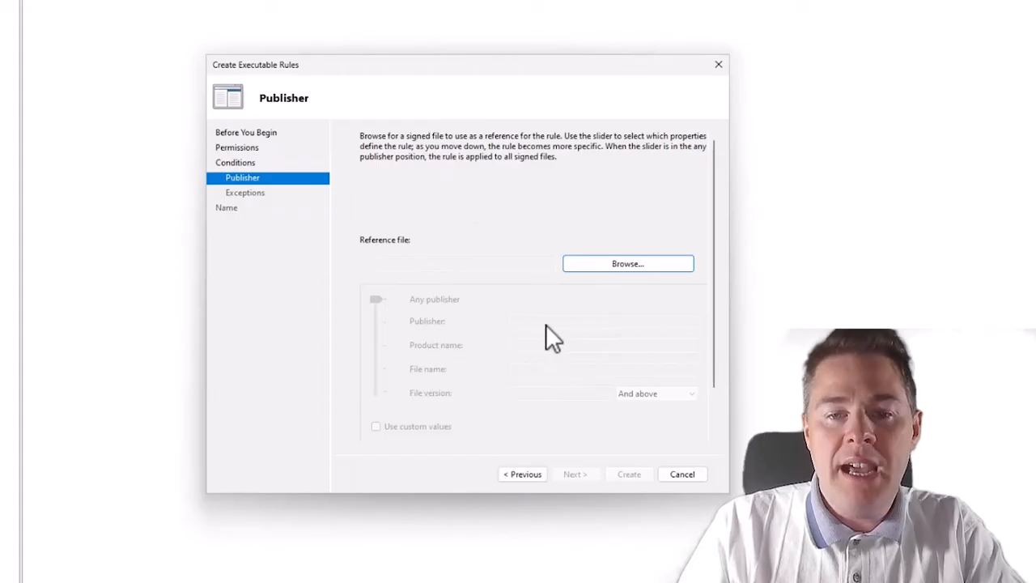
- Set the publisher condition's reference file to gimp-2.10.exe from C:\Program Files\GIMP 2\bin
left_click(607, 262)
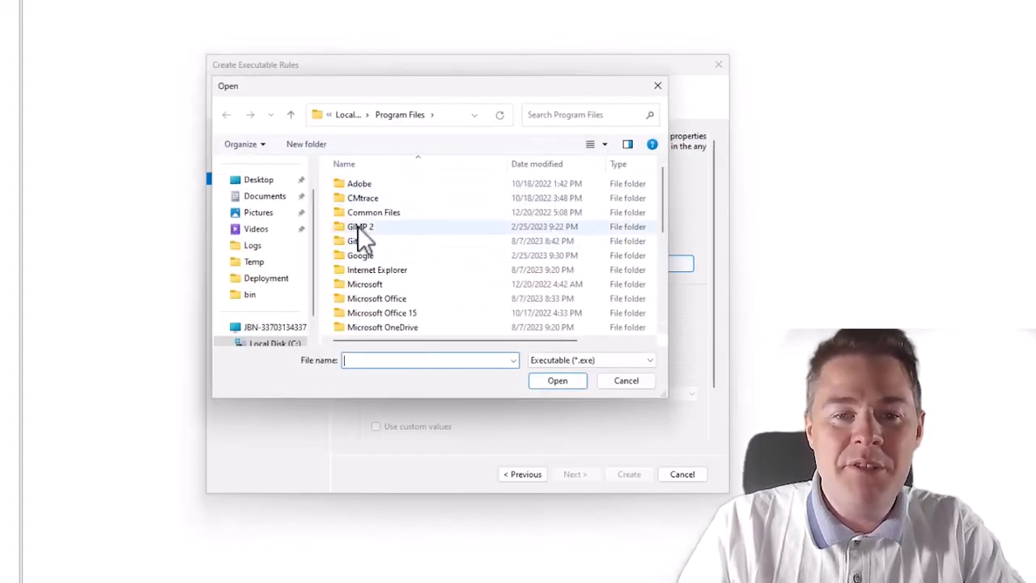
double_click(358, 228)
double_click(353, 200)
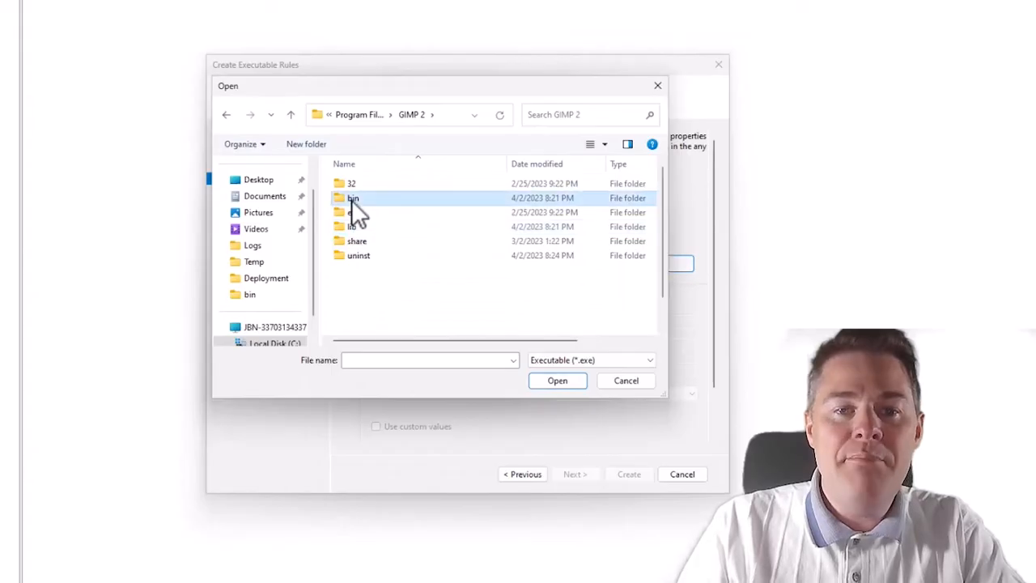
double_click(374, 227)
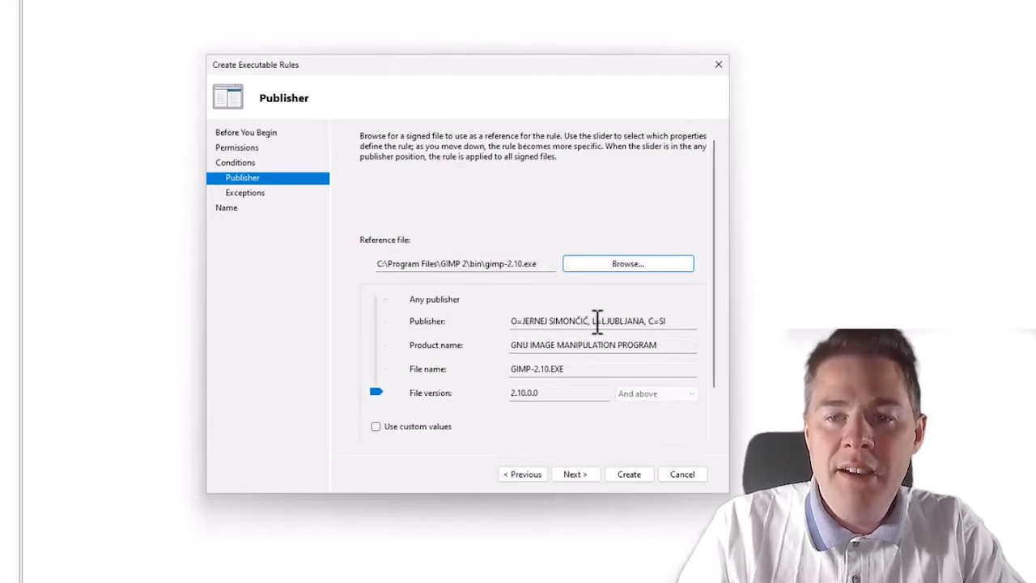
- Examine the reference file's path, publisher, product name, file name and file version in the publisher condition
left_click_drag(596, 321, 644, 320)
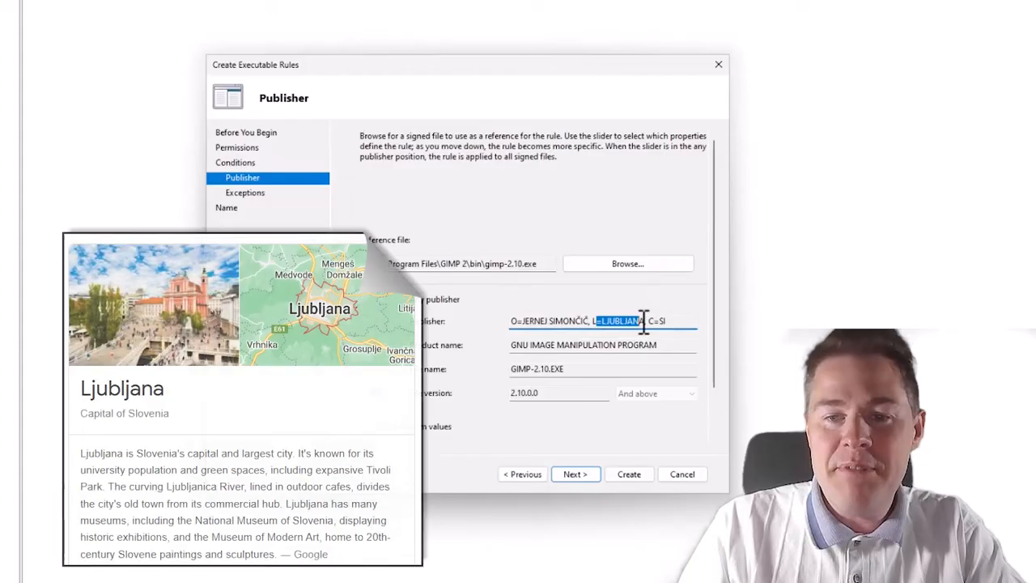
left_click(666, 321)
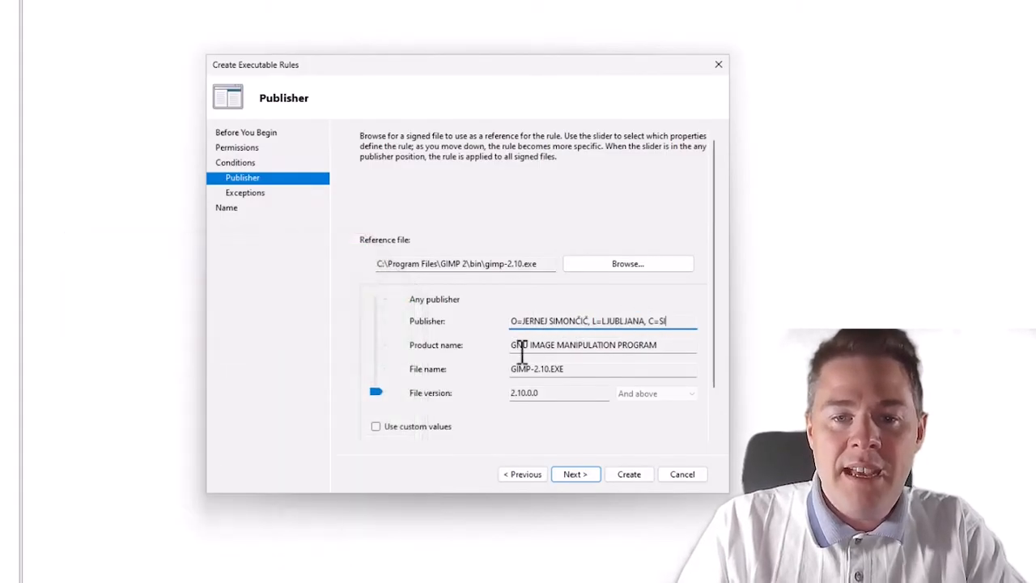
left_click_drag(512, 345, 531, 345)
left_click_drag(606, 342, 606, 345)
left_click_drag(537, 264, 519, 263)
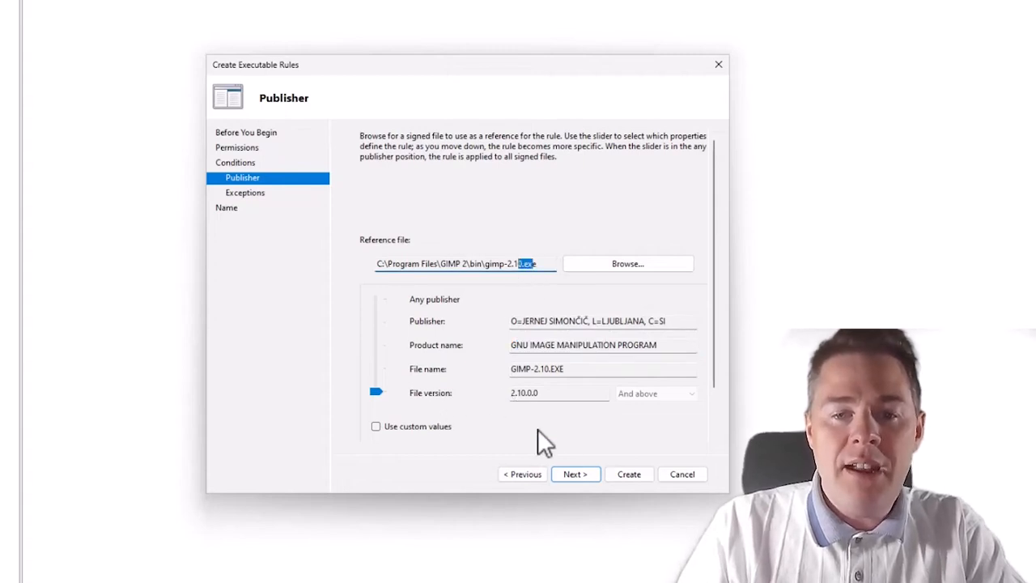
left_click_drag(548, 393, 537, 320)
left_click(537, 320)
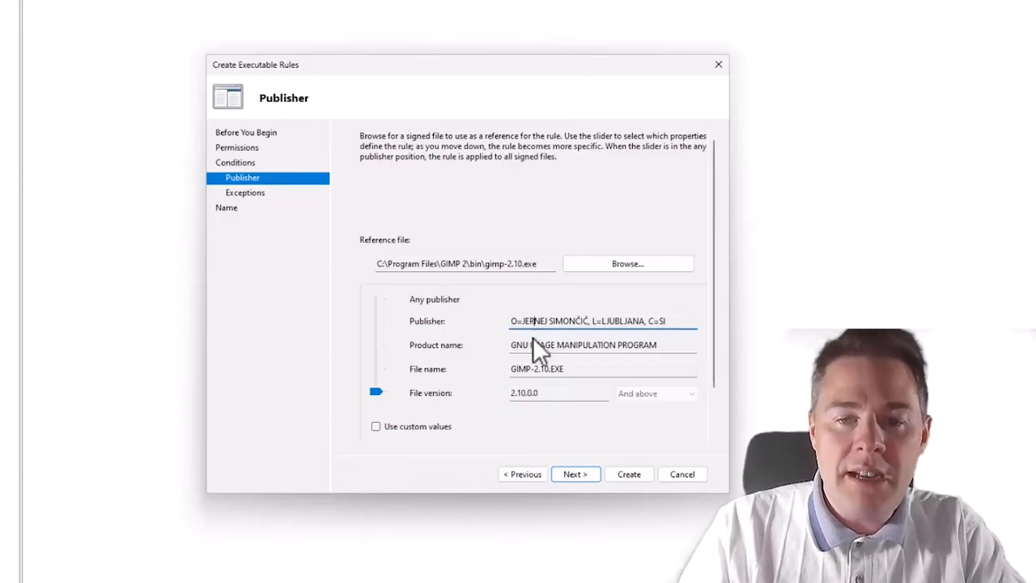
left_click(532, 345)
left_click(531, 371)
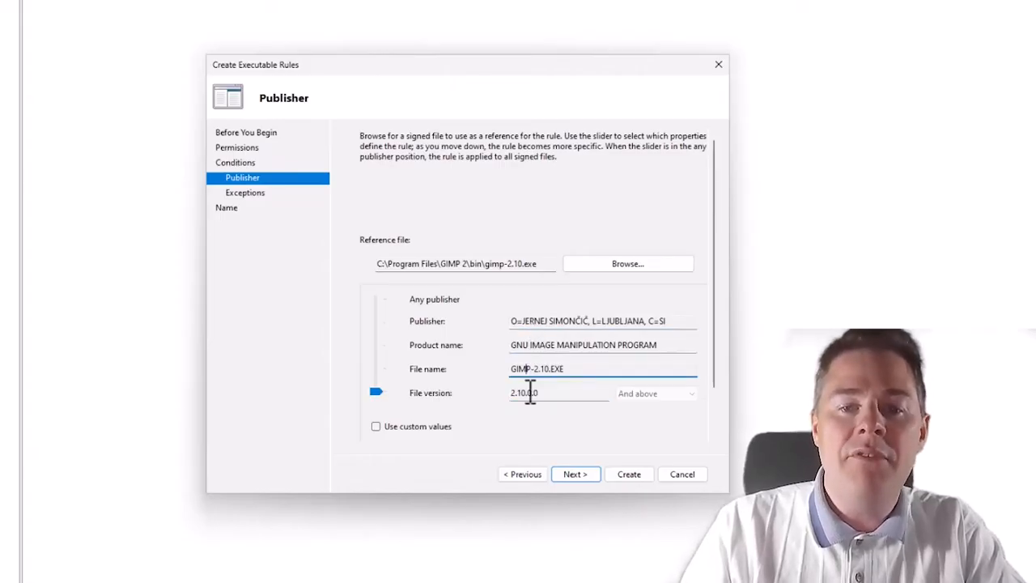
left_click(530, 394)
left_click_drag(534, 395, 516, 395)
- Try the publisher condition at the File name level and compare it with the Product name level
left_click_drag(377, 392, 380, 372)
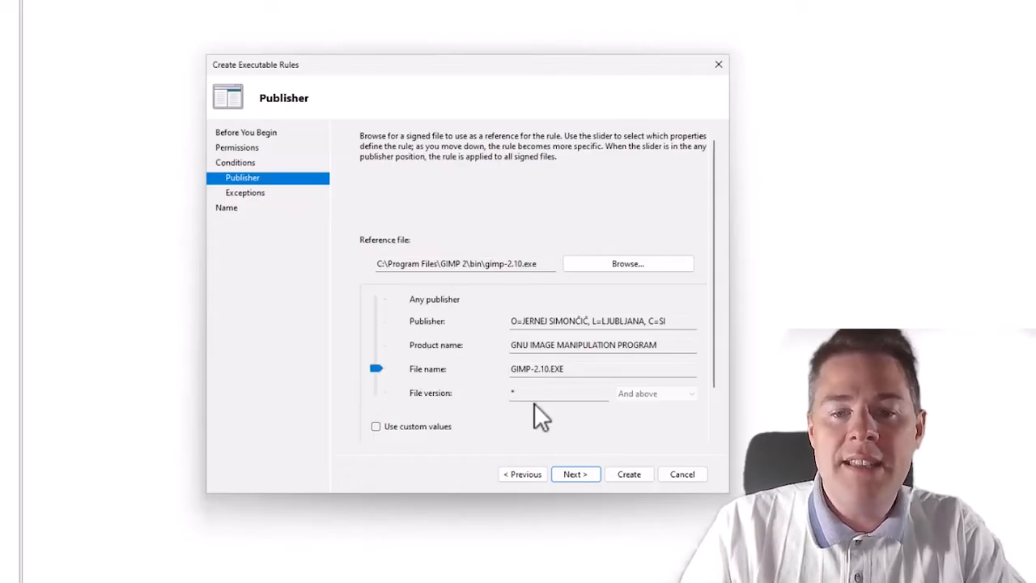
left_click(551, 370)
left_click_drag(539, 369, 550, 369)
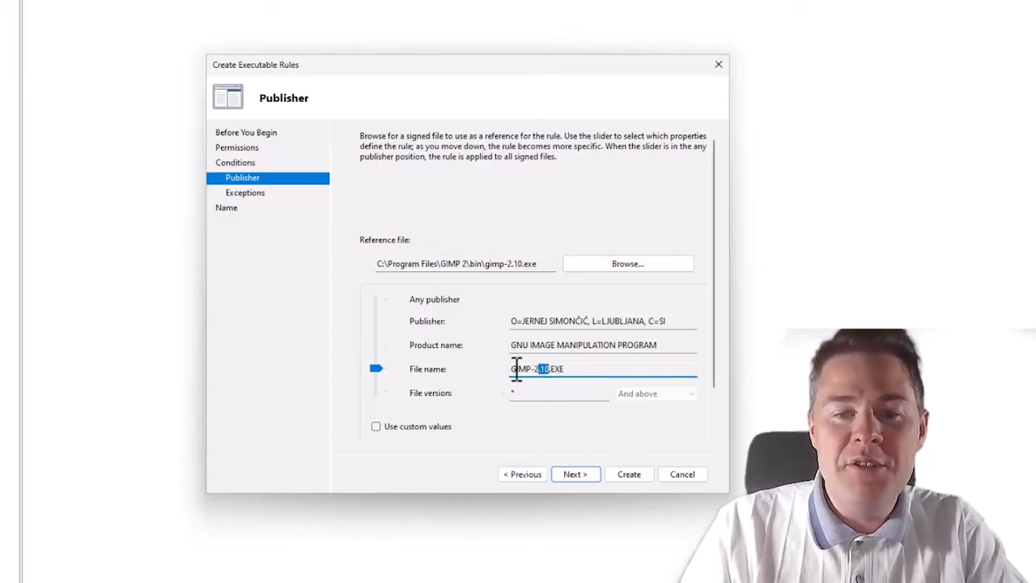
left_click_drag(377, 367, 379, 351)
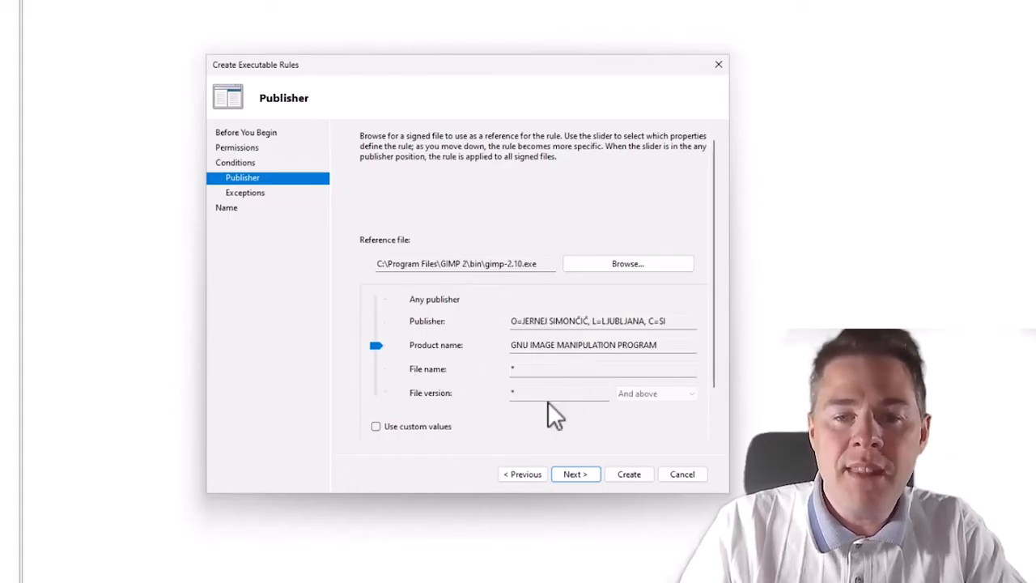
left_click_drag(373, 354, 376, 362)
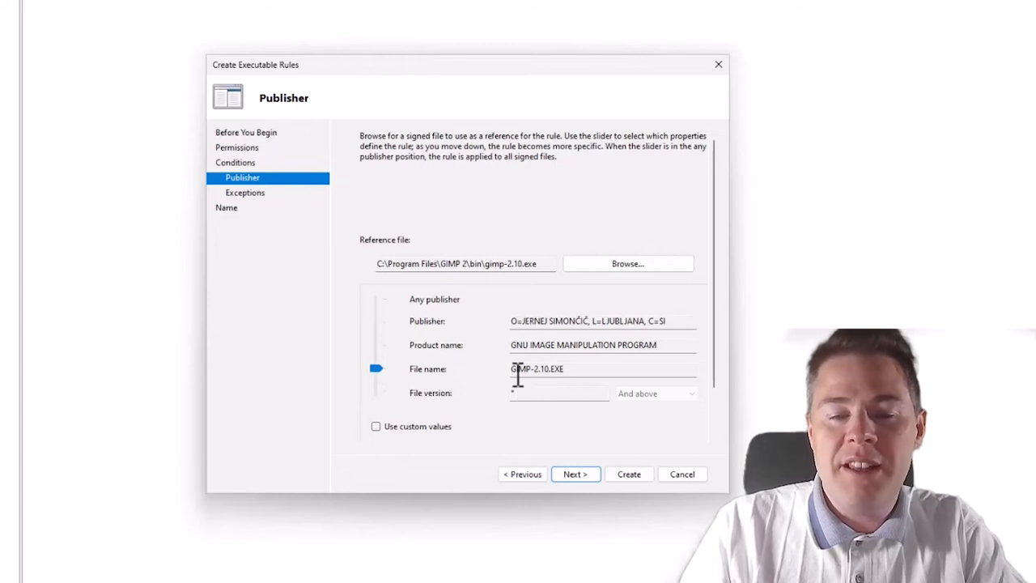
left_click_drag(518, 374, 571, 373)
left_click(576, 369)
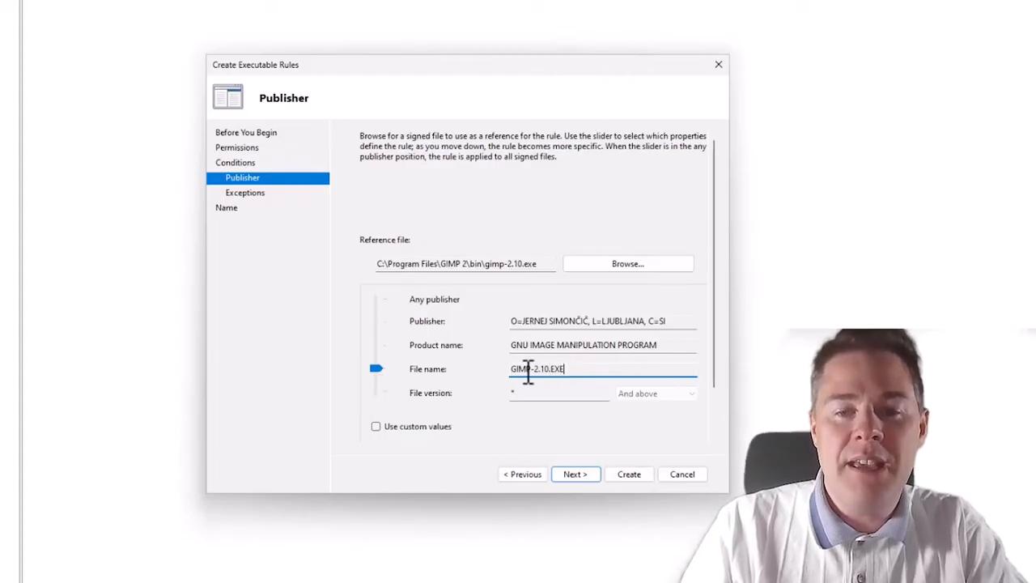
left_click_drag(533, 372, 550, 377)
- Set the publisher condition to the Product name level, covering any file name and version, and continue without adding exceptions
left_click_drag(382, 370, 377, 349)
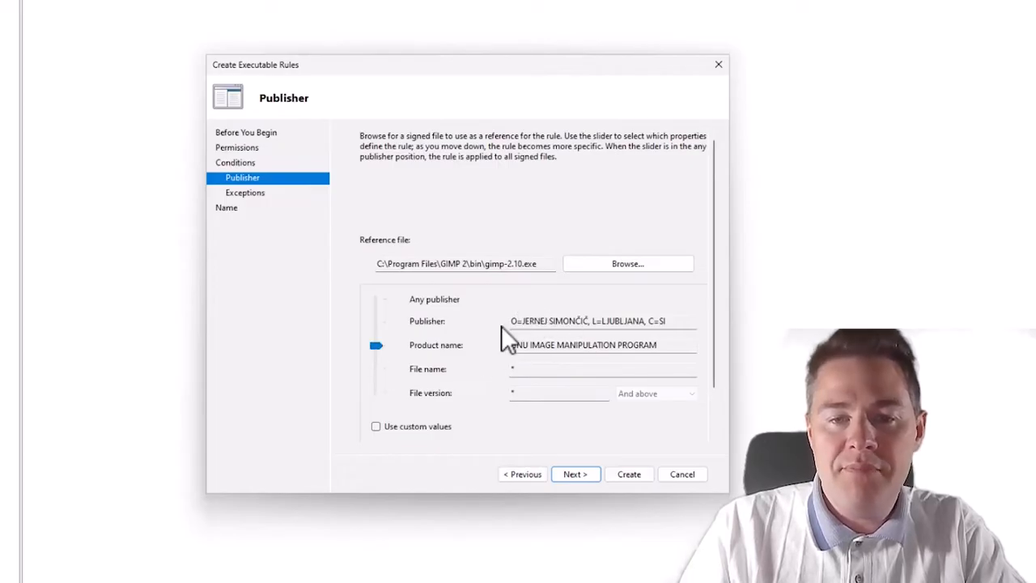
double_click(530, 373)
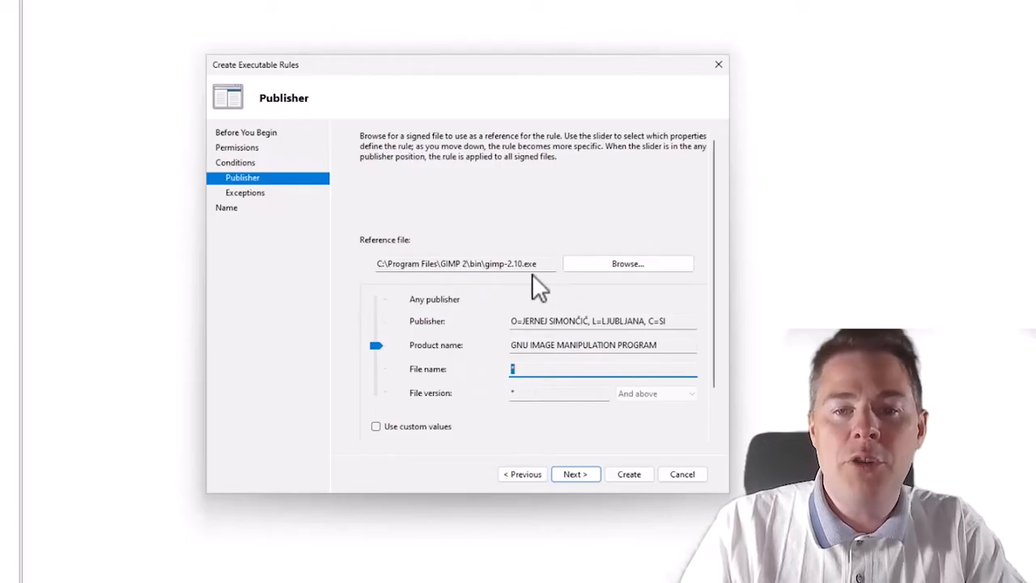
left_click_drag(501, 266, 411, 265)
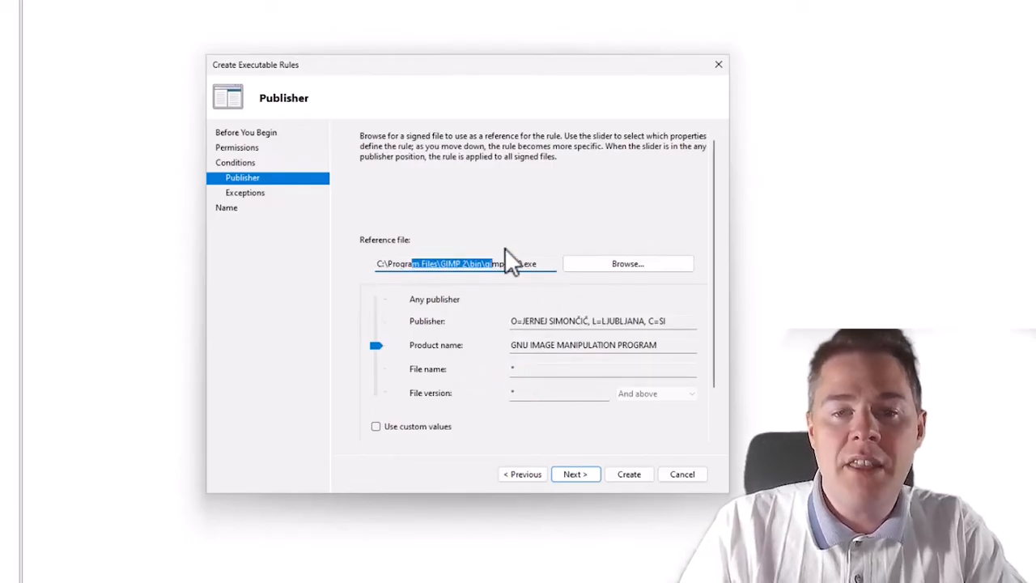
left_click(576, 474)
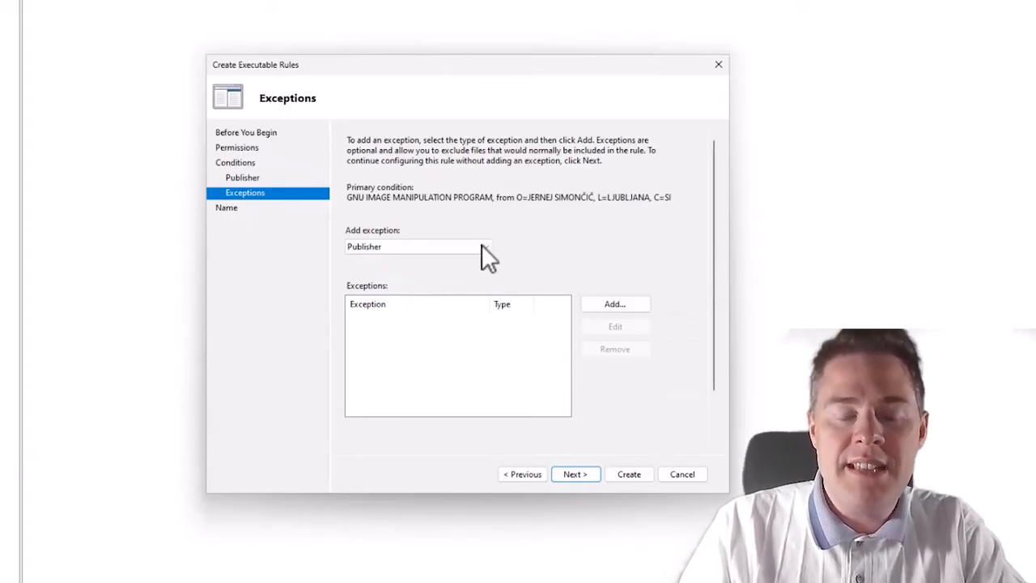
left_click(574, 475)
- Name the rule "AppLocker JBN Block GIMP" and enter the description "Blocking GIMP from running"
left_click(448, 194)
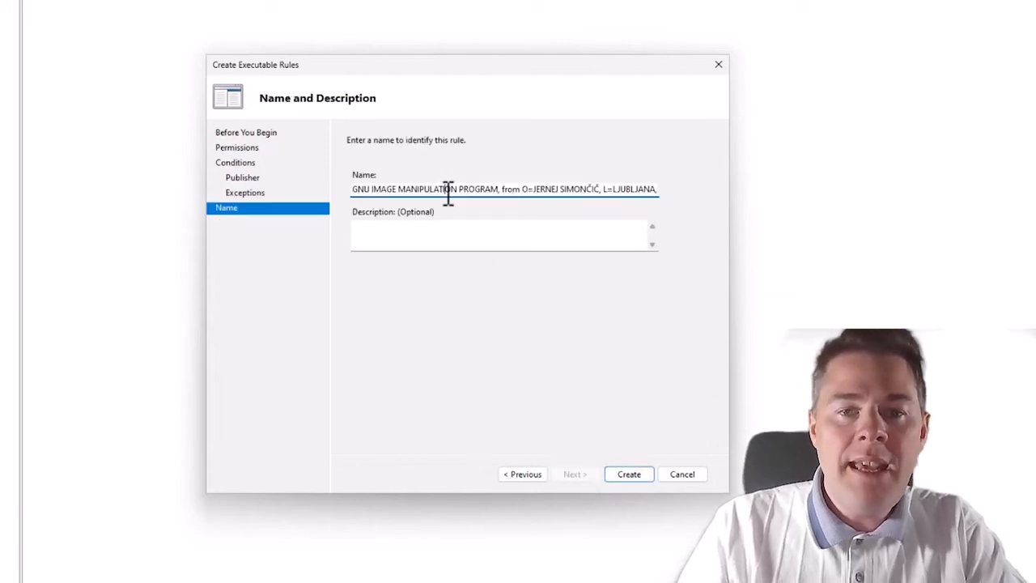
key("ctrl+a")
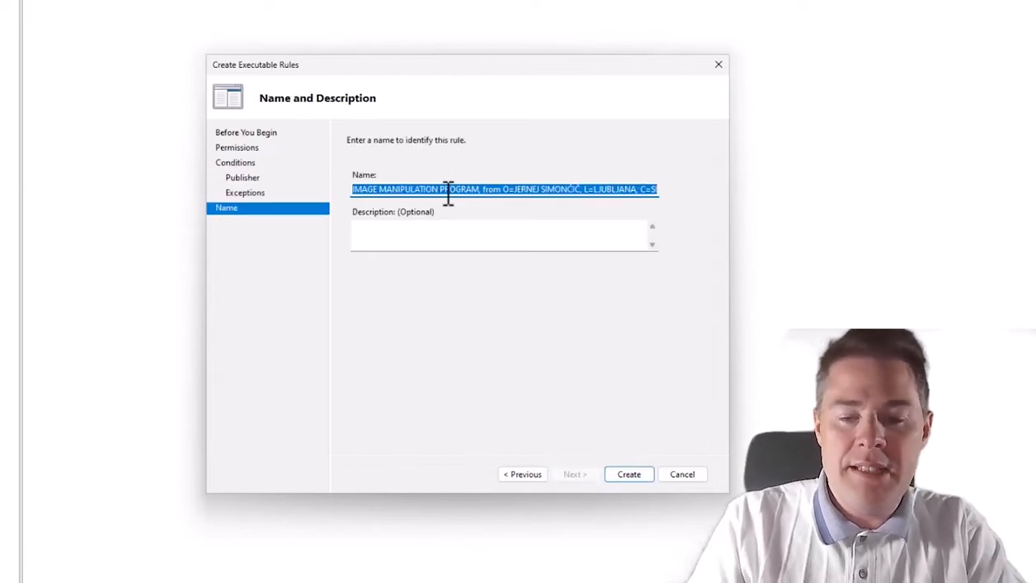
type("AppLoc")
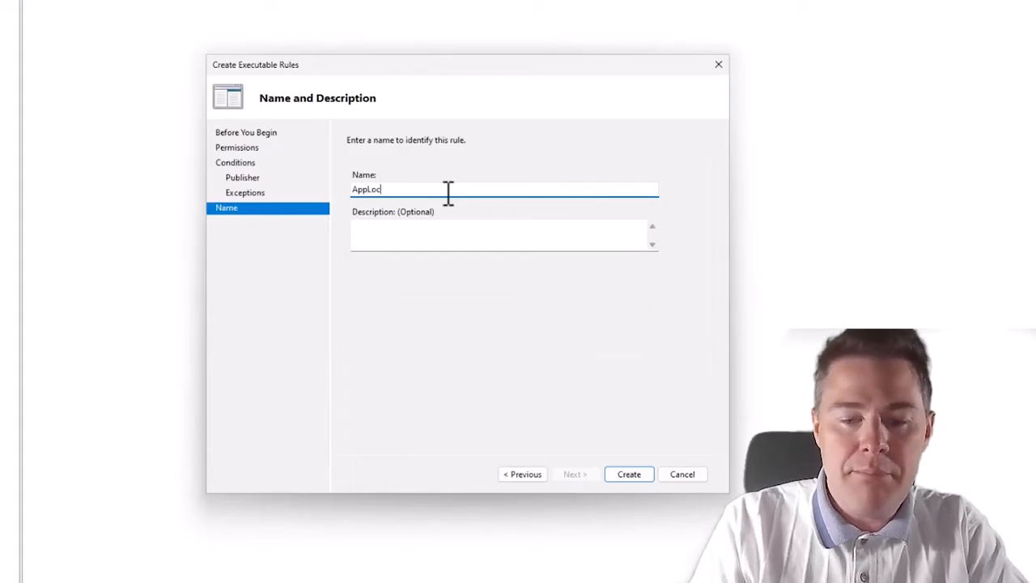
type("ker JBN B")
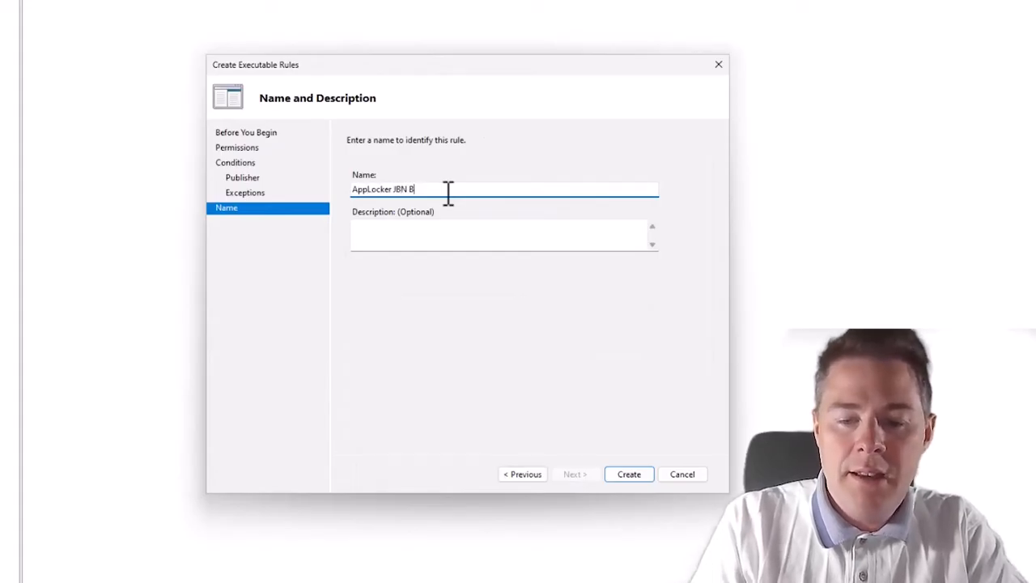
type("lock GIMP")
key("Tab")
type("Blocki")
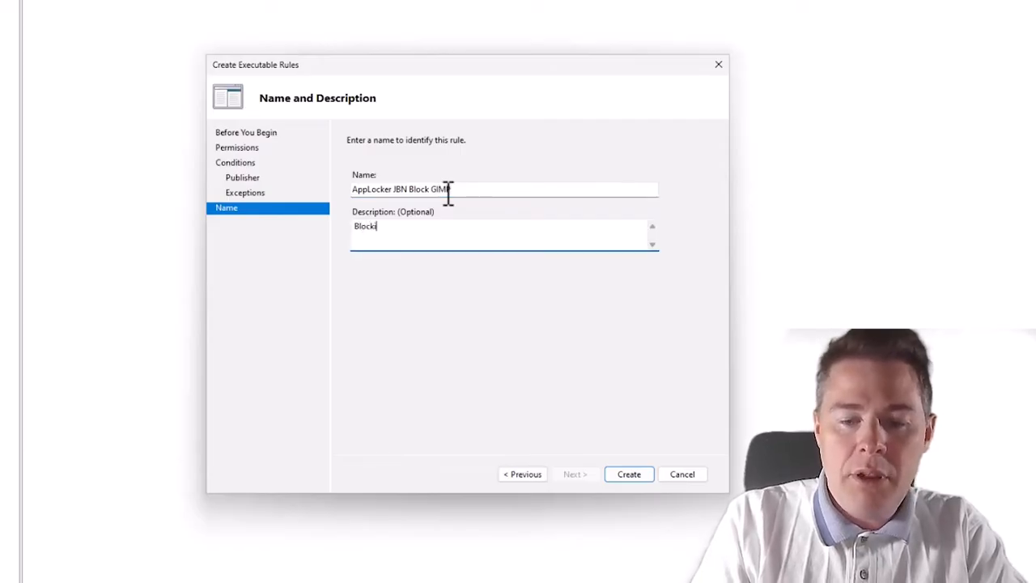
type("ng GIM")
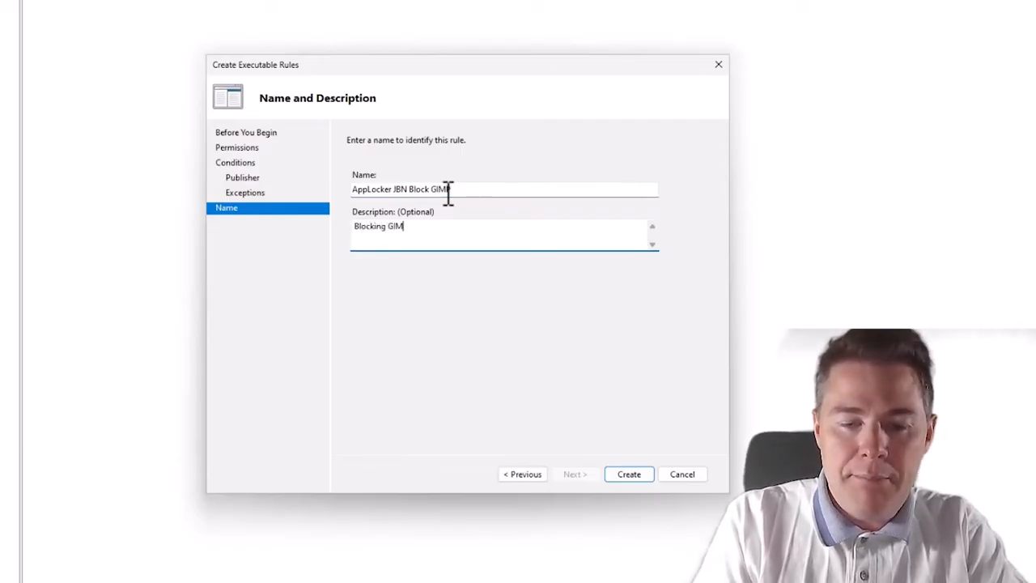
type("P from runniung")
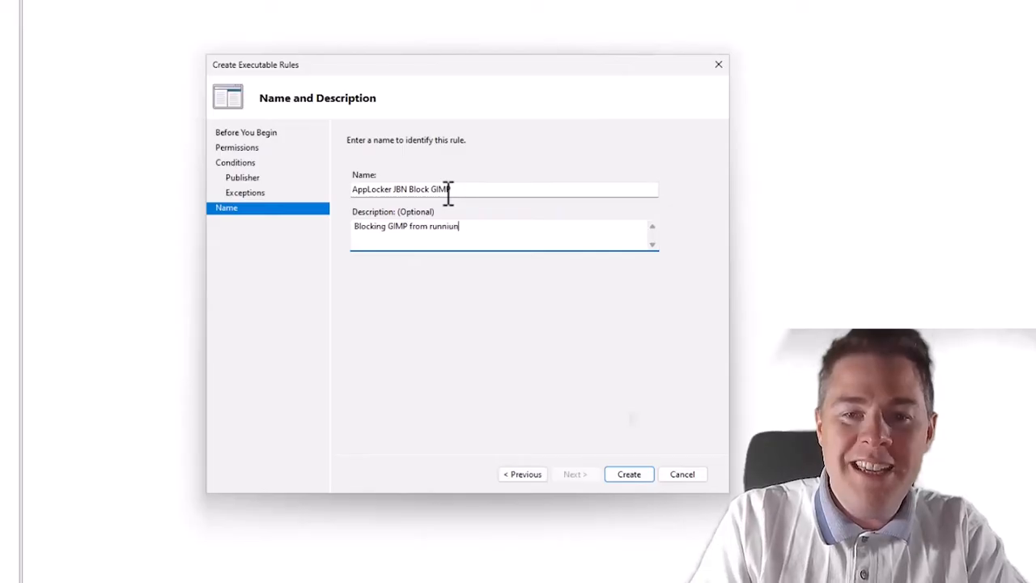
key("BackSpace")
key("BackSpace")
key("BackSpace")
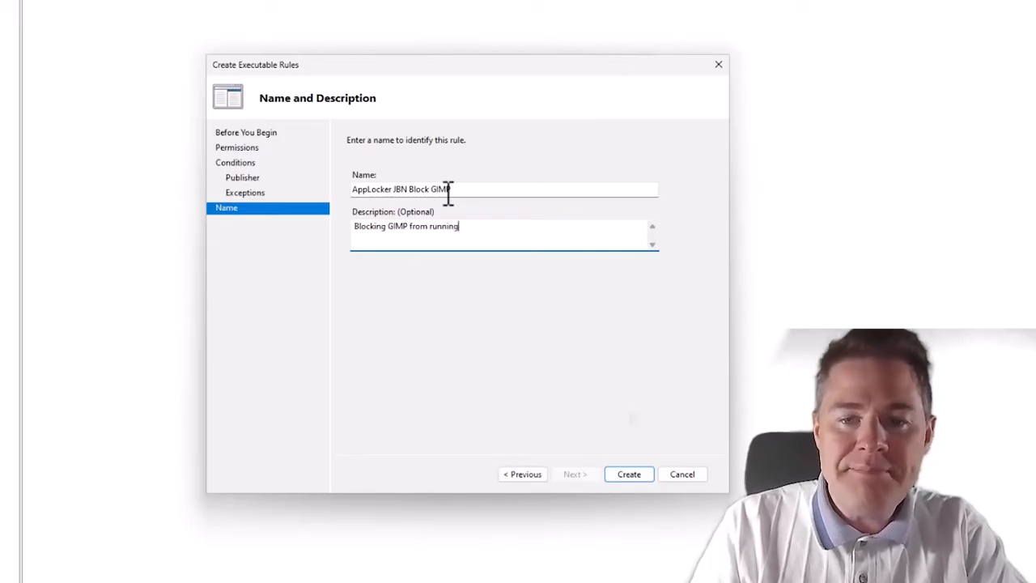
- Create the GIMP deny rule, agree to add the default rules, and select the deny rule in the Executable Rules list
left_click(629, 475)
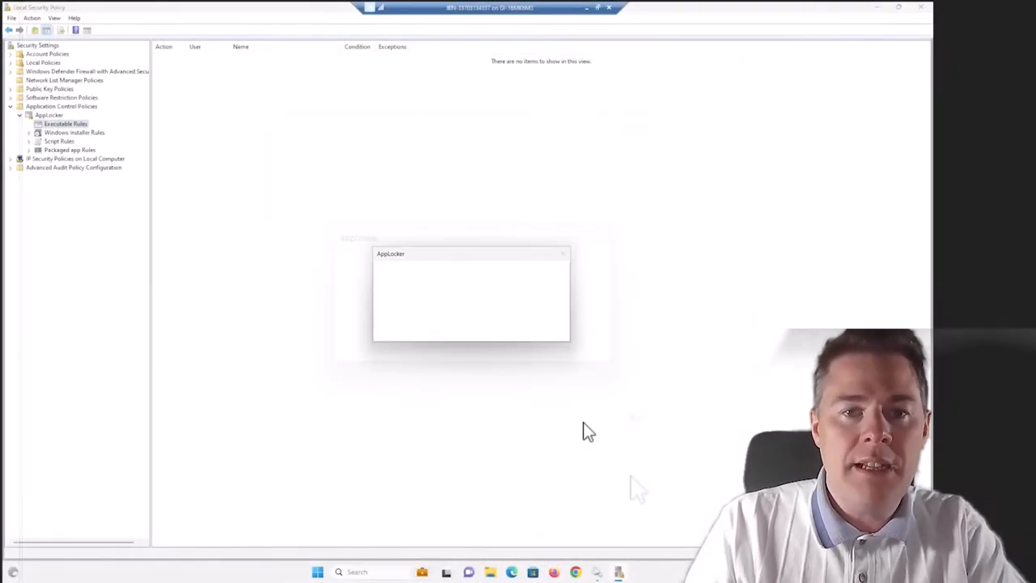
left_click_drag(473, 252, 372, 192)
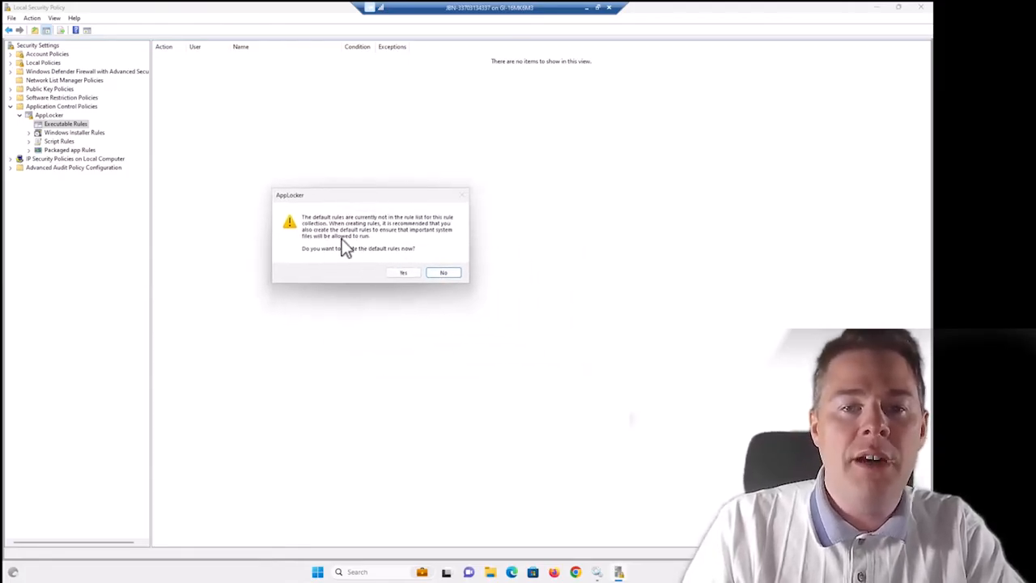
left_click(403, 273)
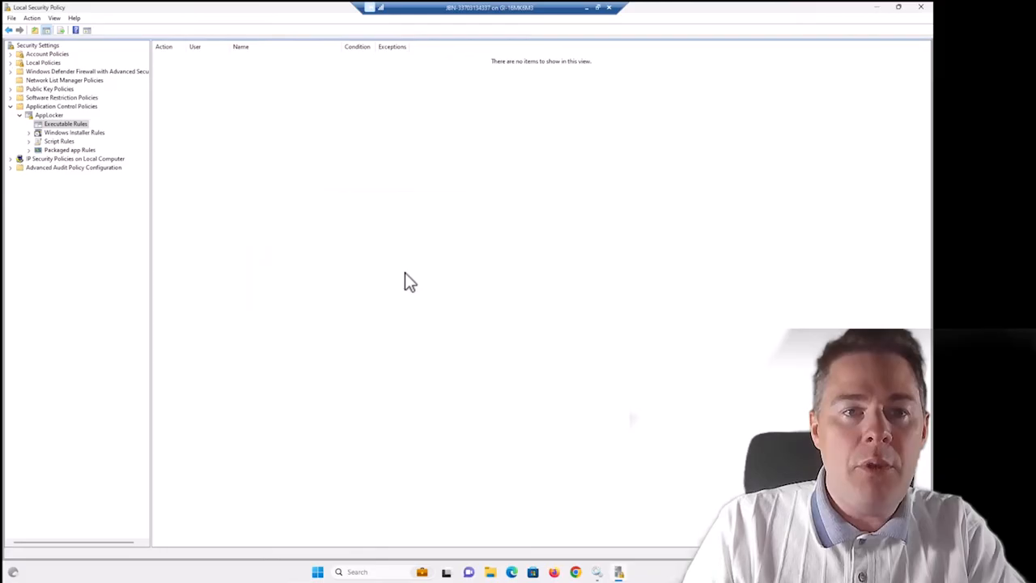
left_click(171, 86)
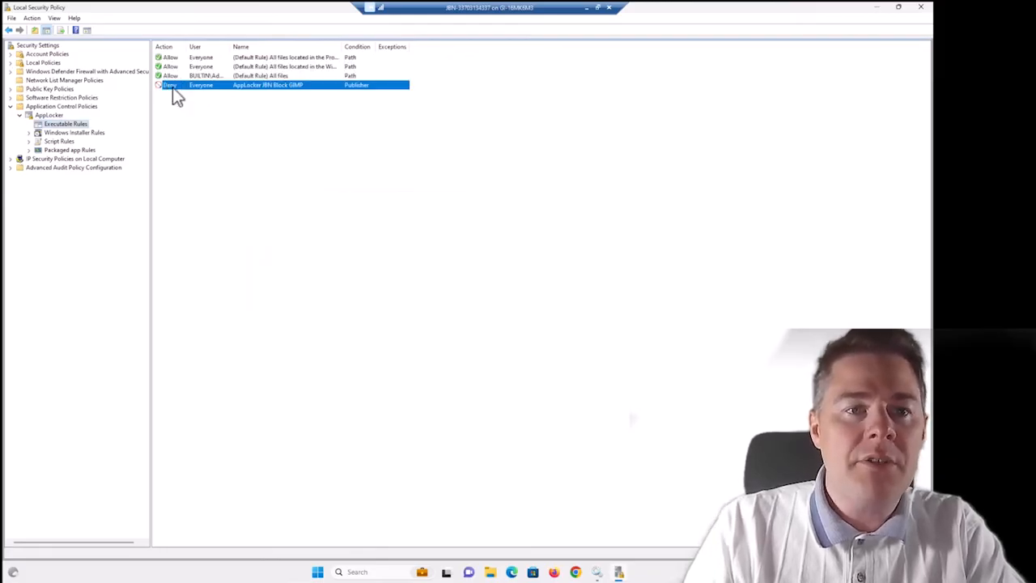
- Delete the three default Allow rules from Executable Rules, keeping the AppLocker JBN Block GIMP rule
left_click(170, 76)
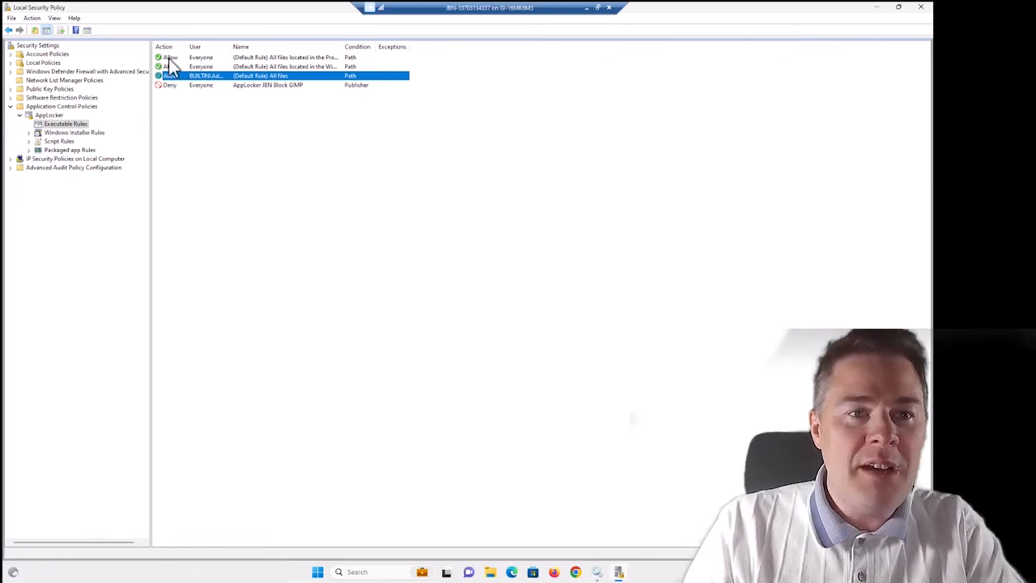
left_click(168, 58, "shift")
key("Delete")
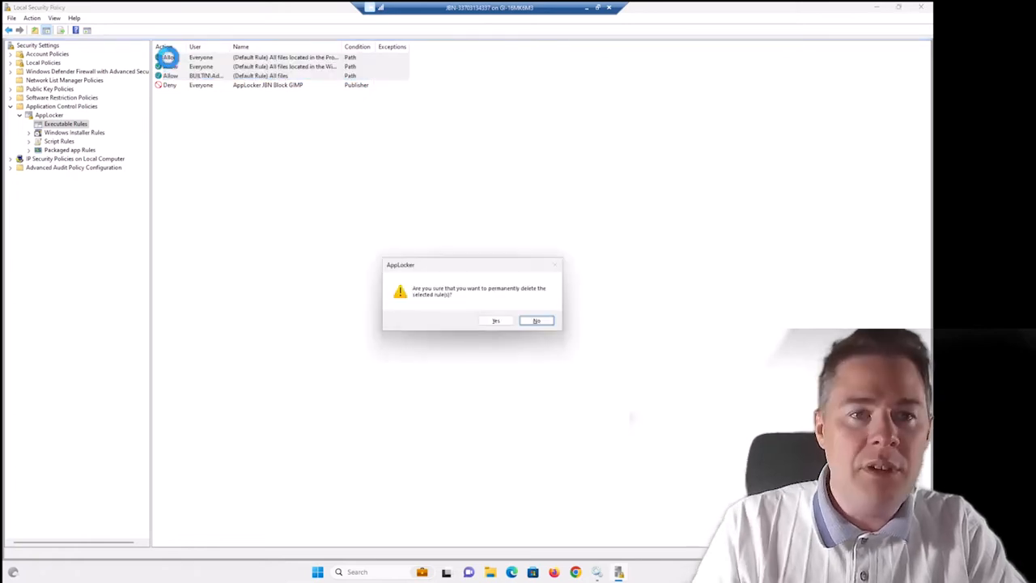
left_click(491, 319)
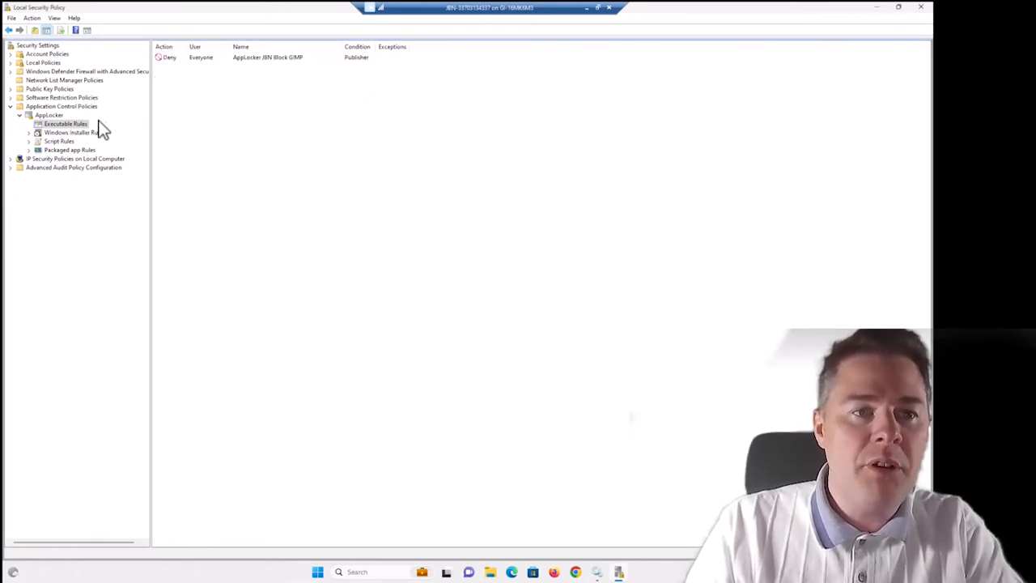
- Create the default rules for Executable Rules and widen the Name column to read the full rule names
right_click(58, 127)
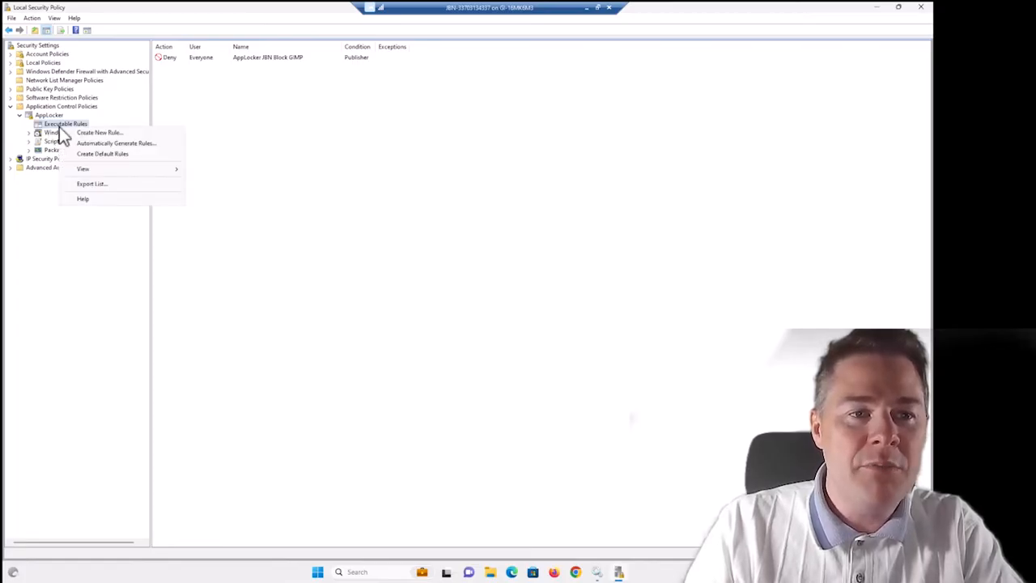
left_click(111, 155)
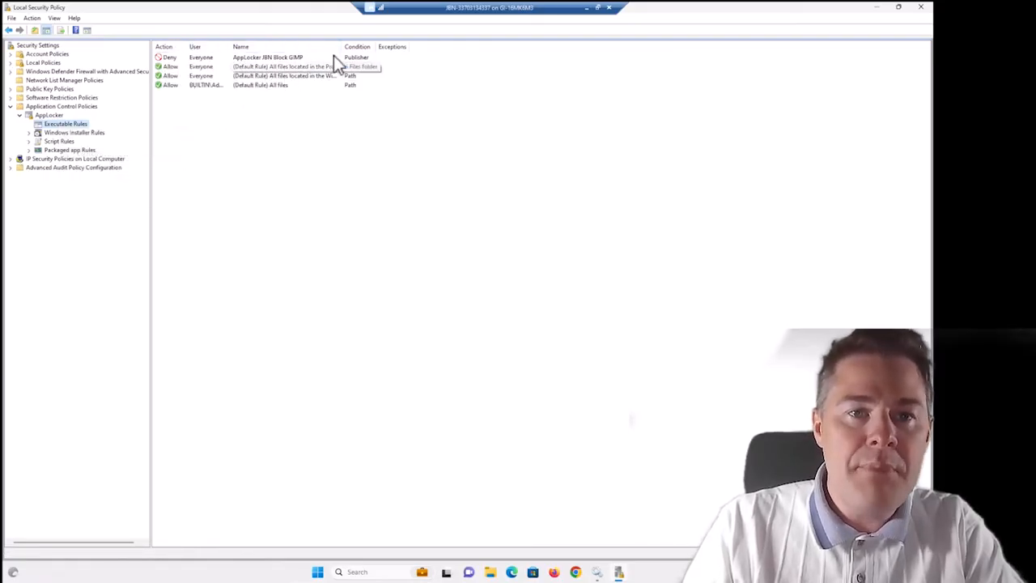
left_click_drag(339, 49, 370, 57)
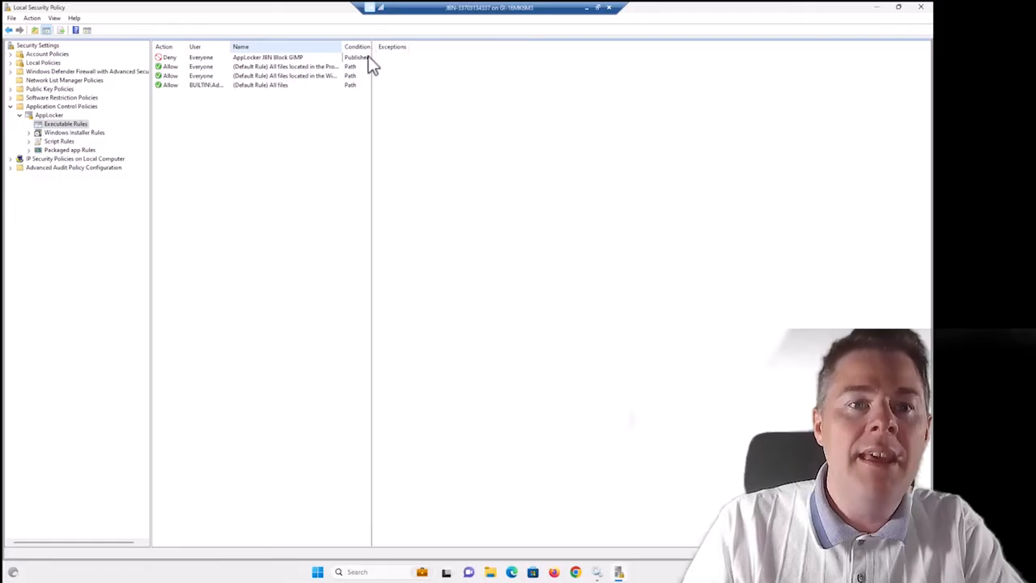
left_click(261, 55)
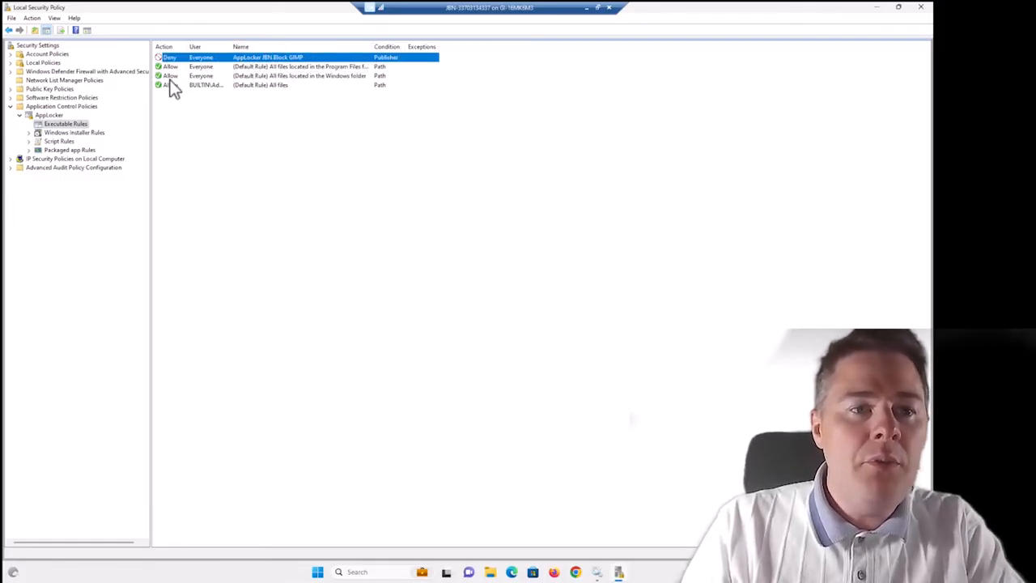
- Export the AppLocker policy as an XML file named "AppLockerJBNBlockGIMPExt" to the Desktop
left_click(51, 118)
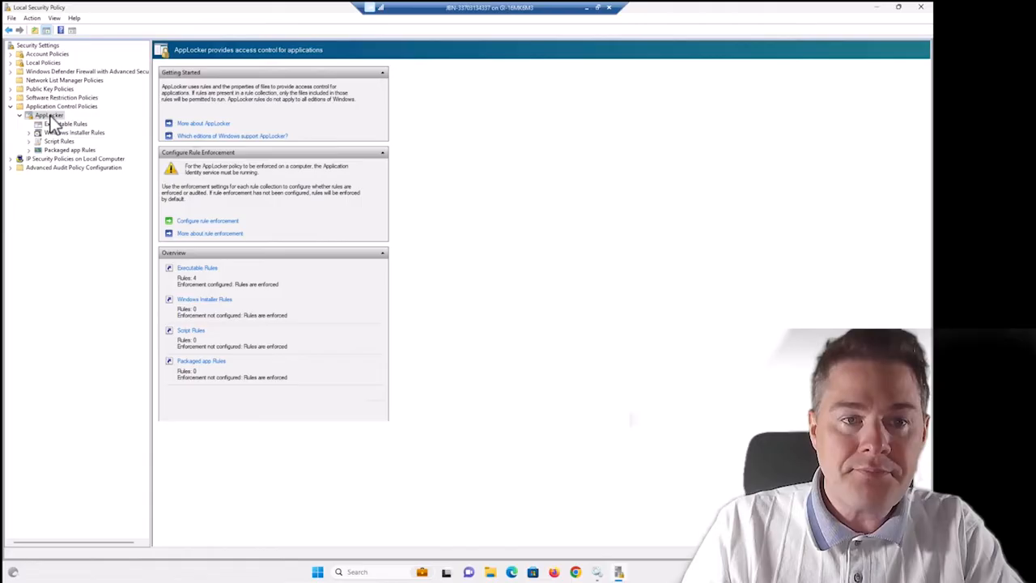
right_click(51, 118)
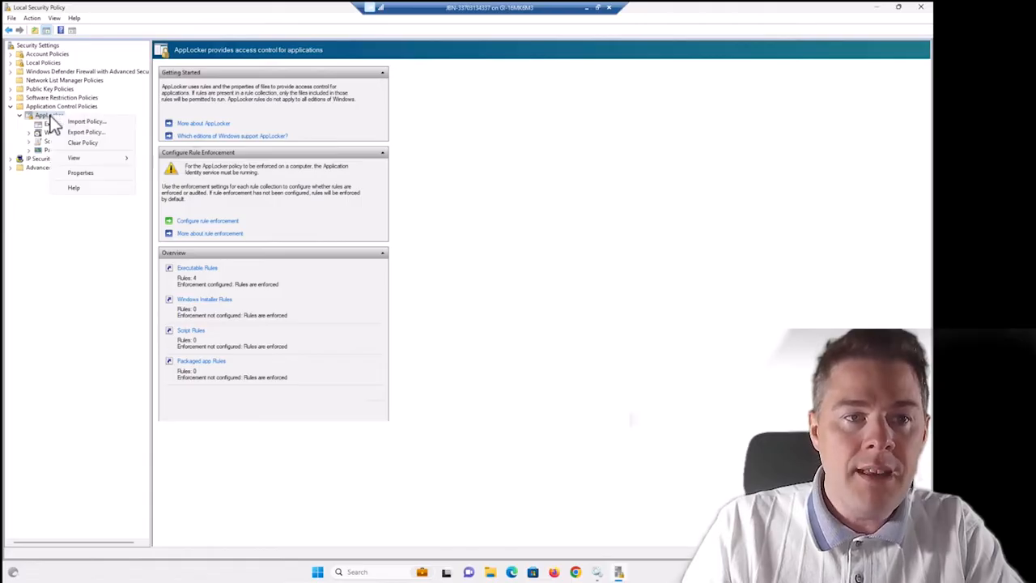
left_click(91, 133)
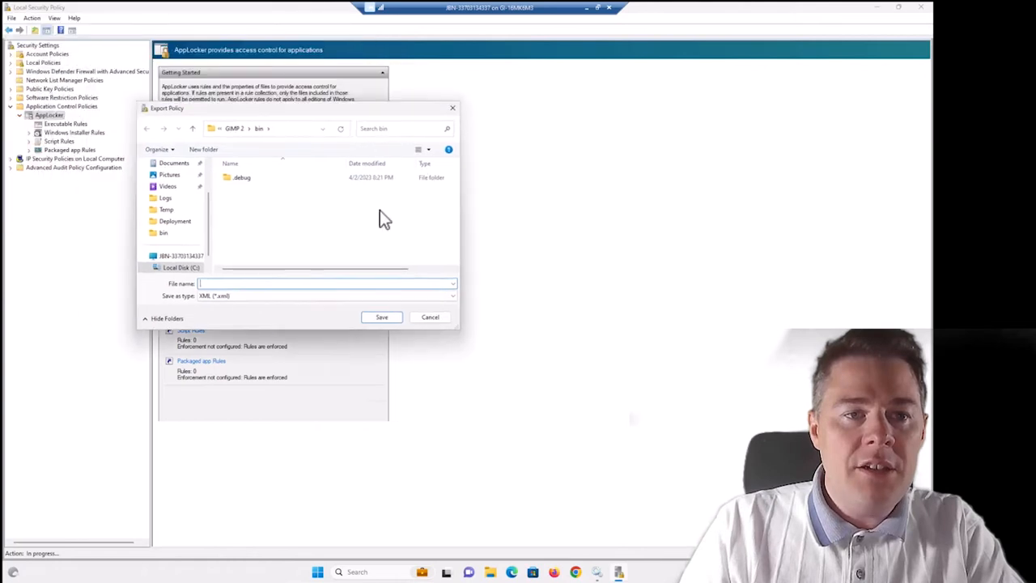
scroll(221, 227, "up", 2)
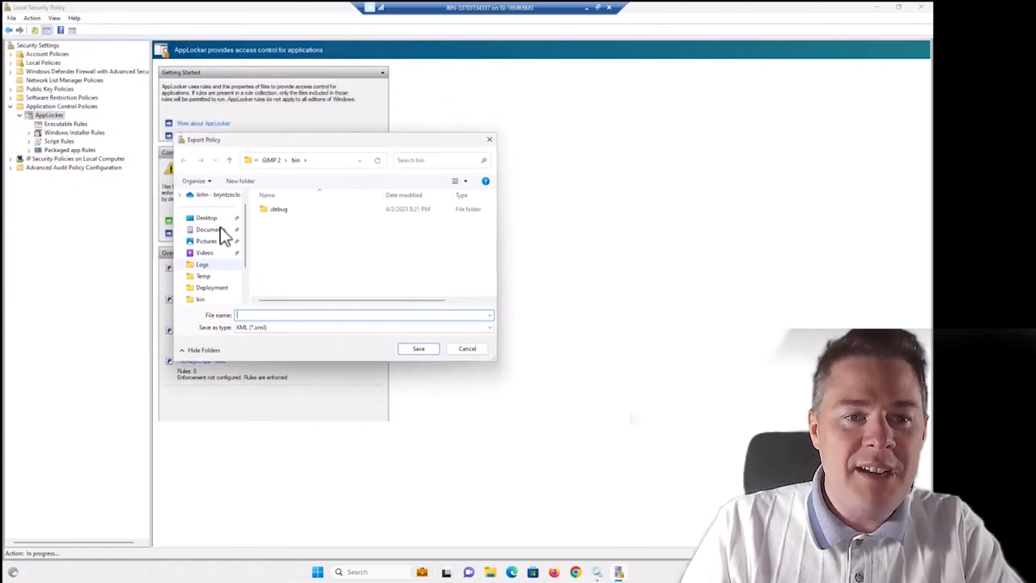
left_click(204, 230)
left_click(258, 315)
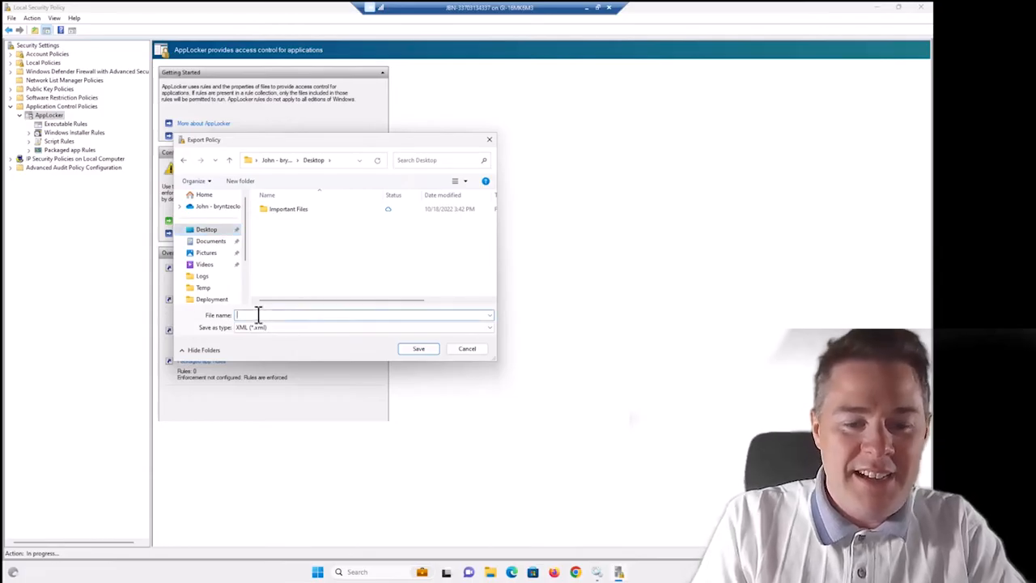
type("AppLockerJ")
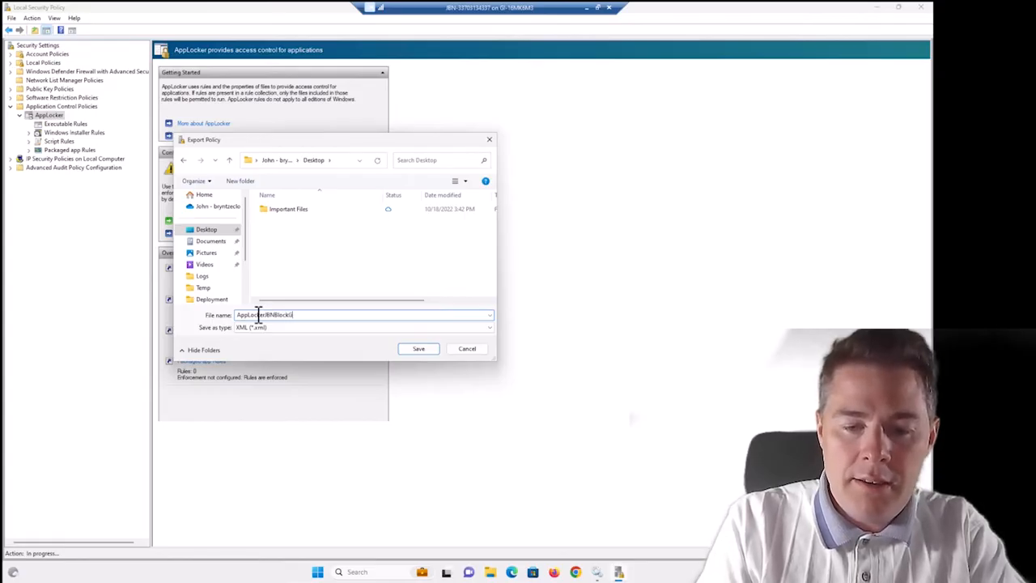
type("BNBlockGIMPExt")
key("Return")
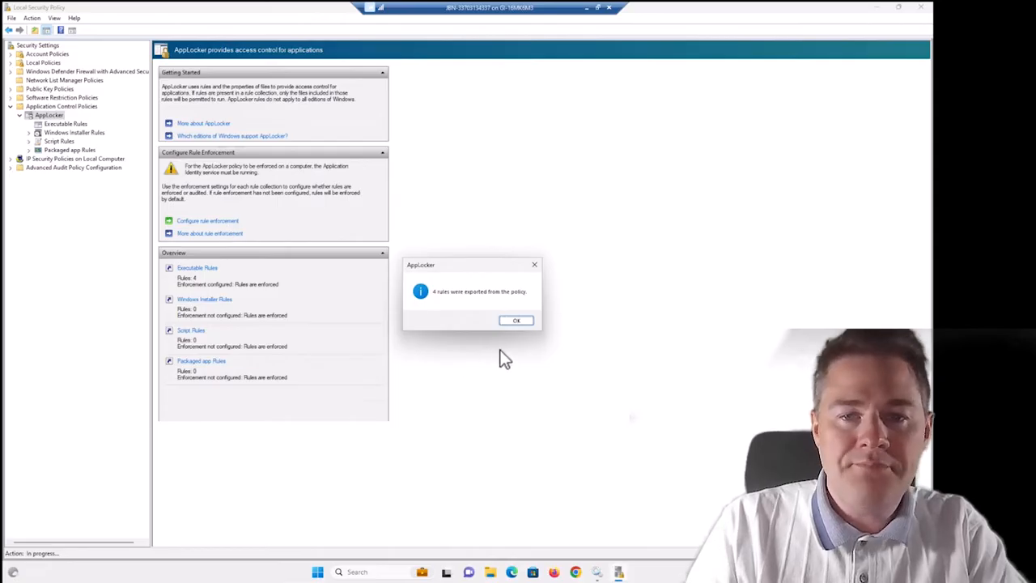
left_click(518, 322)
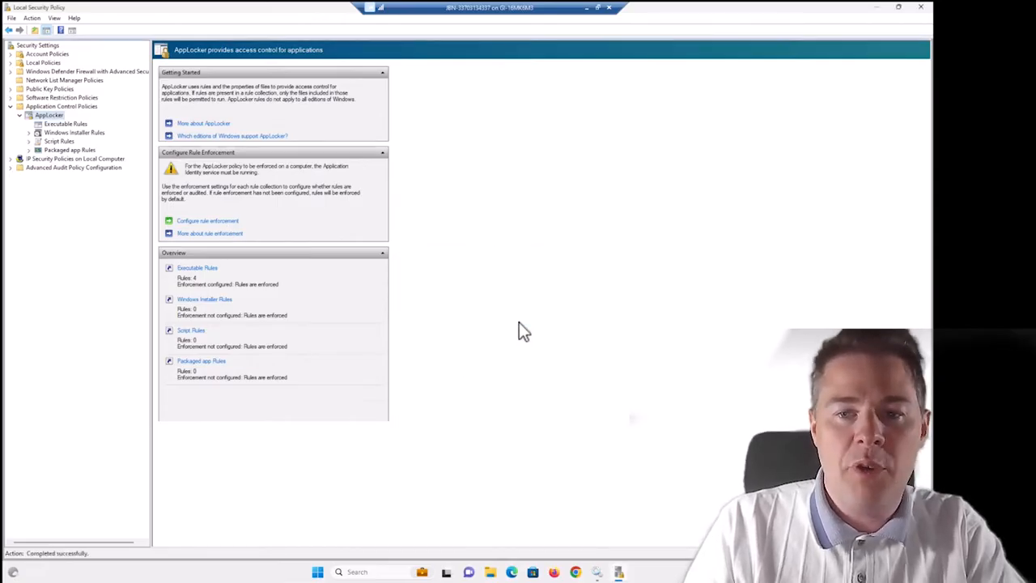
- Review the Windows Installer and Executable rule collections, and launch GIMP to test the deny rule
left_click(69, 124)
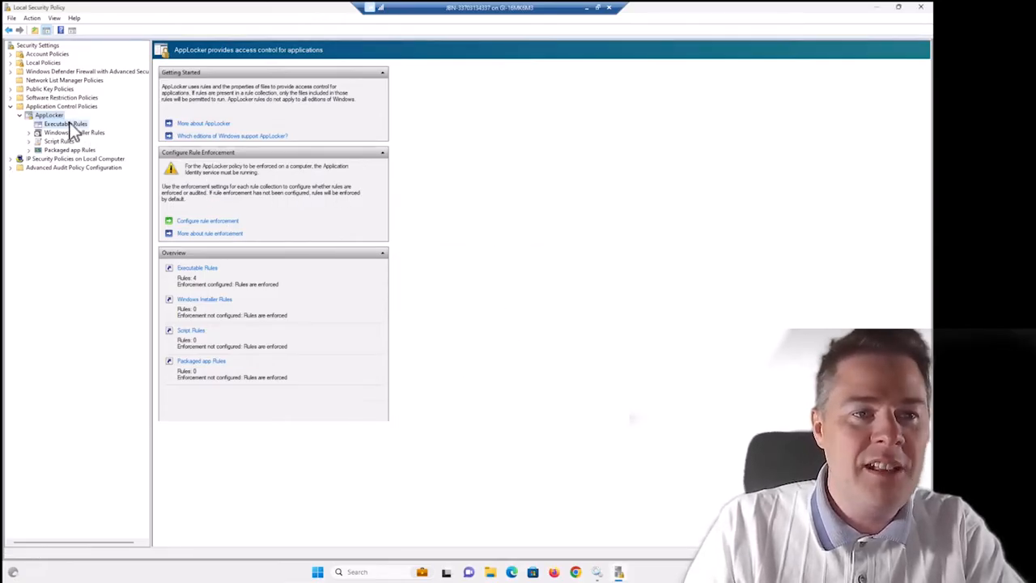
left_click(63, 133)
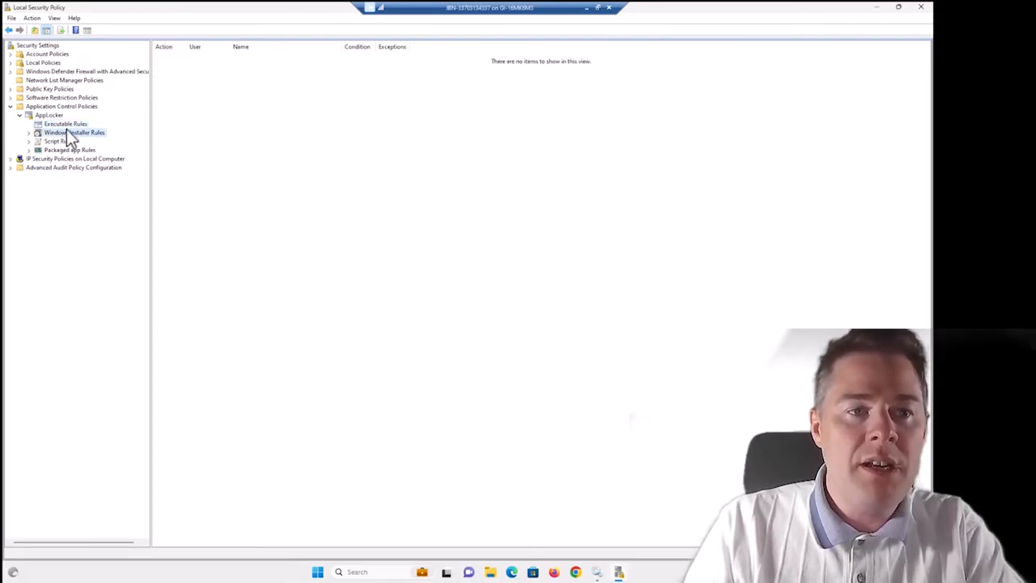
left_click(65, 123)
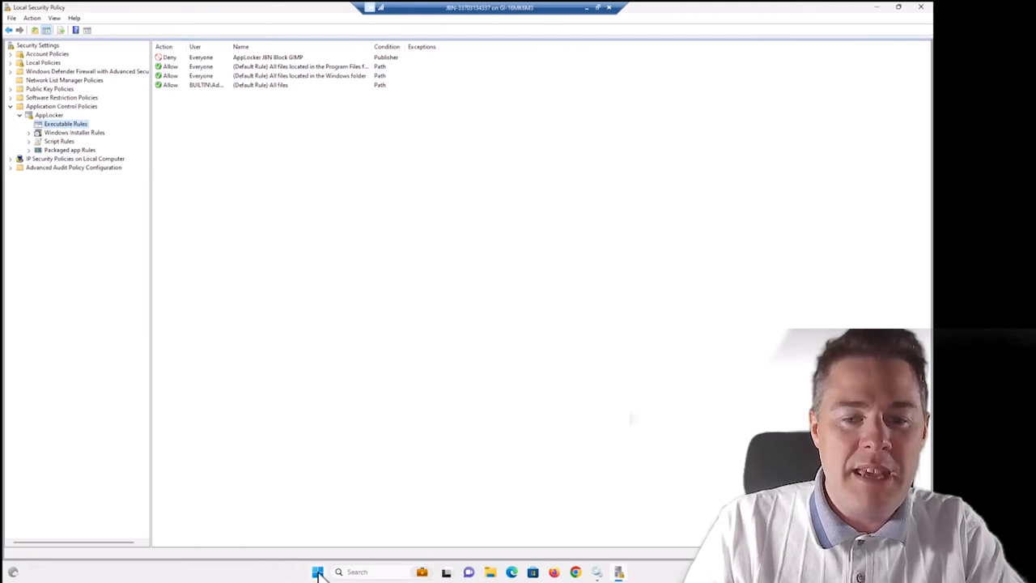
left_click(319, 573)
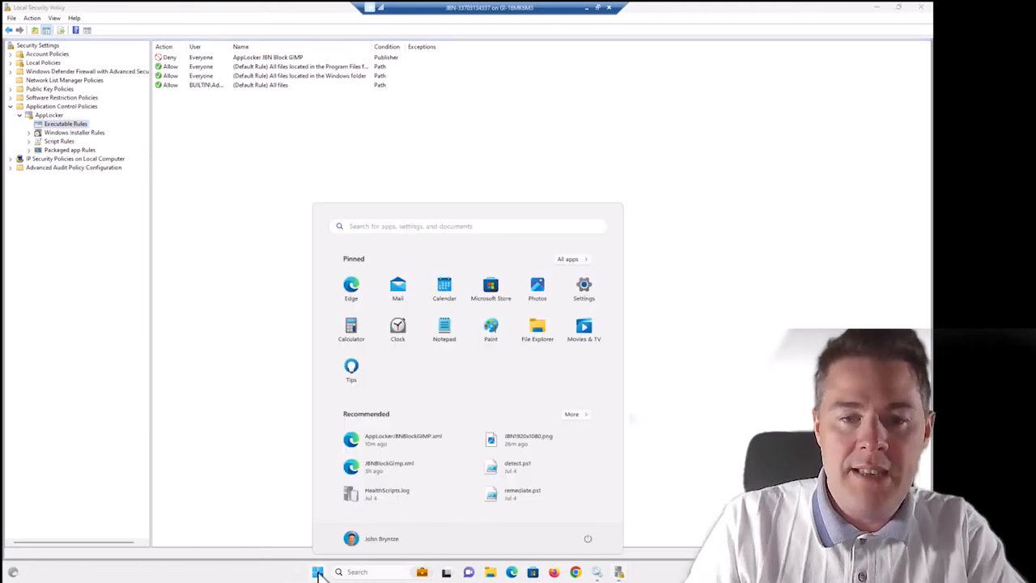
type("gimp")
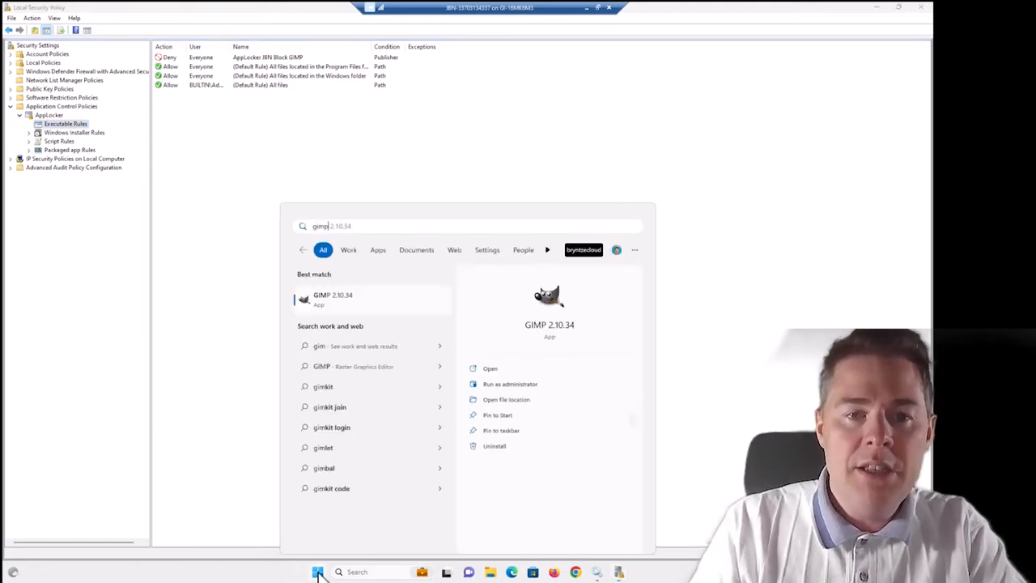
left_click(324, 304)
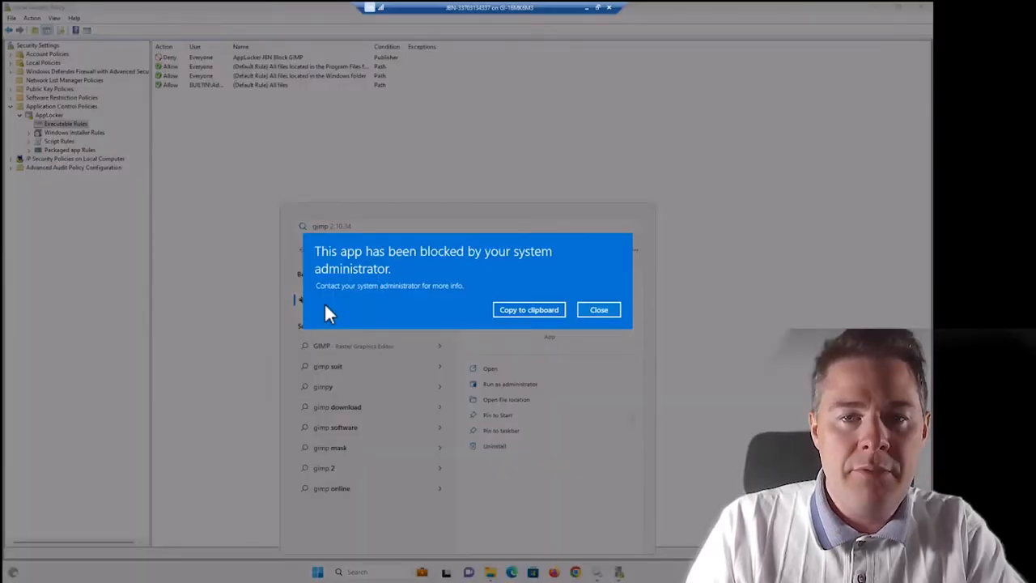
left_click(600, 311)
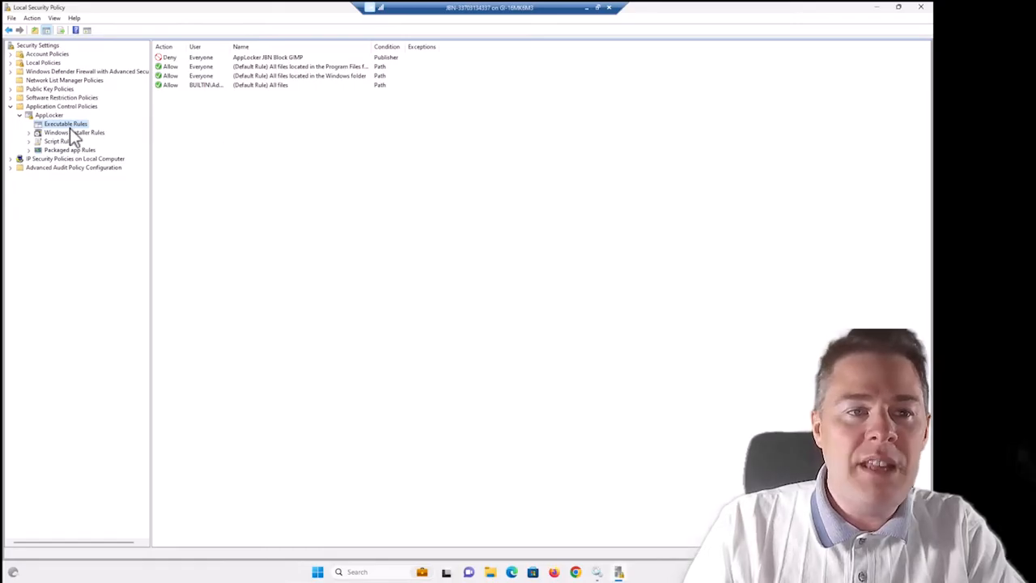
- Clear the entire AppLocker policy, deleting all existing rules from the local machine
left_click(166, 86)
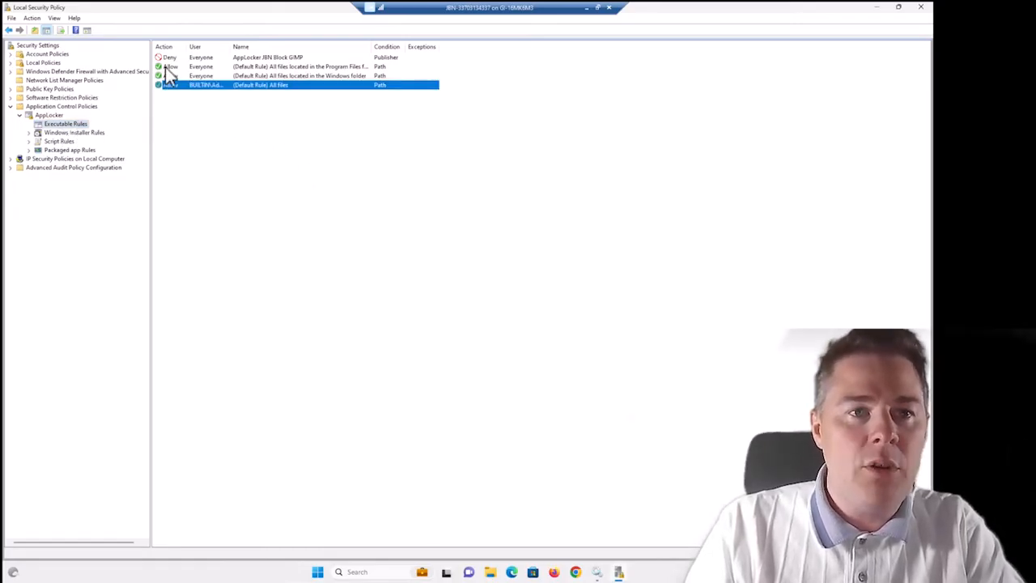
right_click(71, 125)
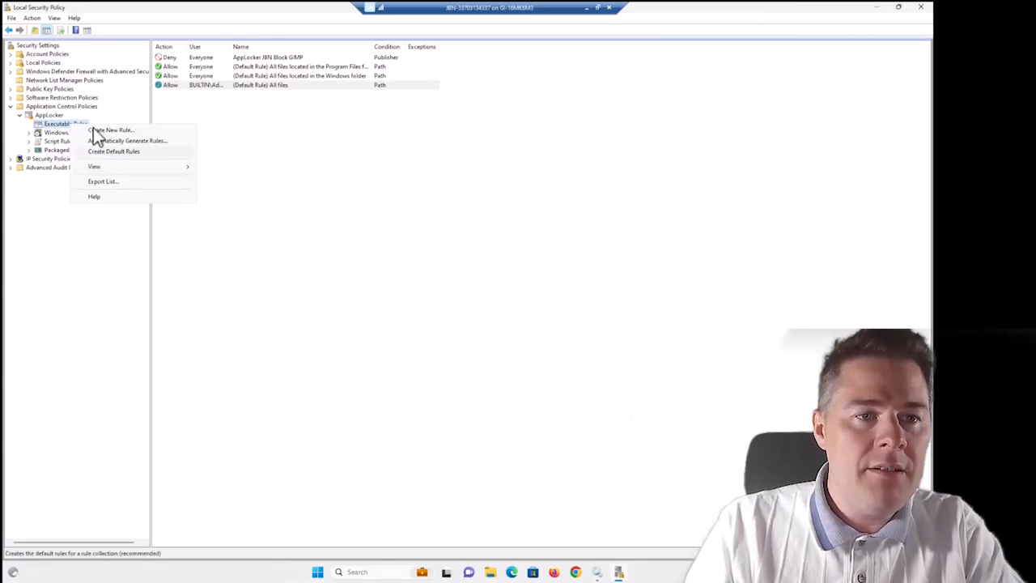
left_click(58, 116)
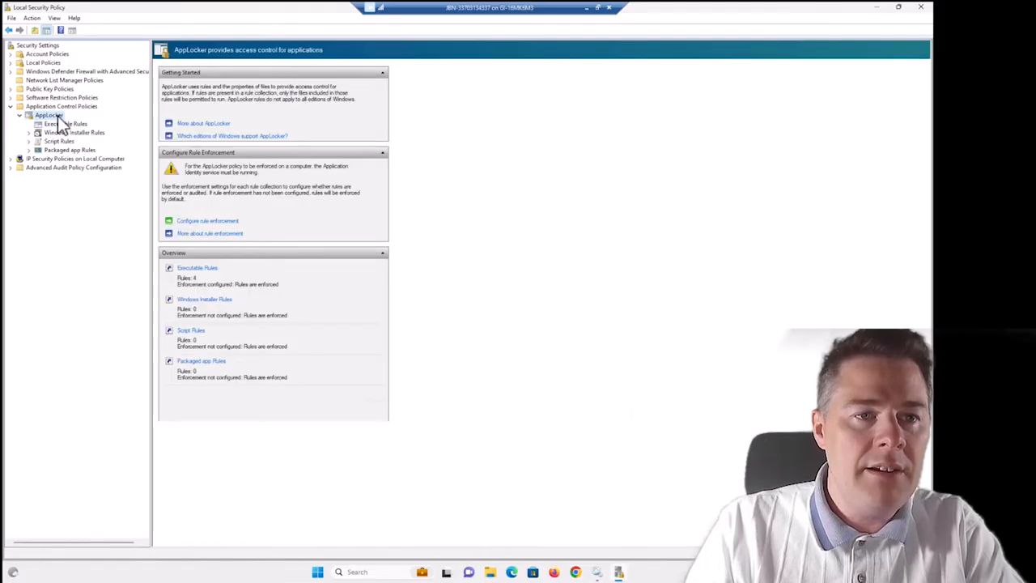
right_click(62, 118)
left_click(96, 143)
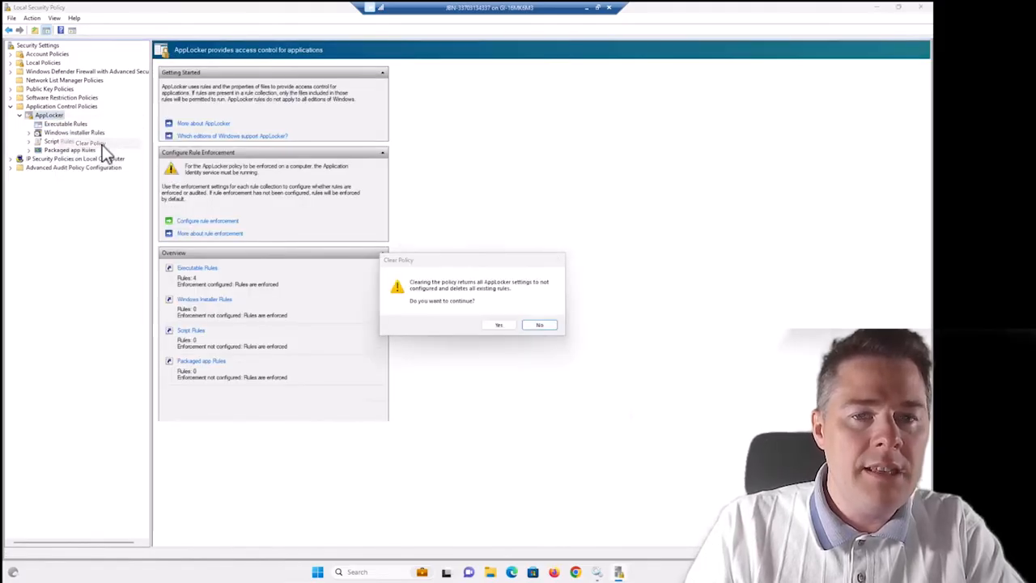
left_click(498, 324)
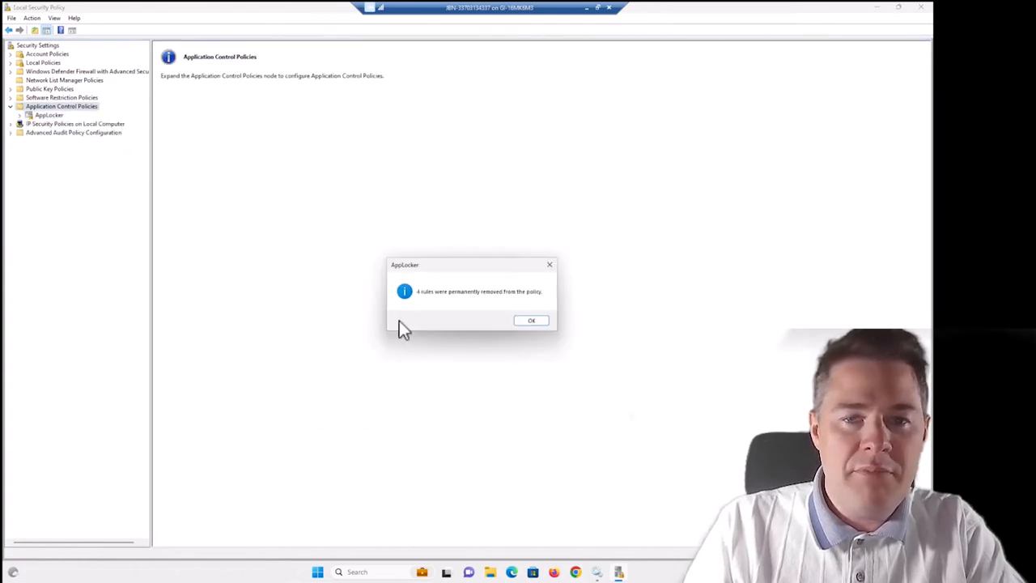
left_click(532, 320)
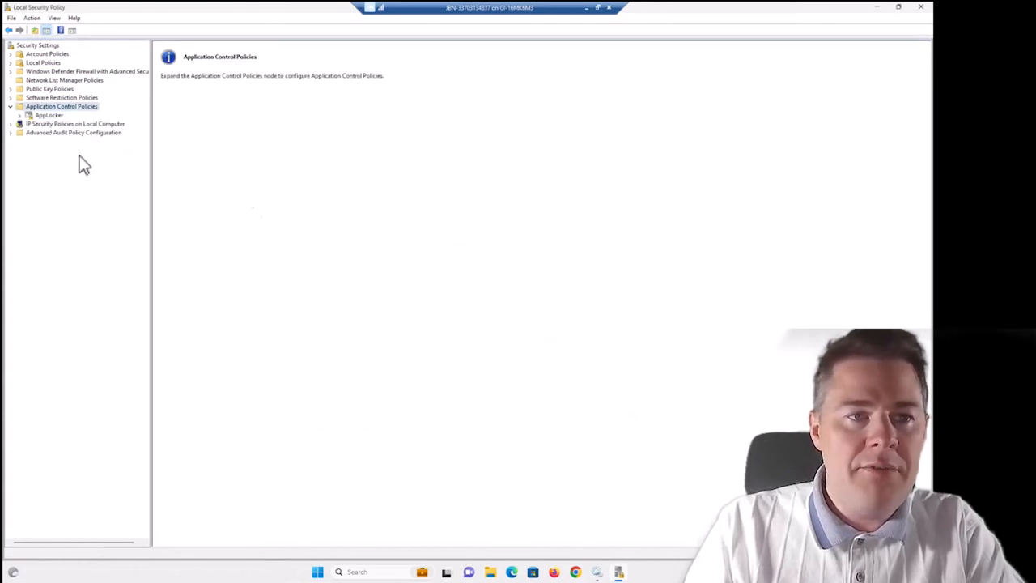
- Check the Executable Rules list under AppLocker and launch GIMP again to test it with the policy cleared
left_click(25, 117)
left_click(59, 124)
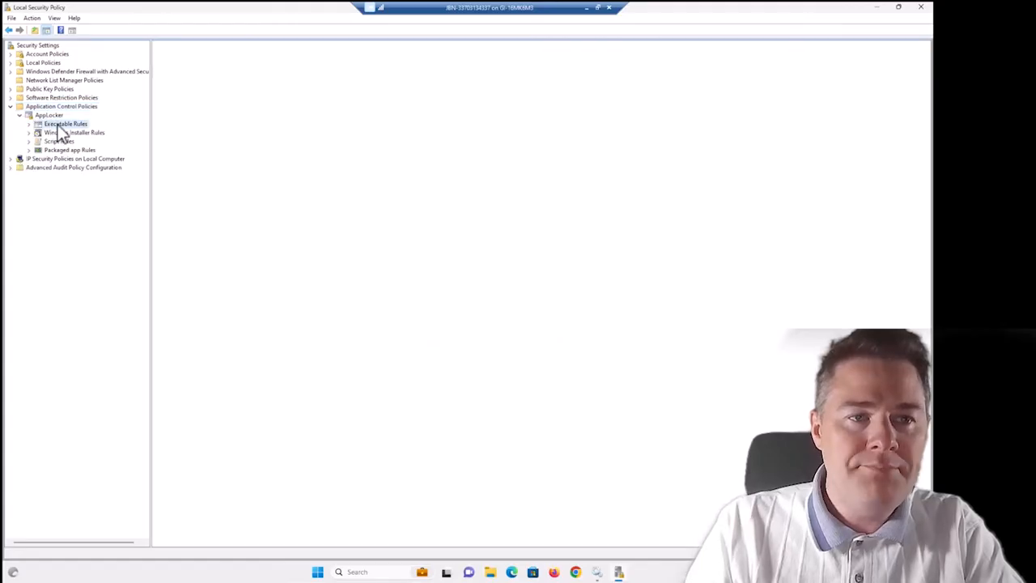
left_click(318, 571)
type("gimp")
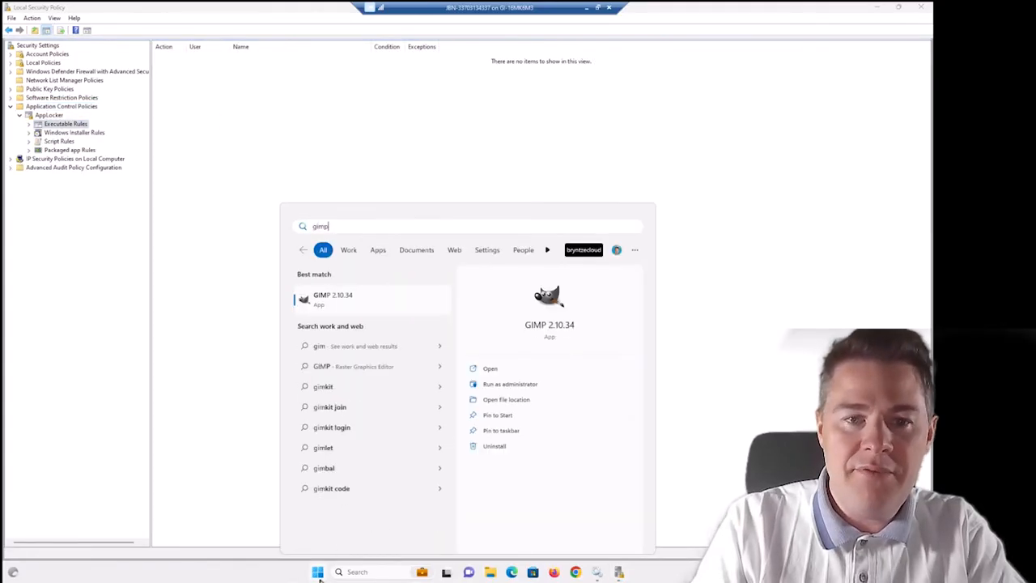
left_click(326, 301)
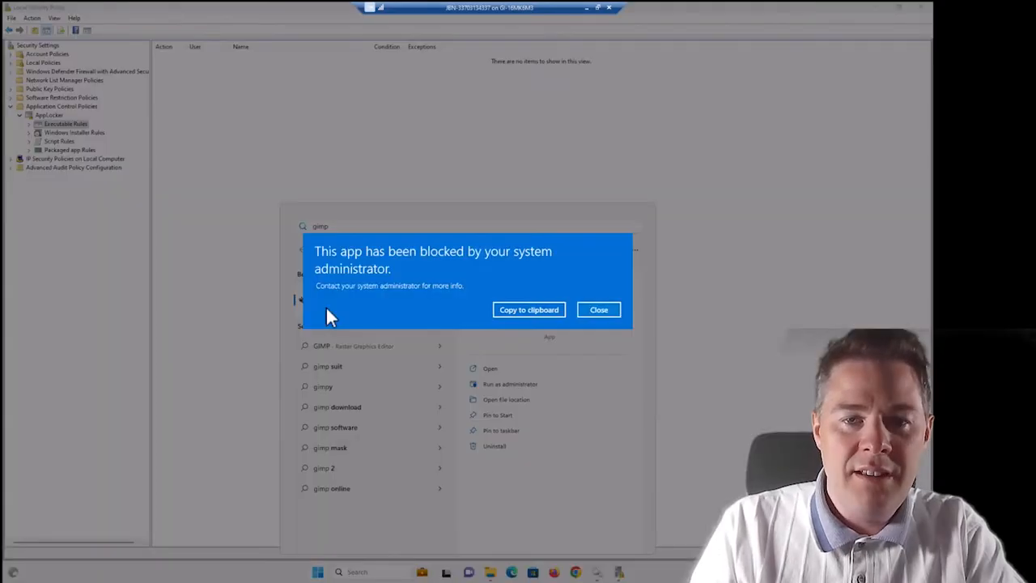
- Dismiss the block message and restart the Application Identity service in the Services console
left_click(600, 313)
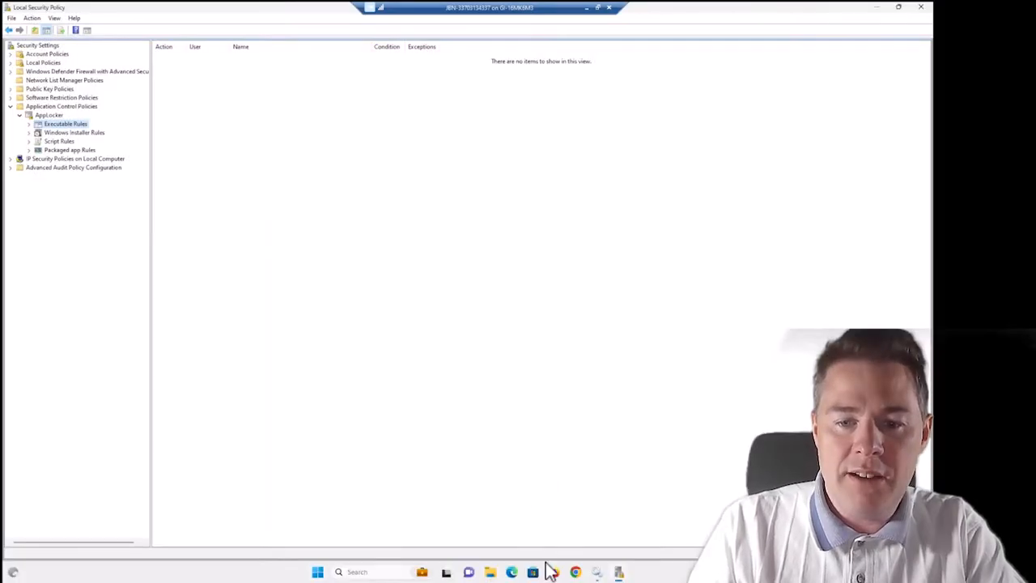
left_click(596, 572)
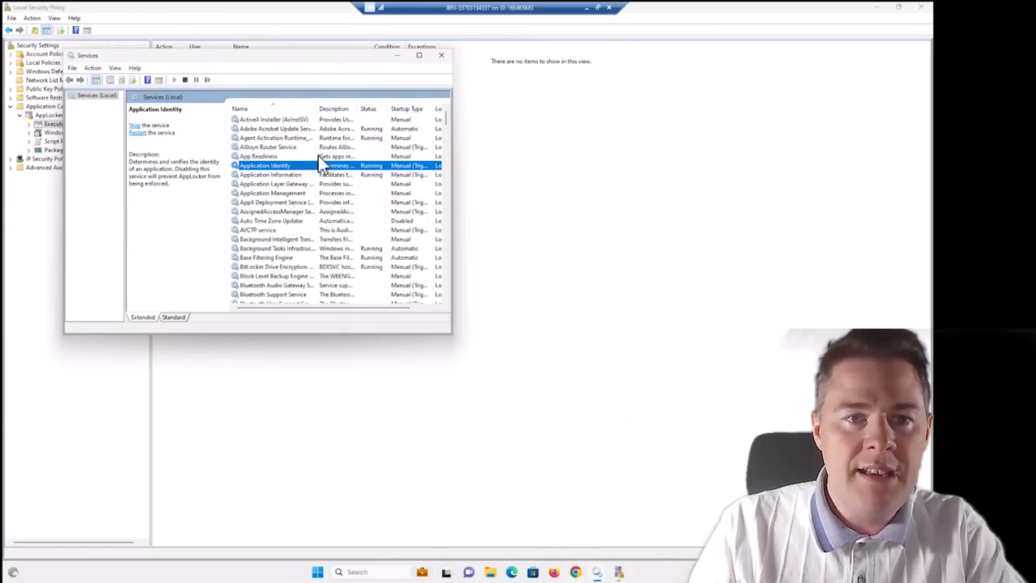
left_click(205, 79)
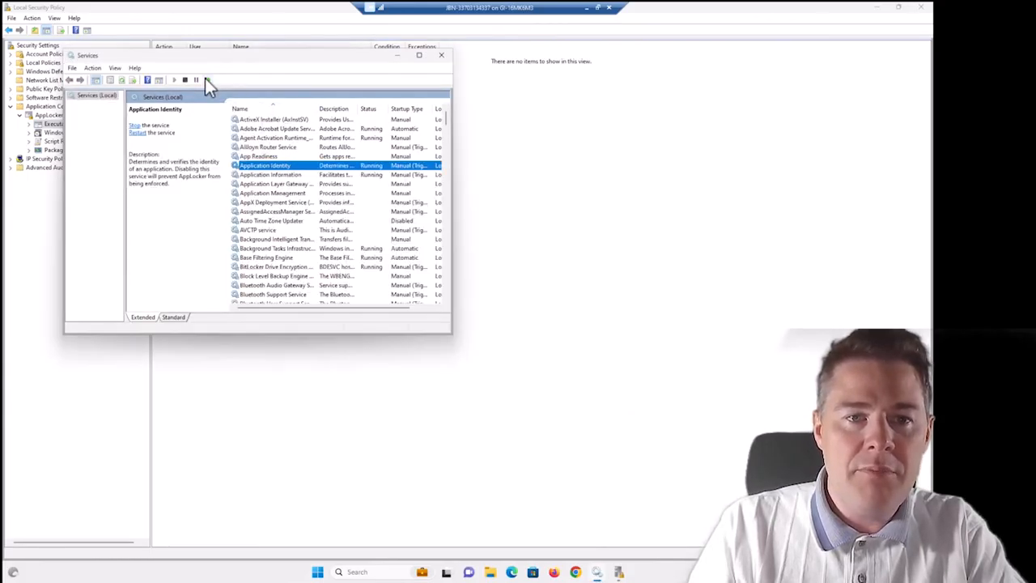
left_click(405, 405)
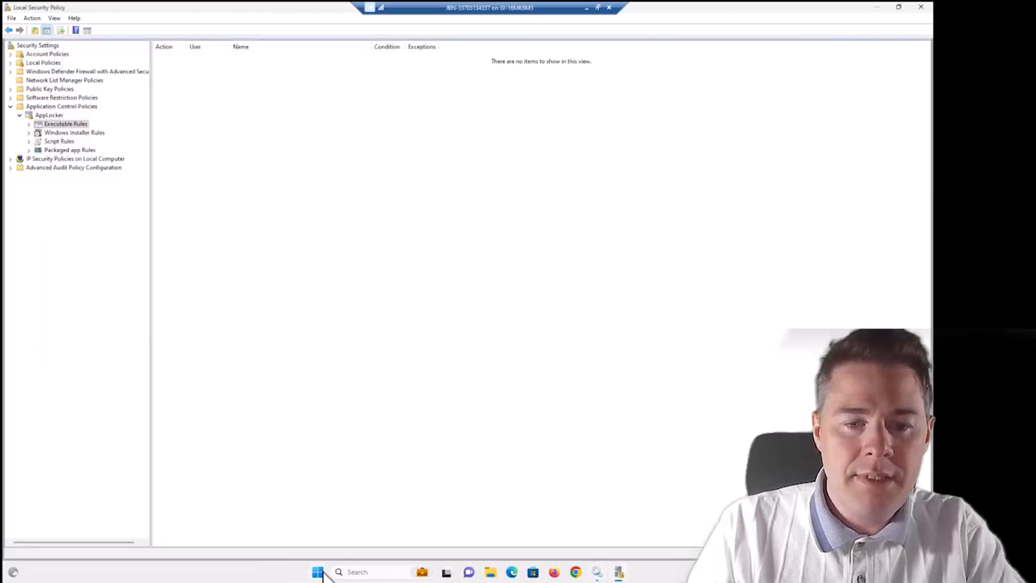
- Search for GIMP and launch it to test whether it is blocked after the service restart, and dismiss the resulting message
left_click(317, 572)
type("gim")
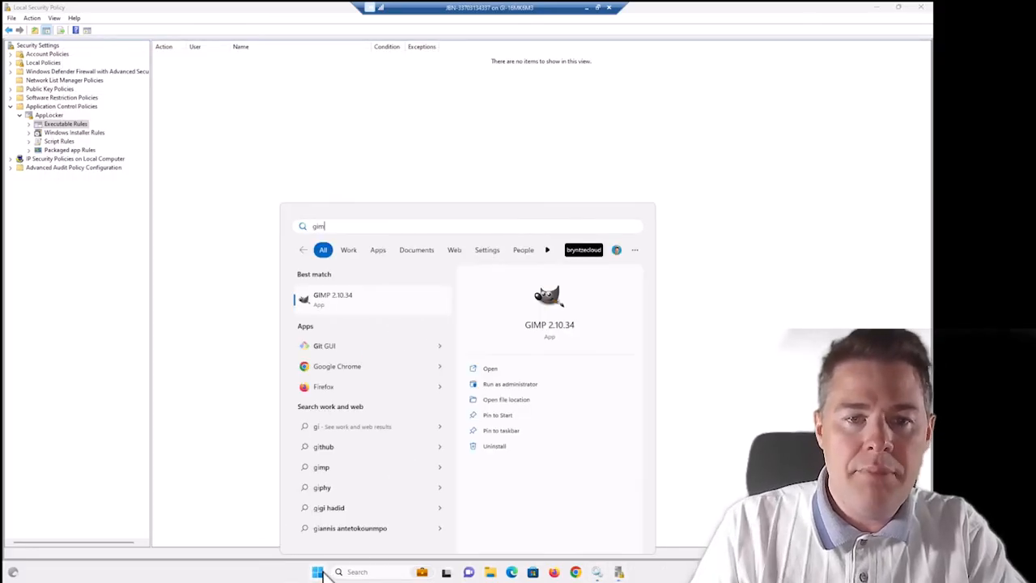
left_click(329, 304)
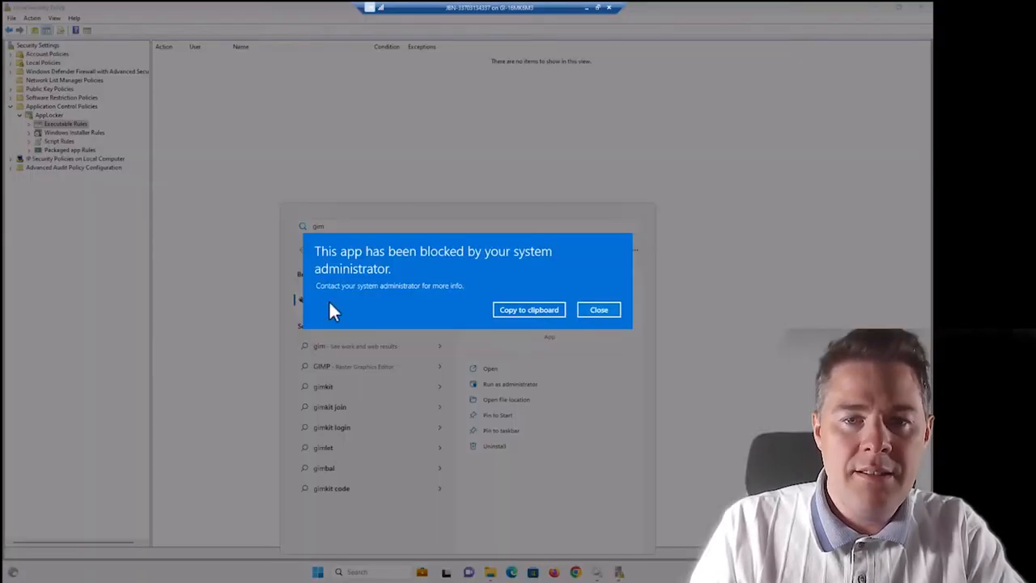
left_click(602, 312)
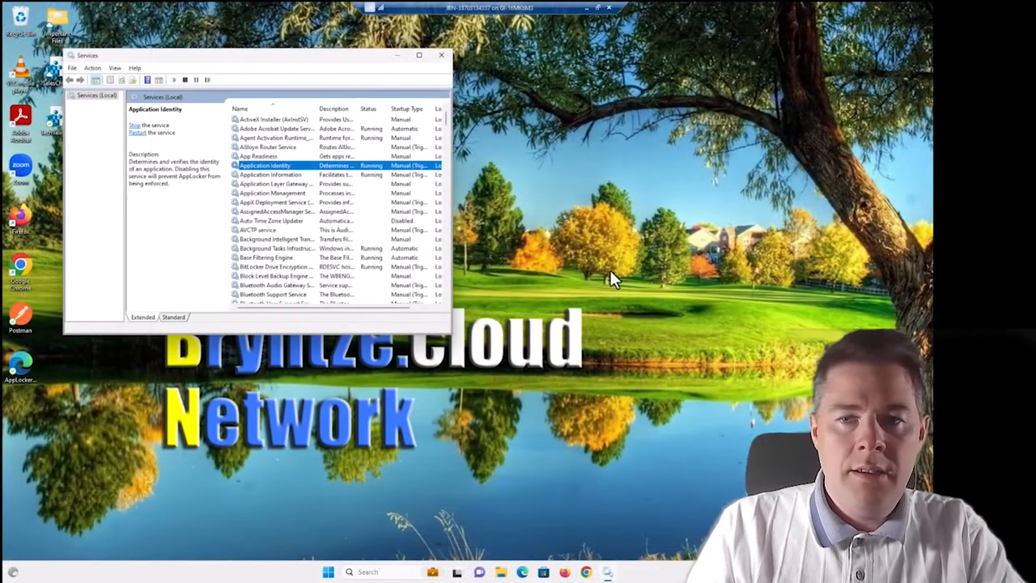
- Retest GIMP by launching it from the desktop session, and close both GIMP and the Services console
left_click(328, 573)
type("gimp")
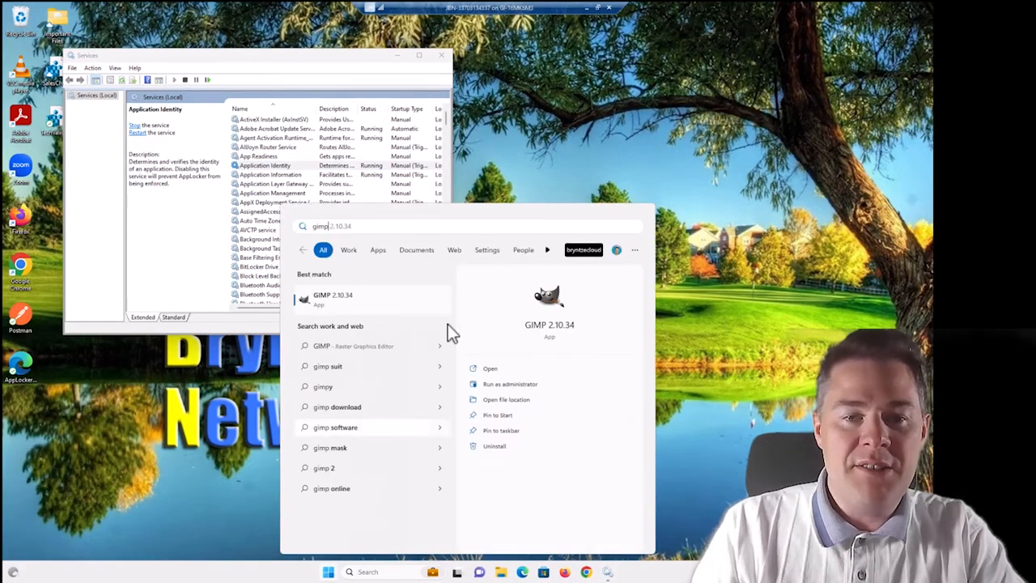
left_click(339, 307)
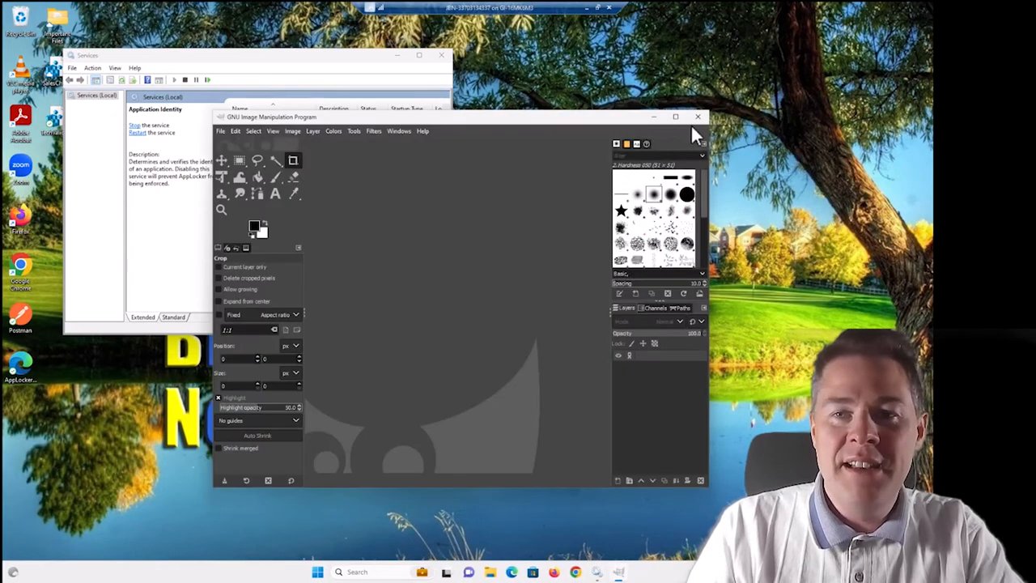
left_click(701, 120)
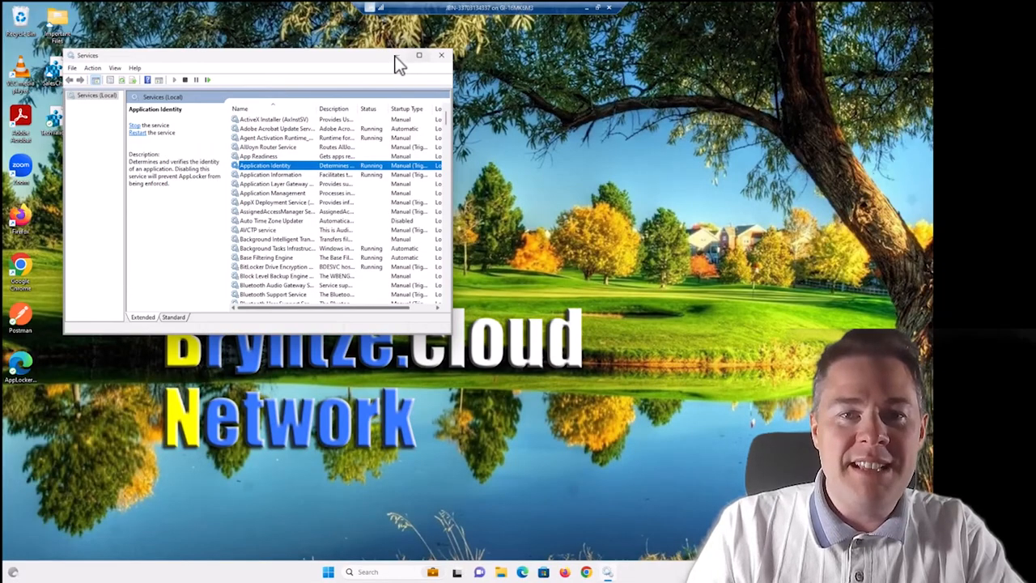
left_click(441, 57)
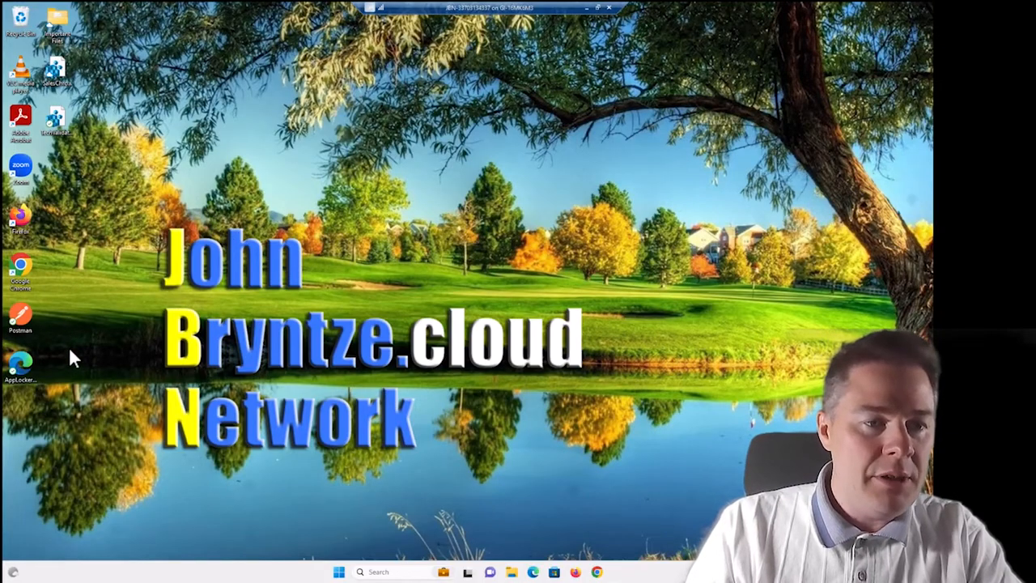
- Move the exported AppLocker XML file to an open area of the desktop and open it to examine the Exe rule collection's enforcement mode
left_click_drag(26, 364, 358, 225)
double_click(358, 225)
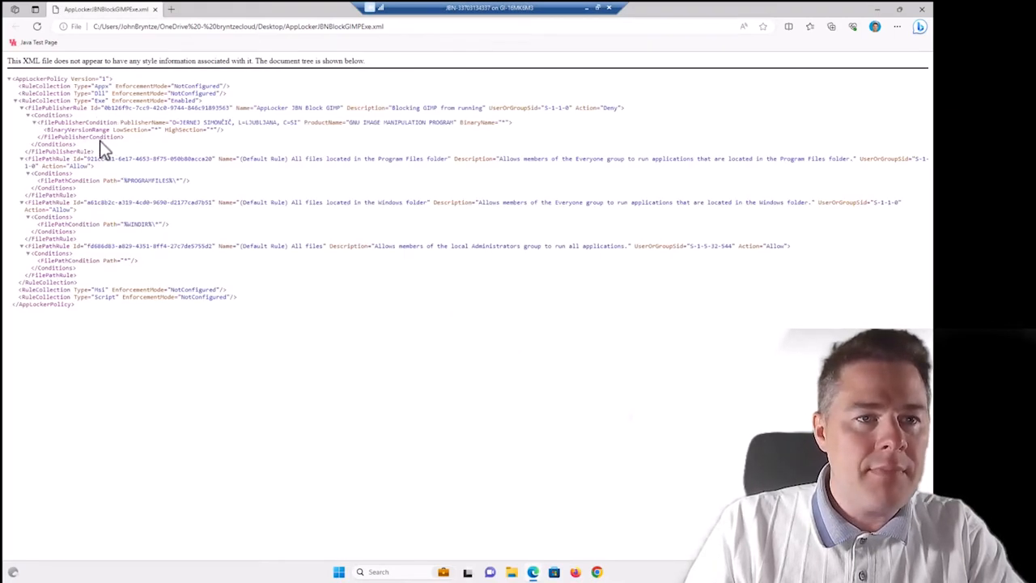
left_click(18, 102)
left_click(18, 101)
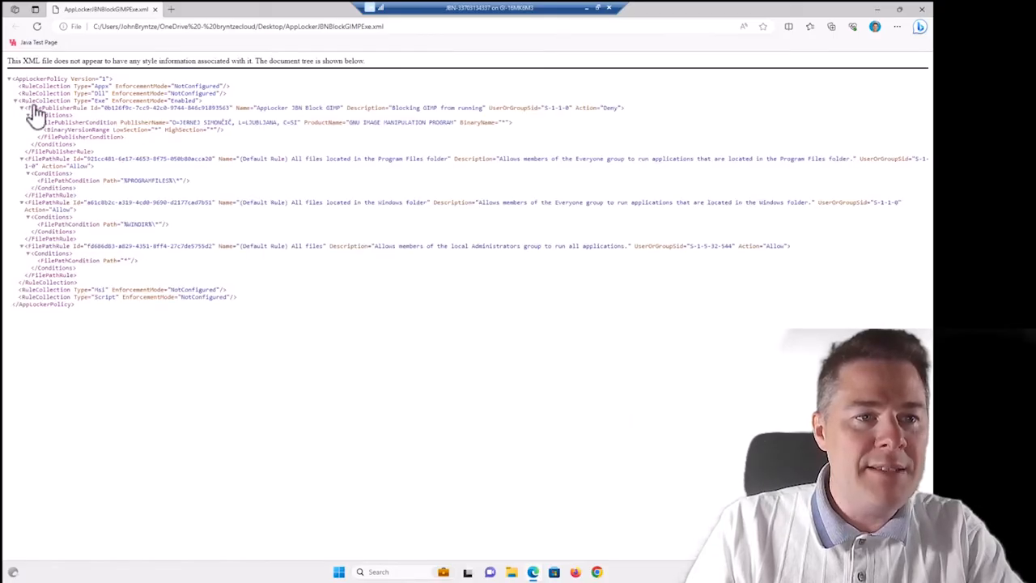
double_click(98, 102)
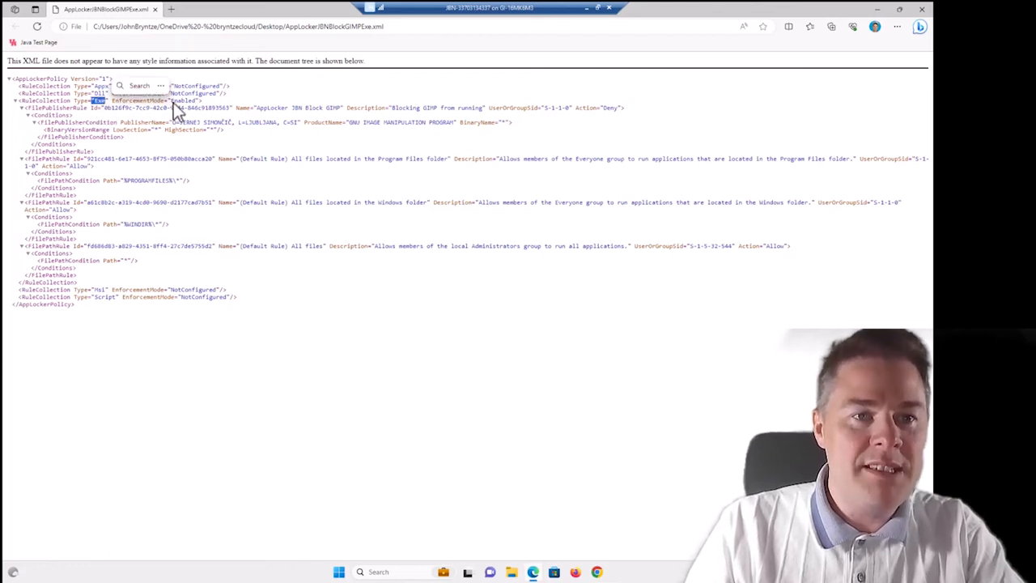
left_click(172, 109)
double_click(184, 101)
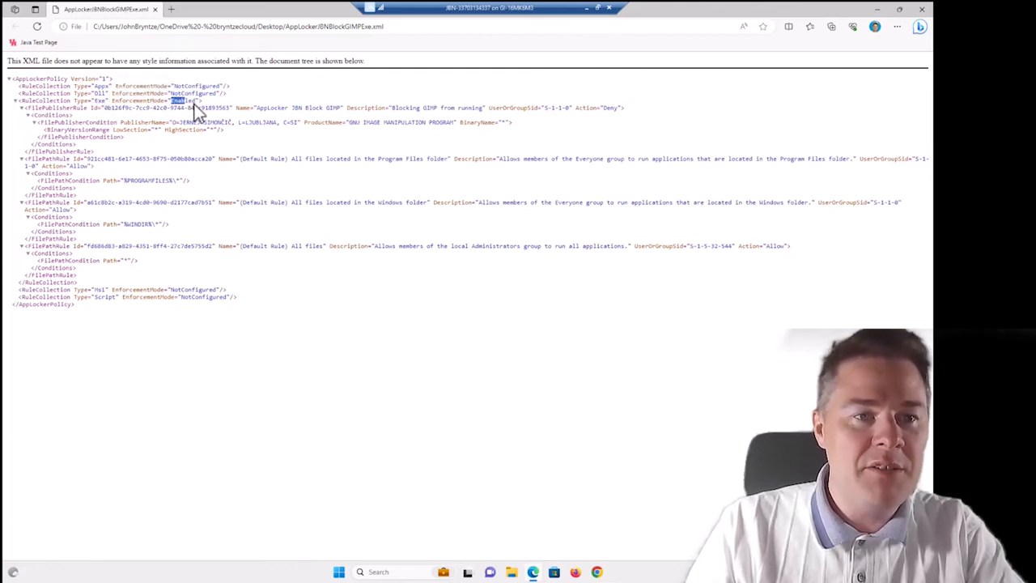
- Examine the GIMP deny rule's publisher, product and binary conditions and the default rules, and select the entire Exe RuleCollection block
left_click_drag(101, 111, 350, 110)
left_click(349, 111)
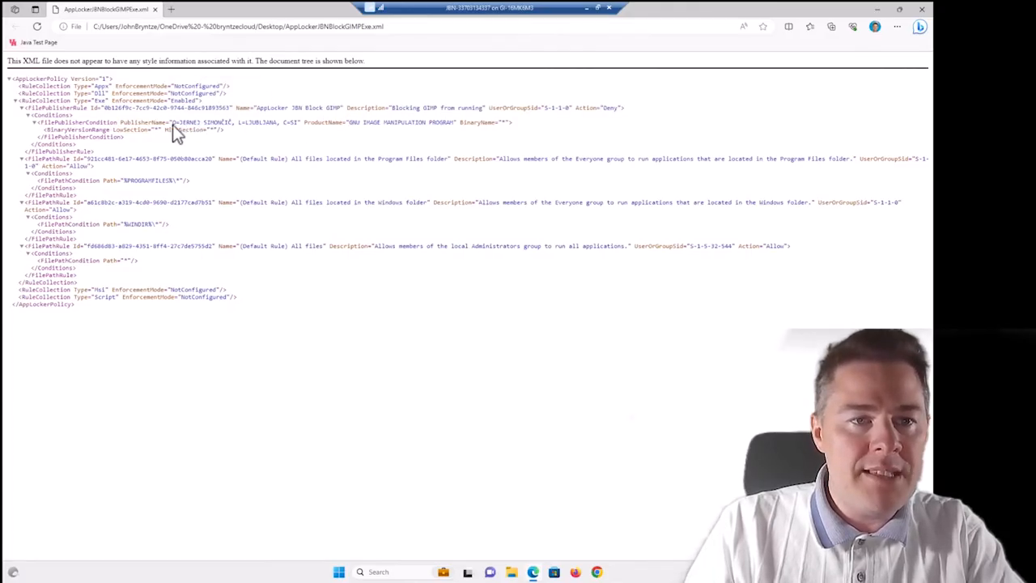
left_click_drag(169, 123, 387, 125)
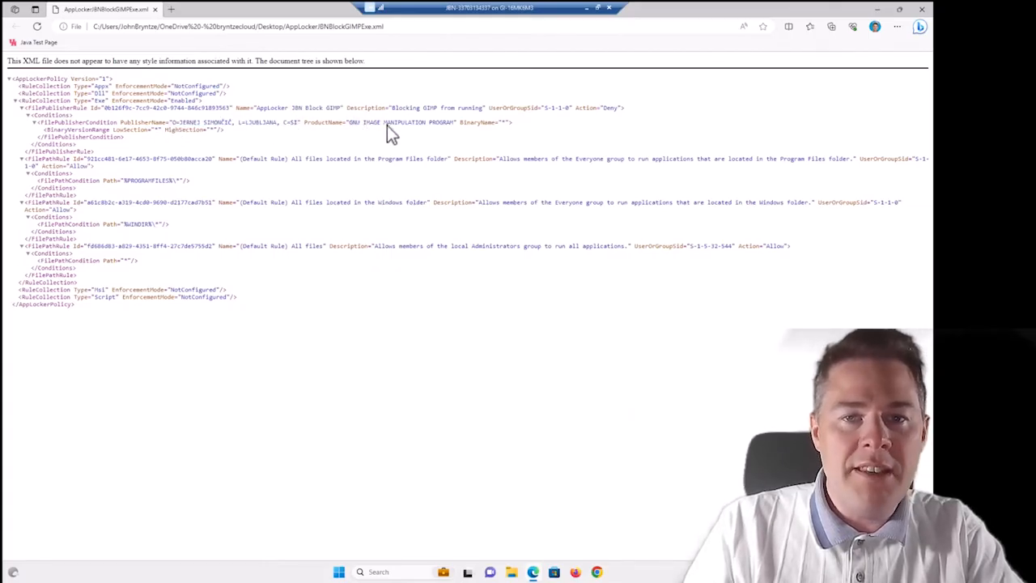
left_click_drag(501, 124, 514, 124)
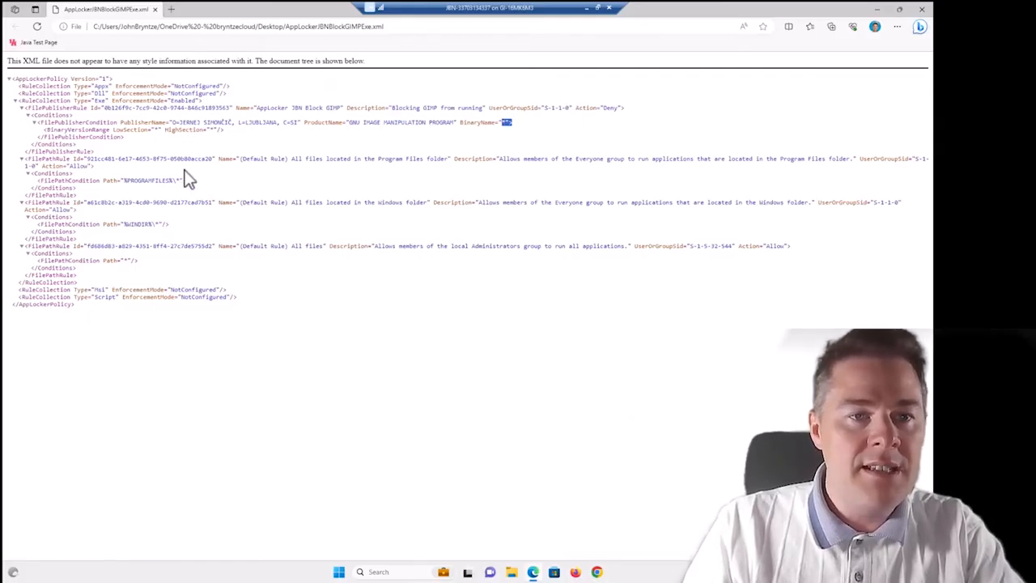
left_click_drag(59, 145, 207, 264)
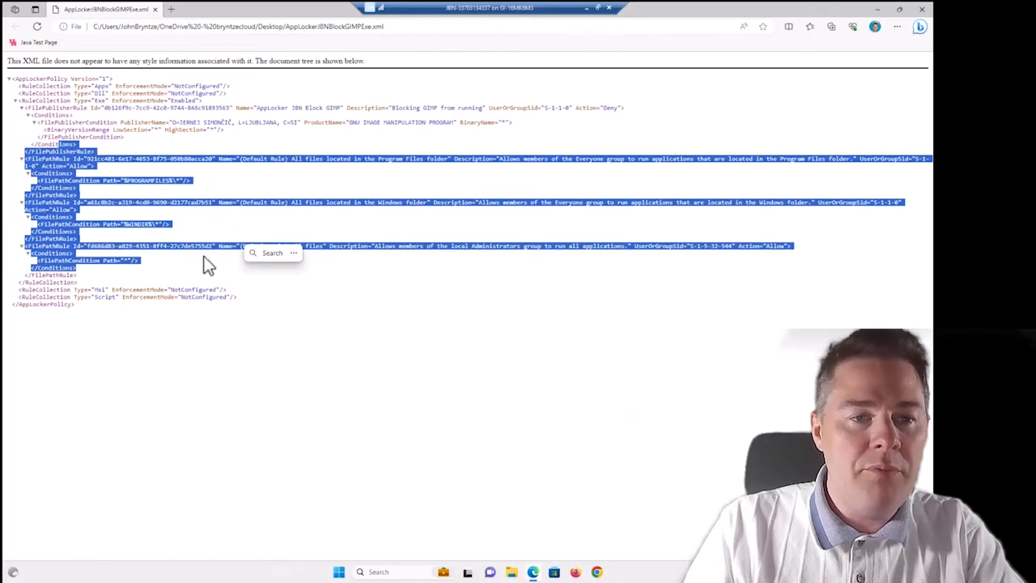
left_click(94, 298)
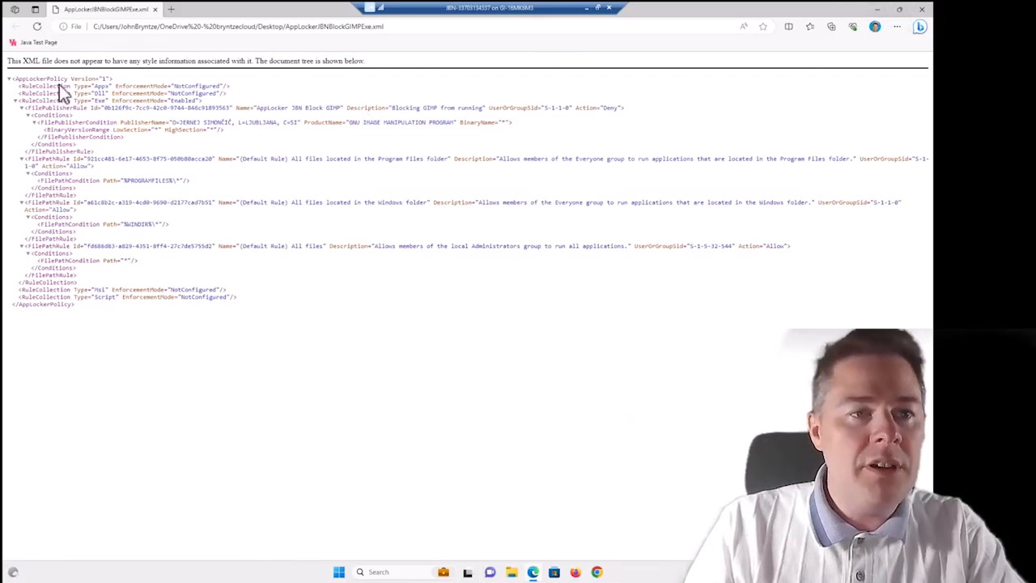
left_click_drag(22, 102, 82, 286)
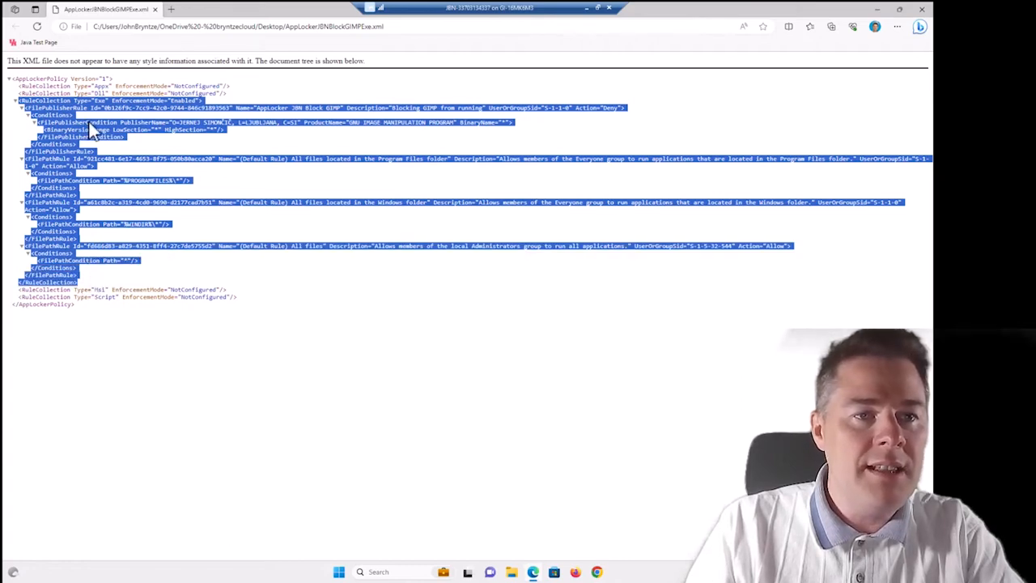
- Open the Microsoft Intune admin center in a new browser tab using the address aka.ms/in
left_click(881, 10)
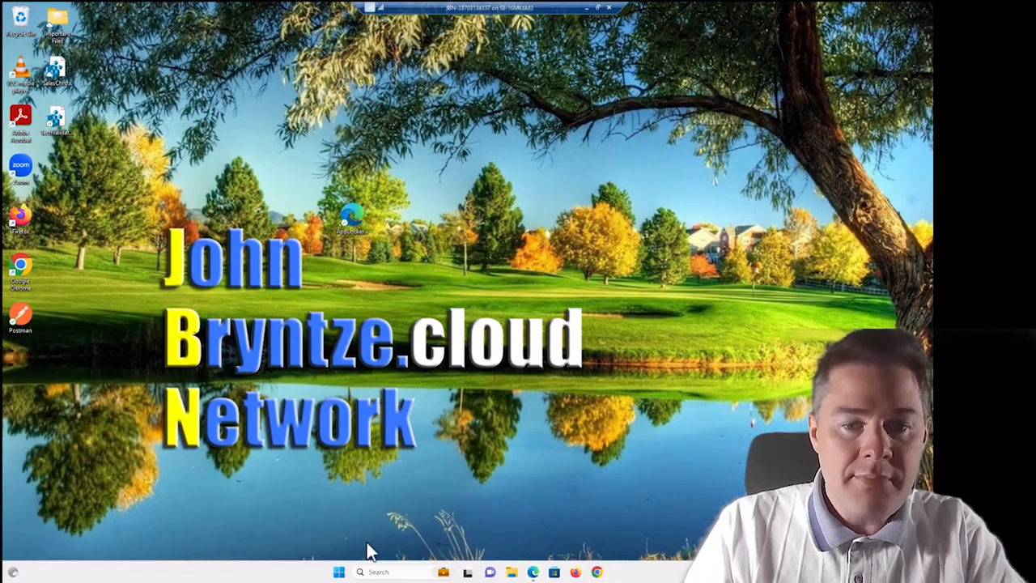
left_click(532, 573)
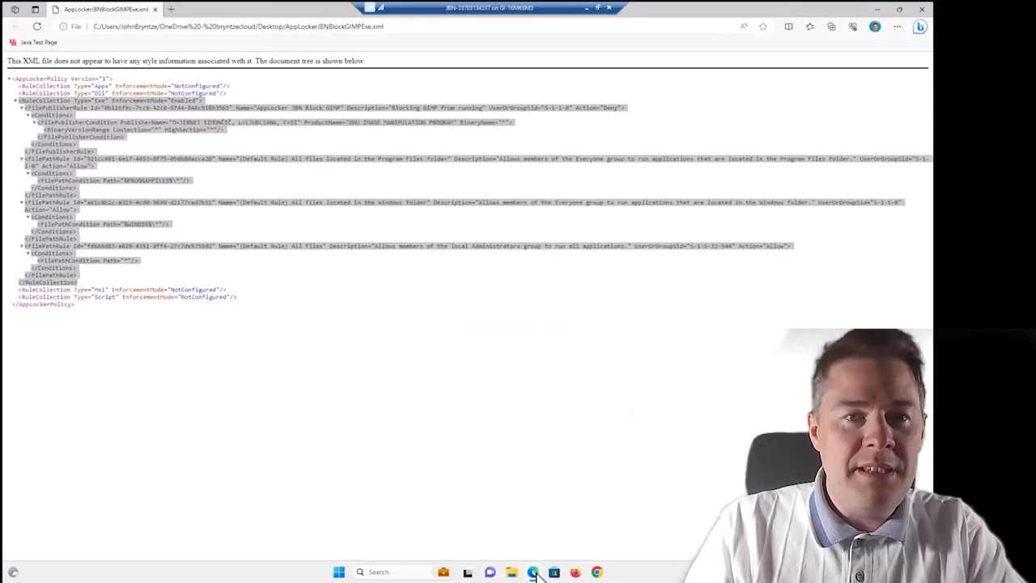
left_click(171, 9)
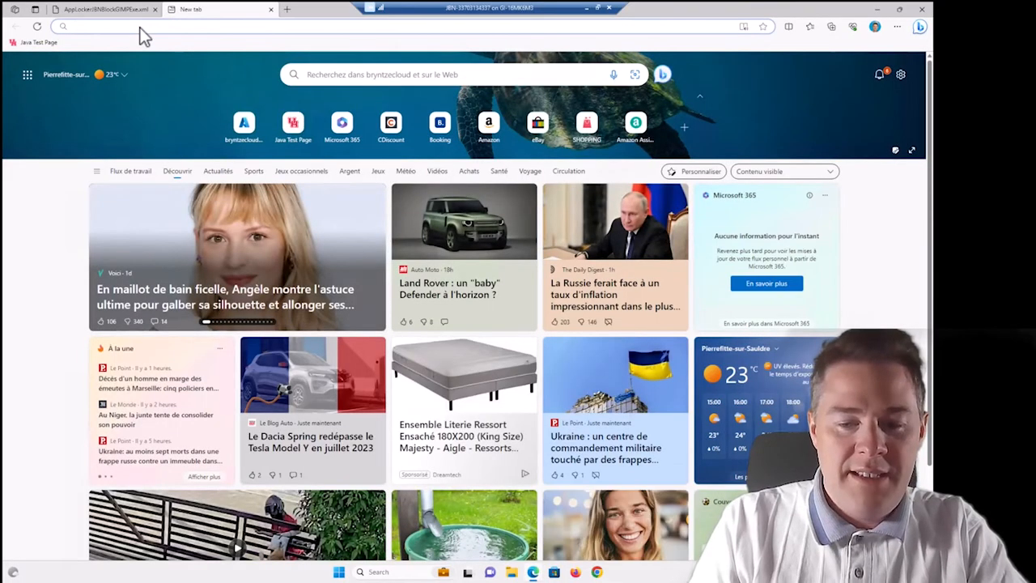
left_click(139, 29)
type("aka")
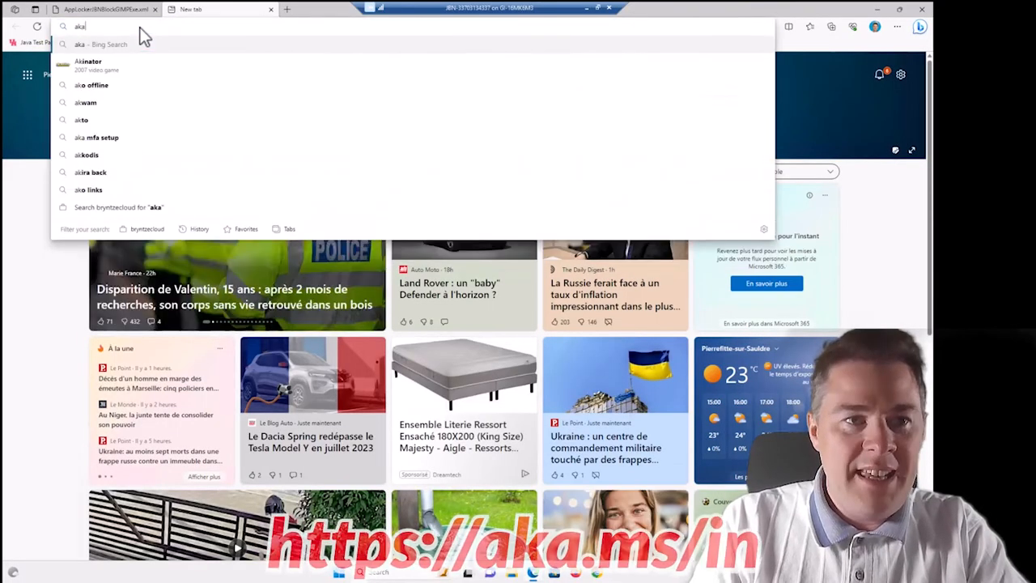
type(".ms/in")
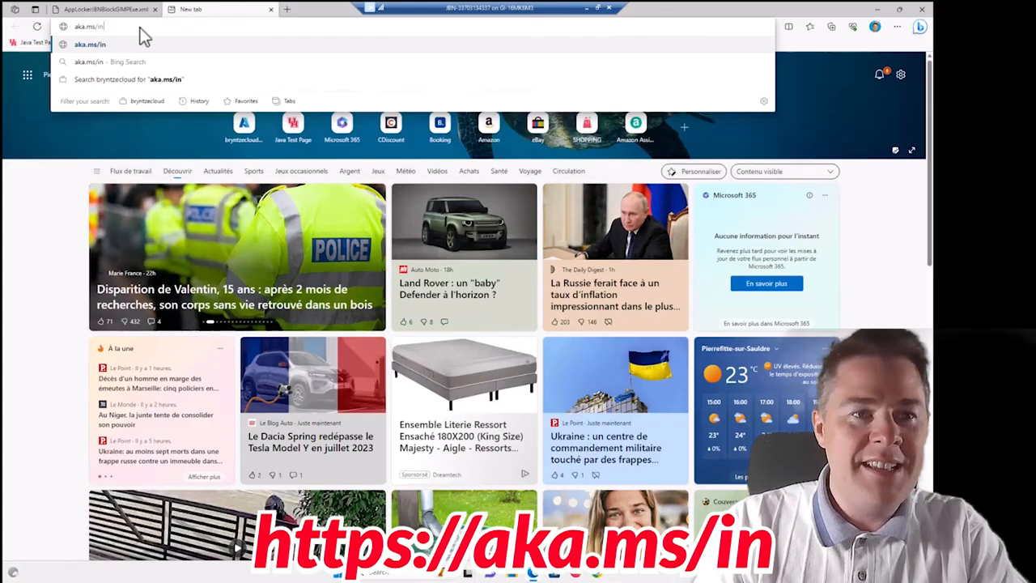
key("Return")
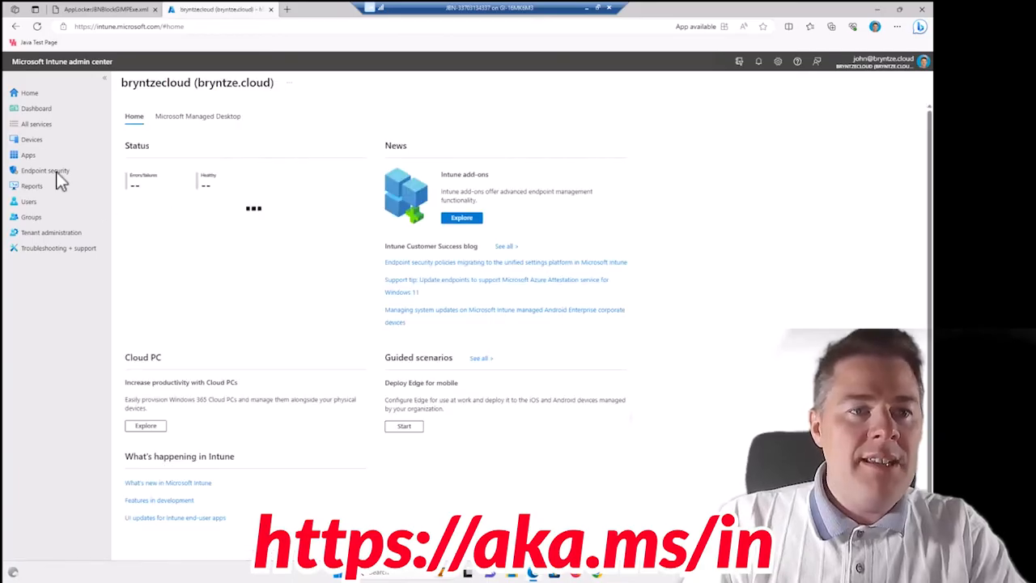
- Go to the configuration profiles for Windows devices in Intune
left_click(32, 140)
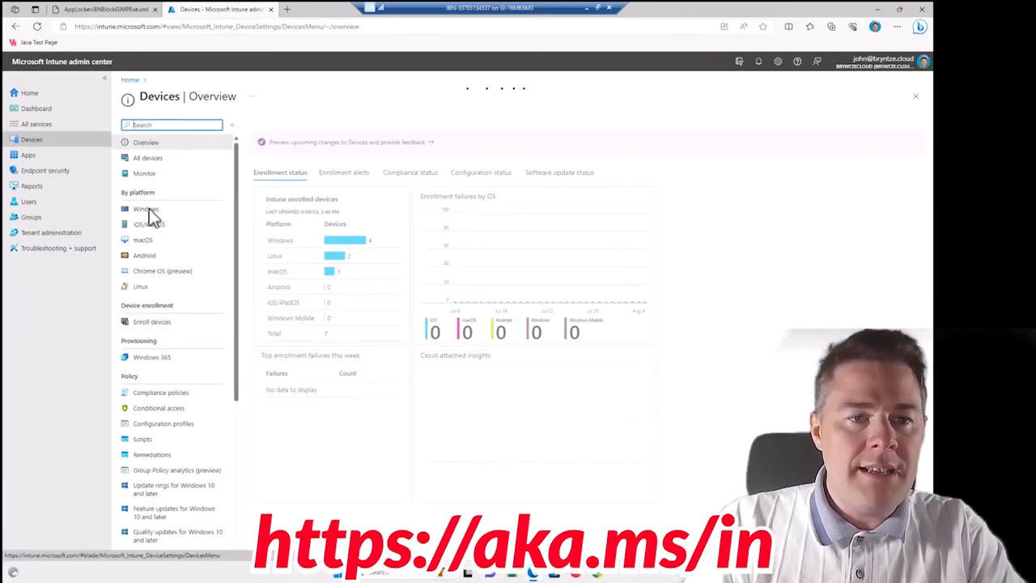
left_click(147, 209)
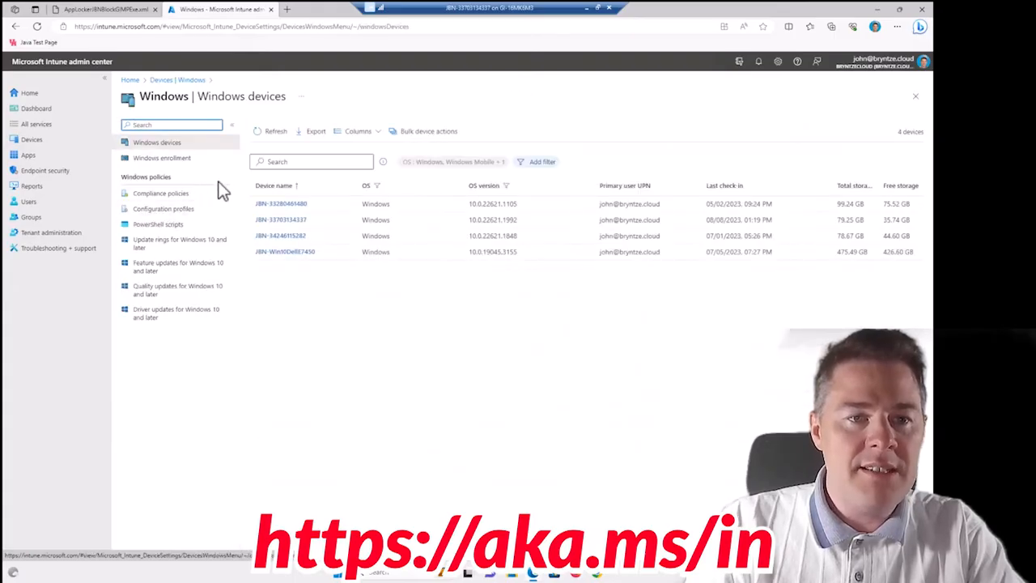
left_click(157, 212)
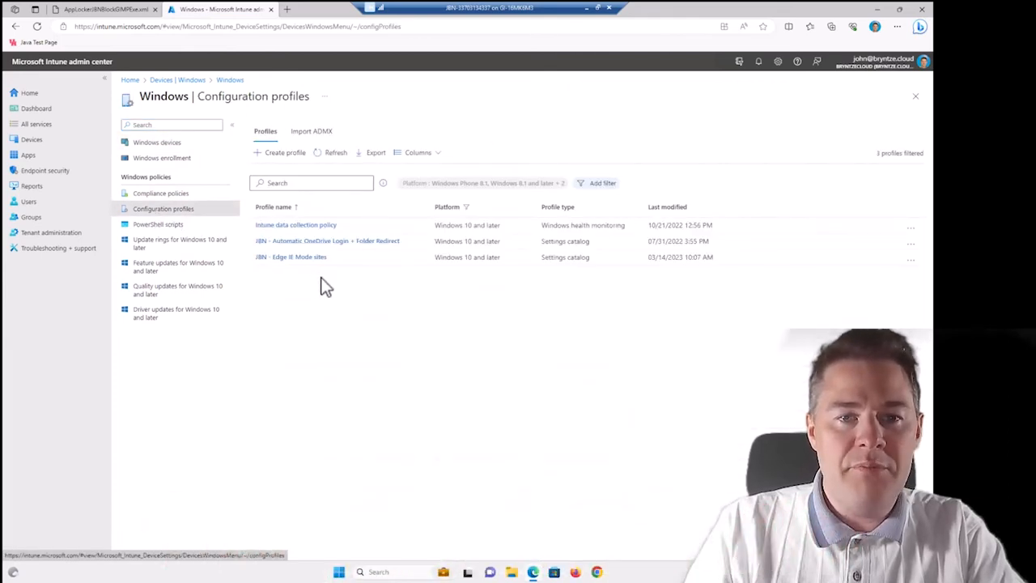
- Create a configuration profile for Windows 10 and later using the Custom template
left_click(279, 152)
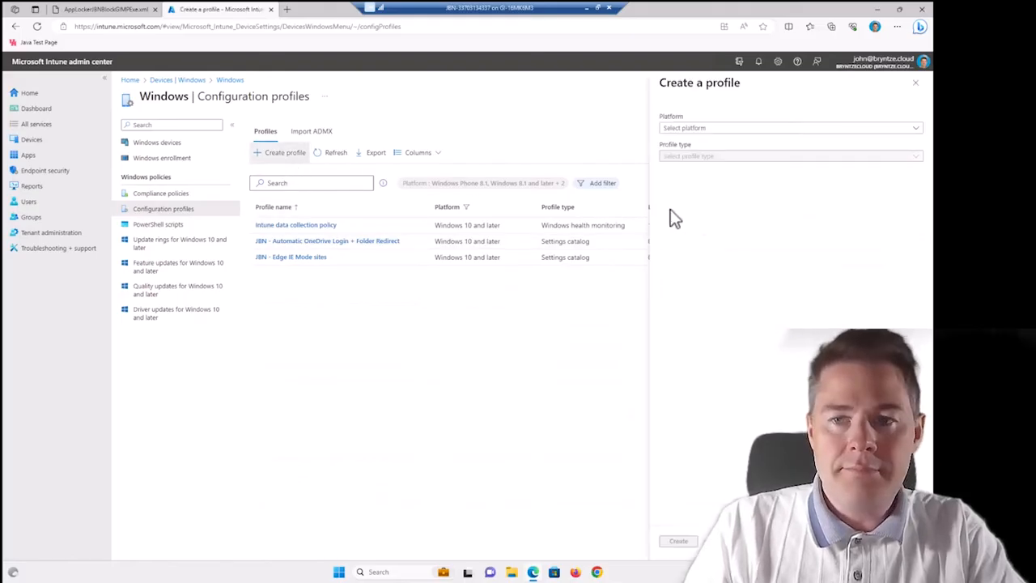
left_click(690, 128)
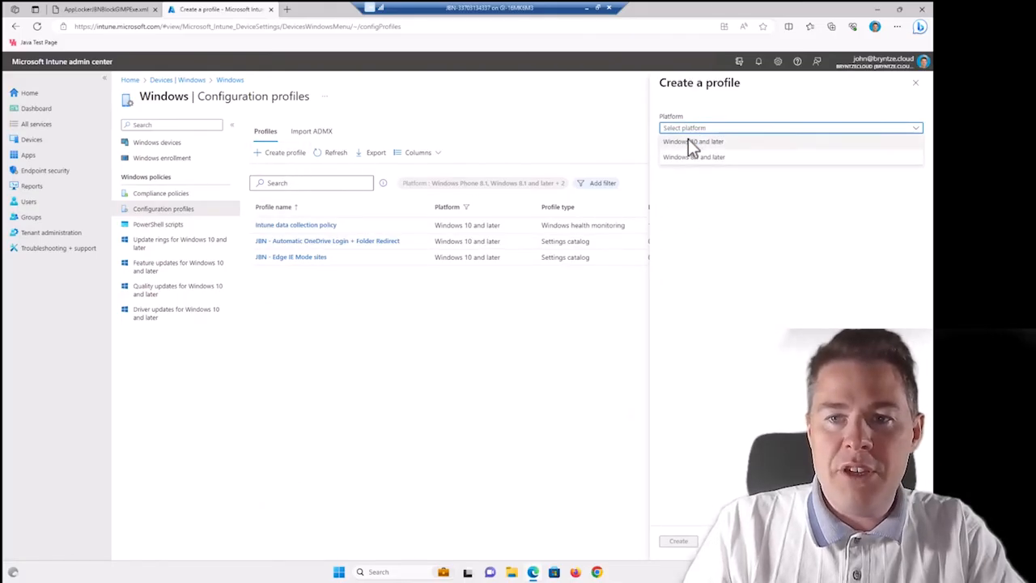
left_click(687, 143)
left_click(685, 155)
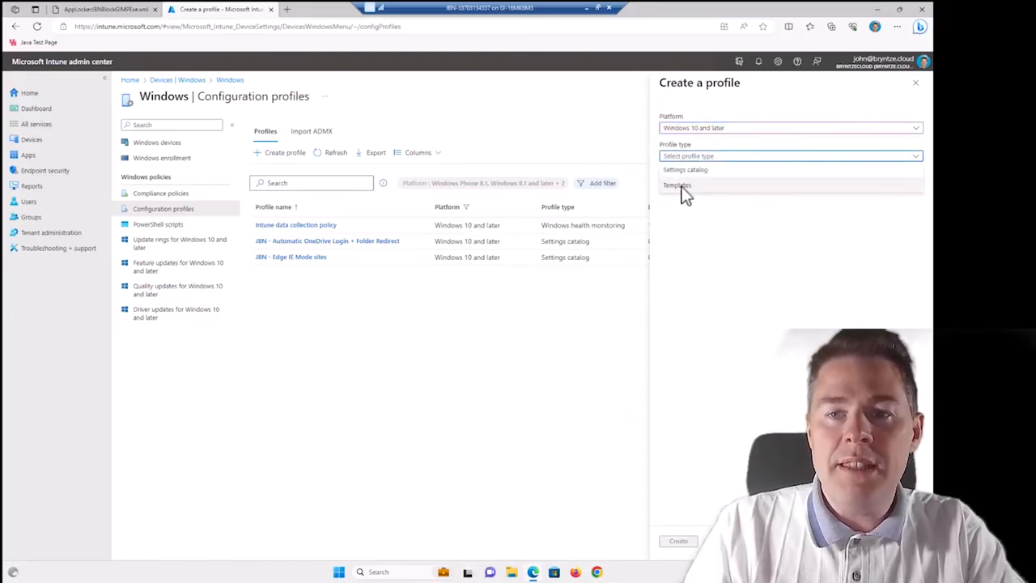
left_click(681, 187)
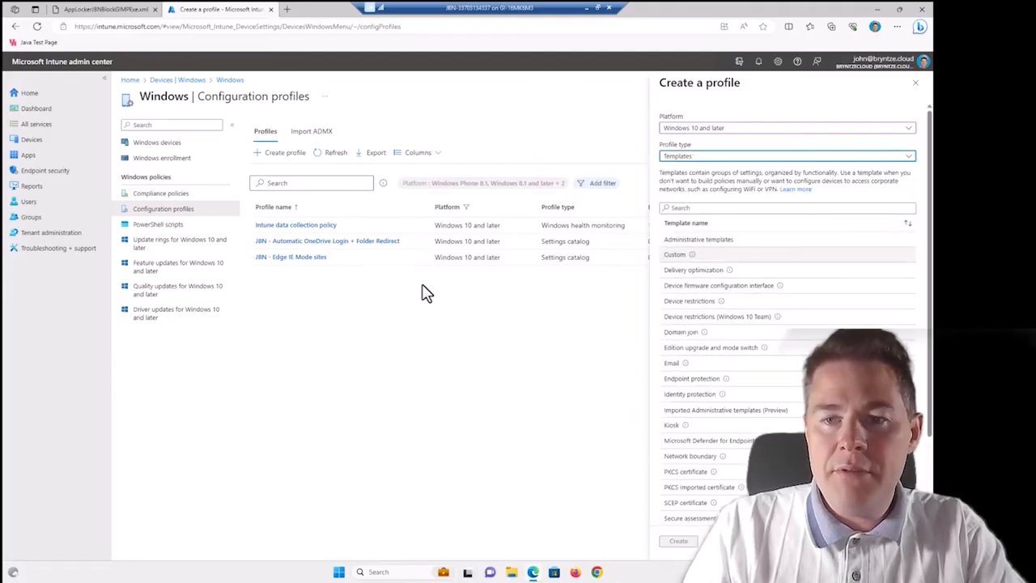
left_click(678, 255)
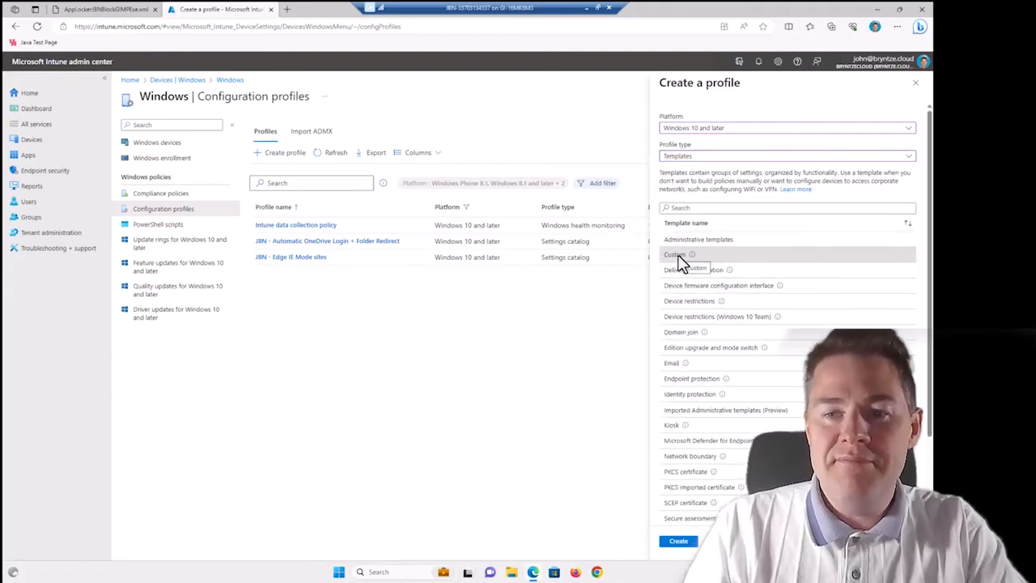
left_click(680, 543)
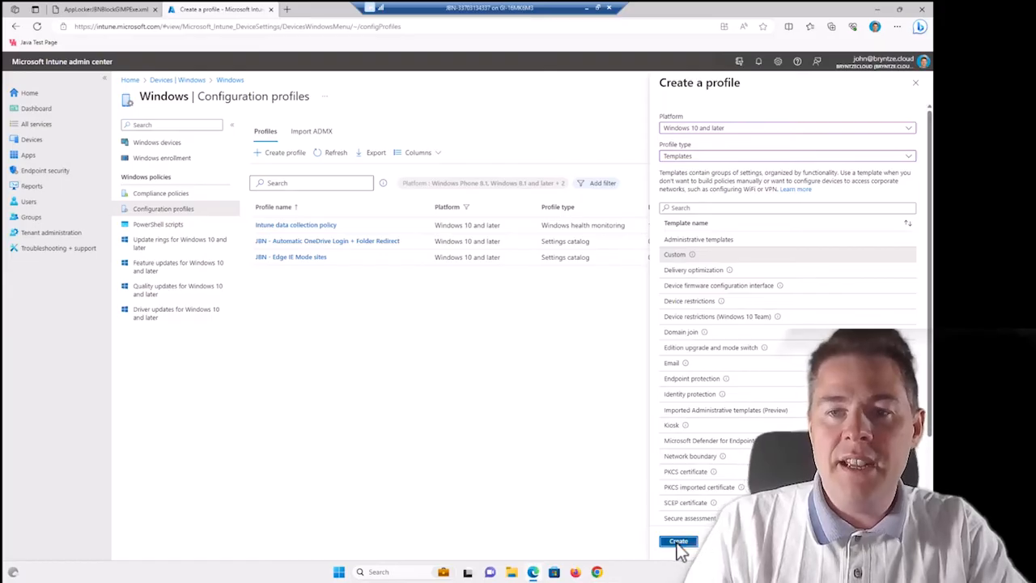
- Name the profile "AppLocker - JBN Block GIMP Exe", describe it as "Blocking GIMP exe from running", and continue to the configuration settings
left_click(266, 157)
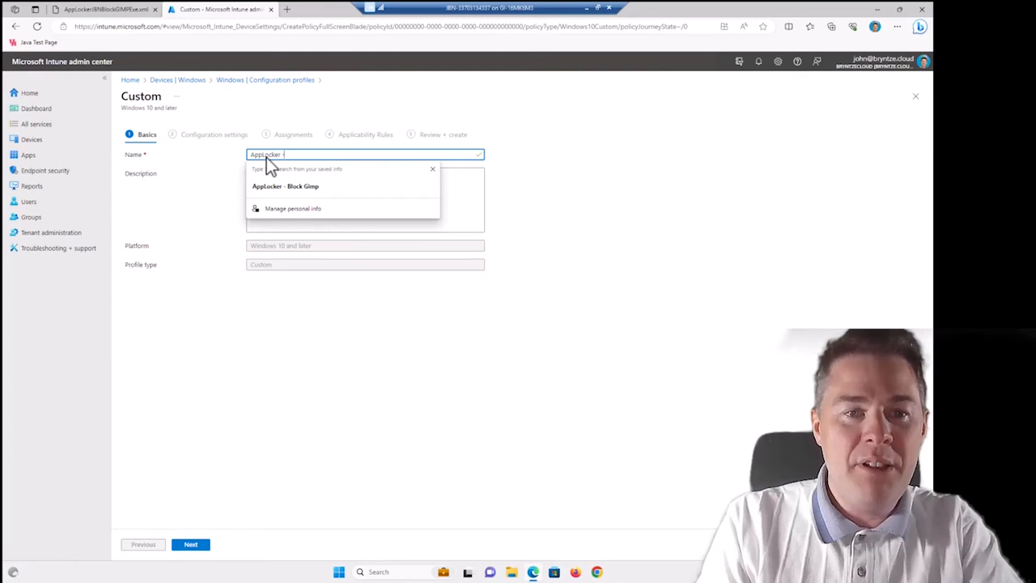
type("AppLocker - JBN Block ")
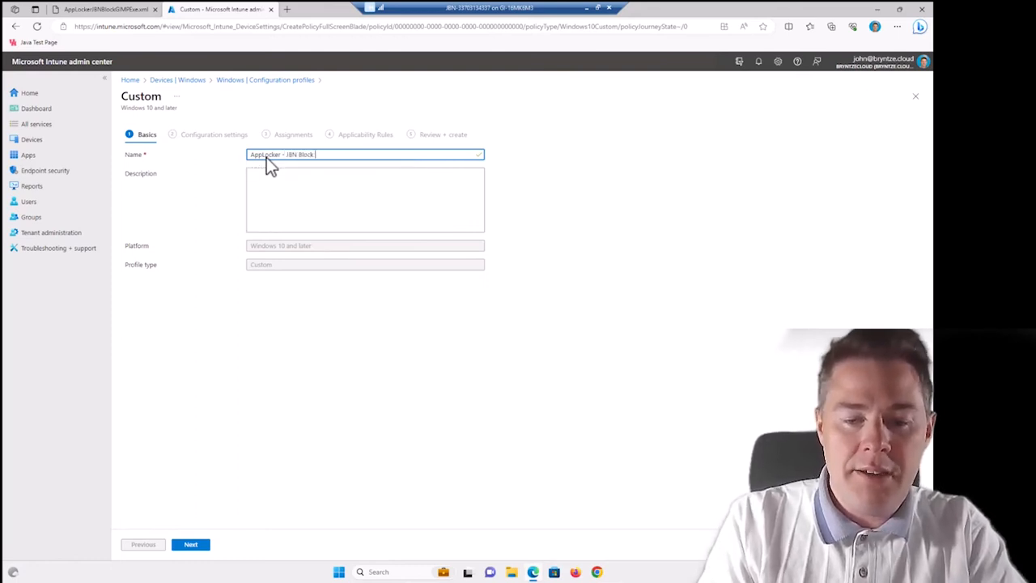
type("GIMP Exe")
key("Tab")
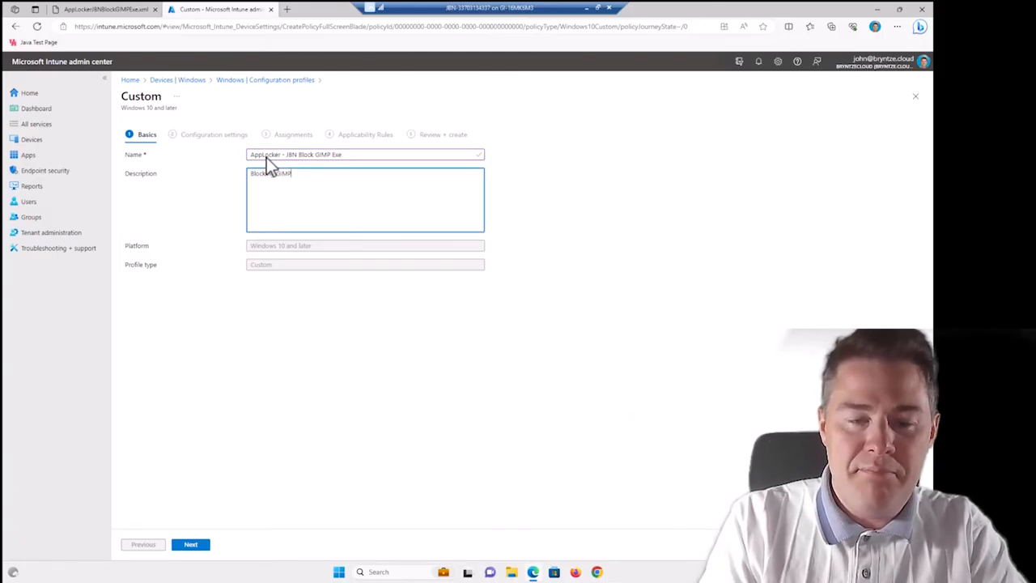
type("Block GIMP exe from runnin")
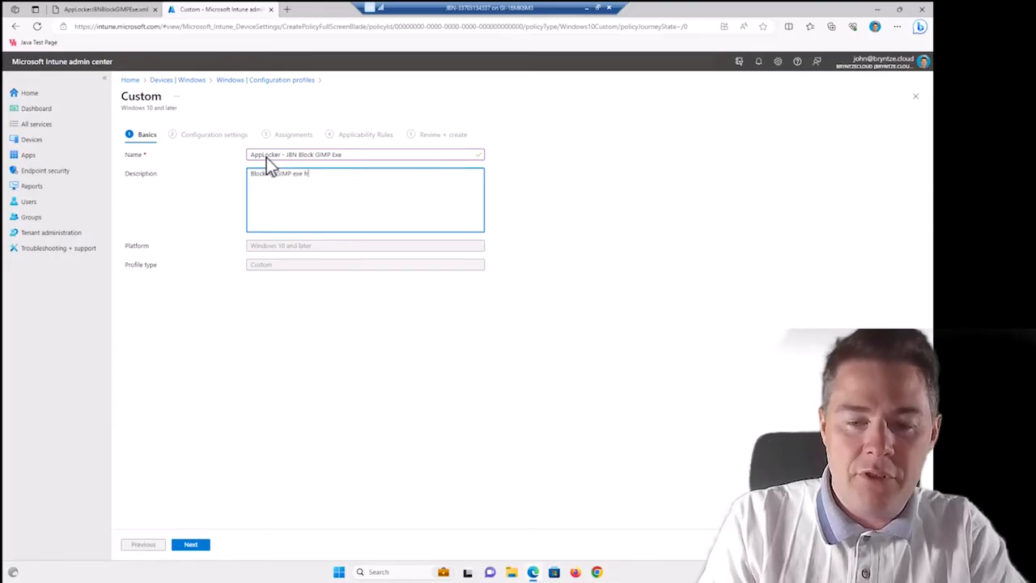
type("g")
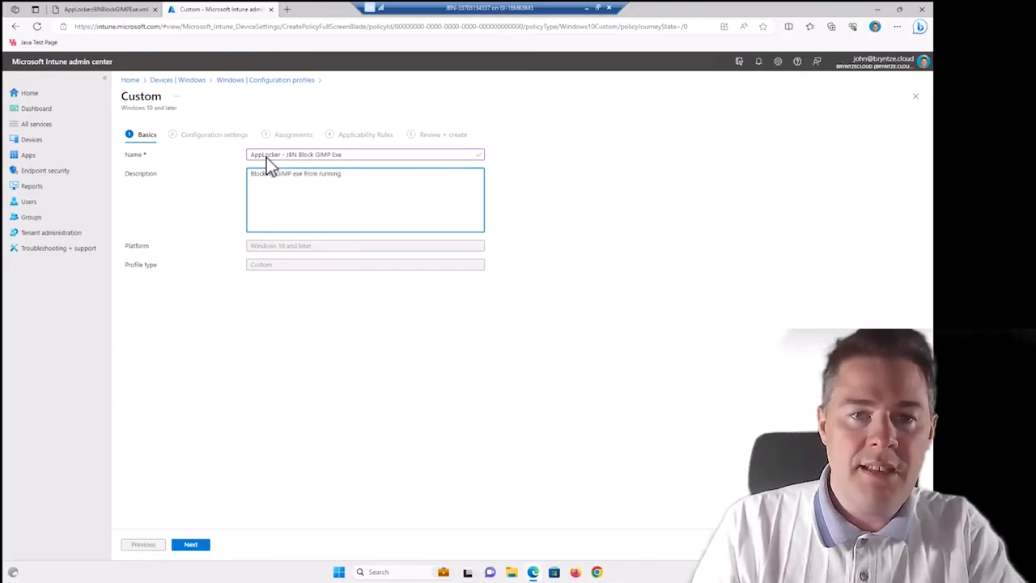
left_click(191, 545)
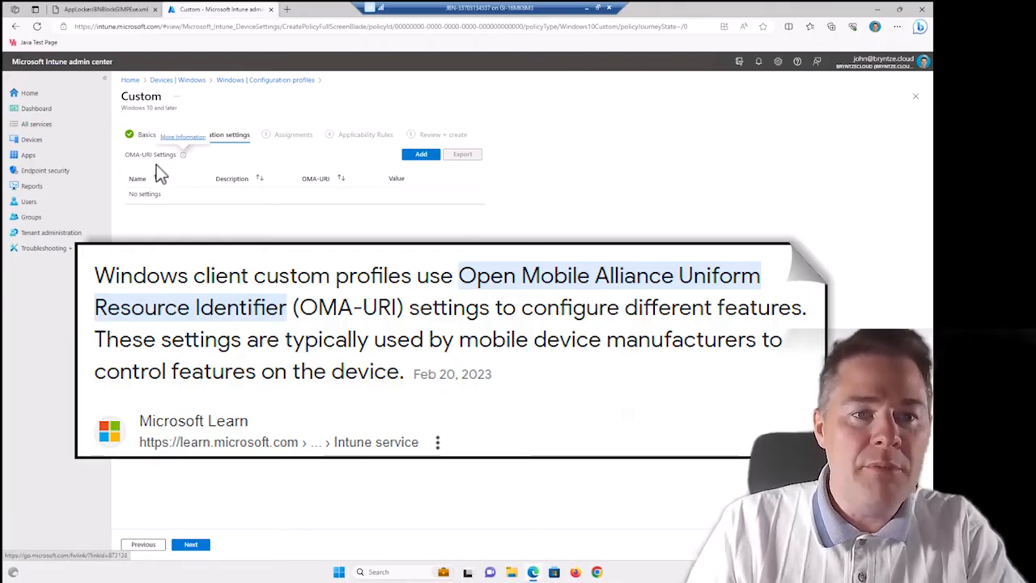
- Add an OMA-URI setting named "AppLocker Block GIMP" with the description "Blocking GIMP with AppLocker"
left_click(420, 161)
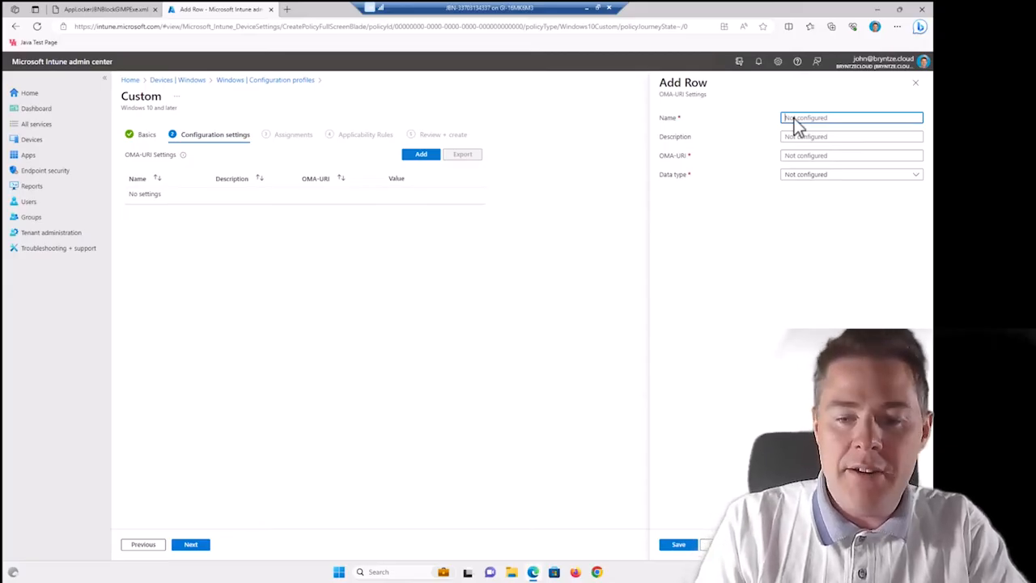
type("AppLocker")
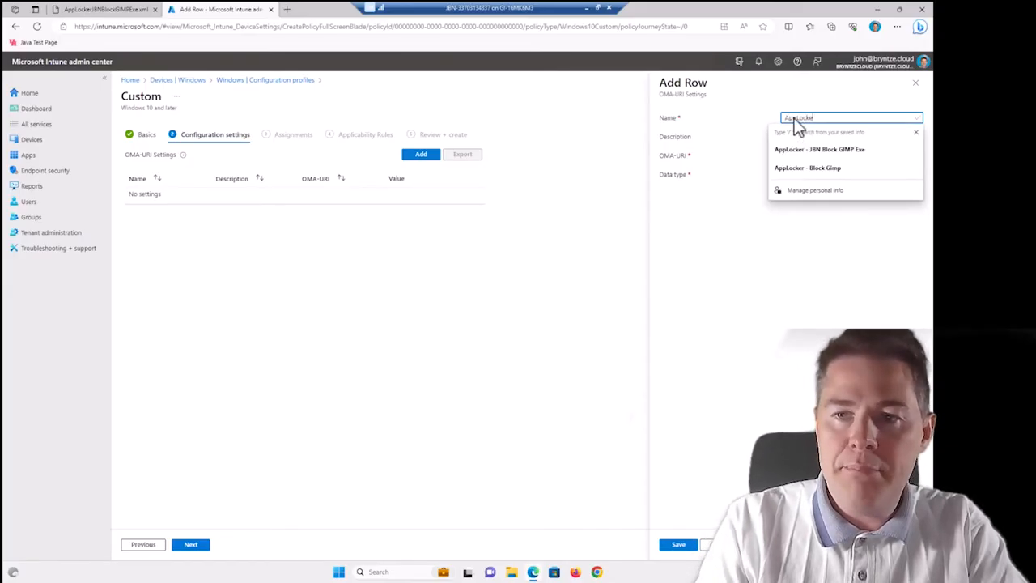
type(" Block GIMP")
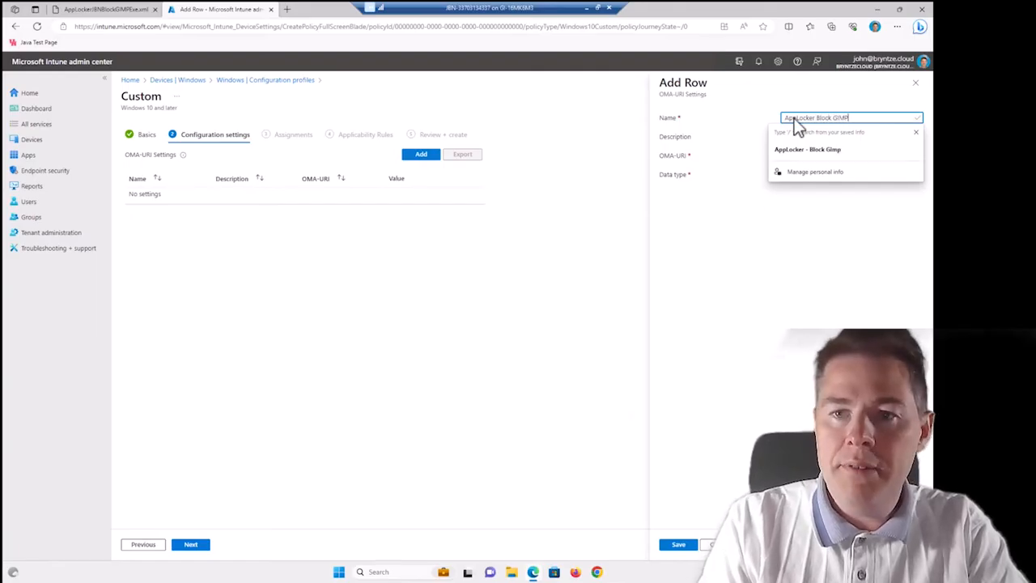
key("Tab")
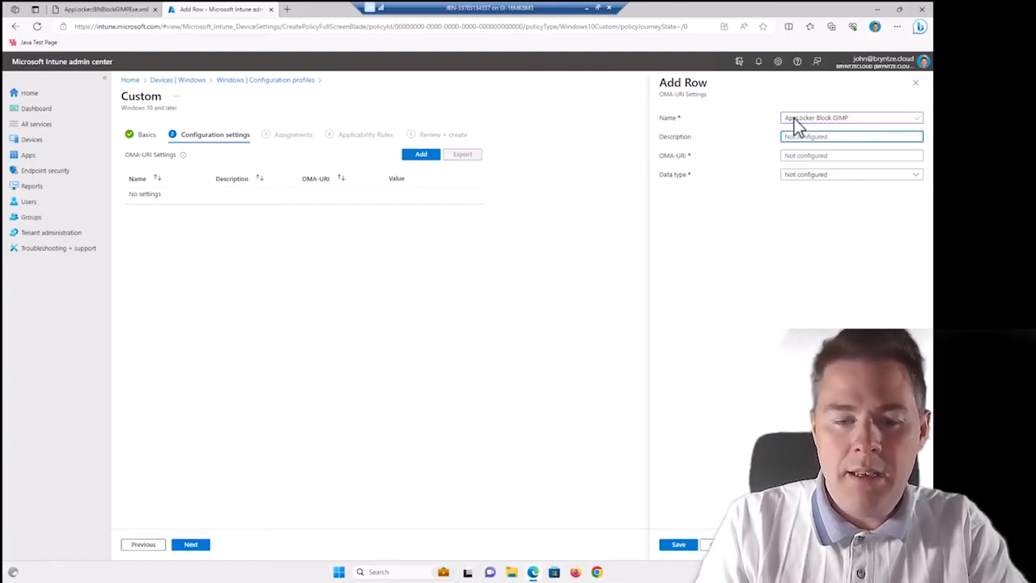
type("Blocking GIM")
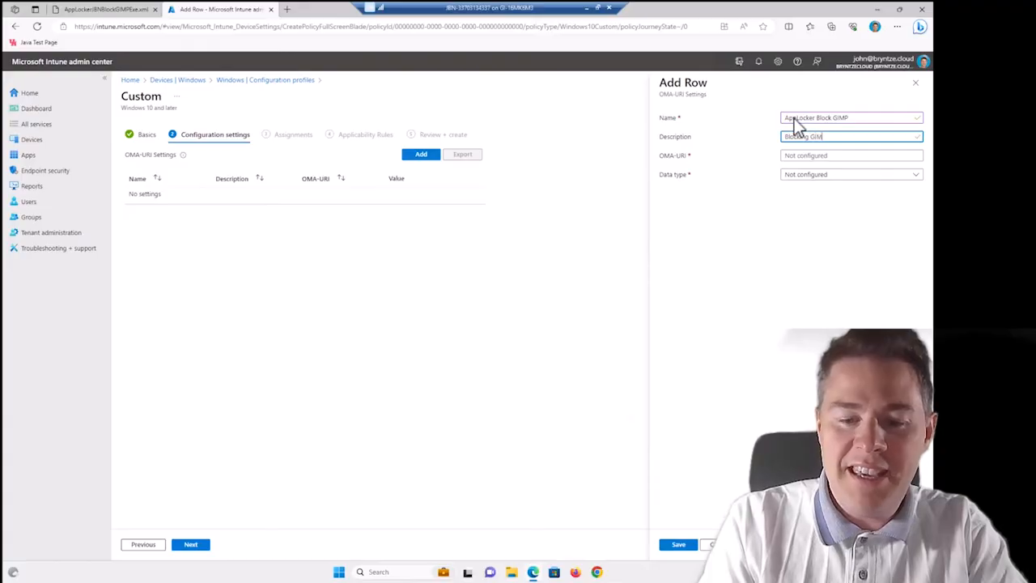
type("P with AppLocker")
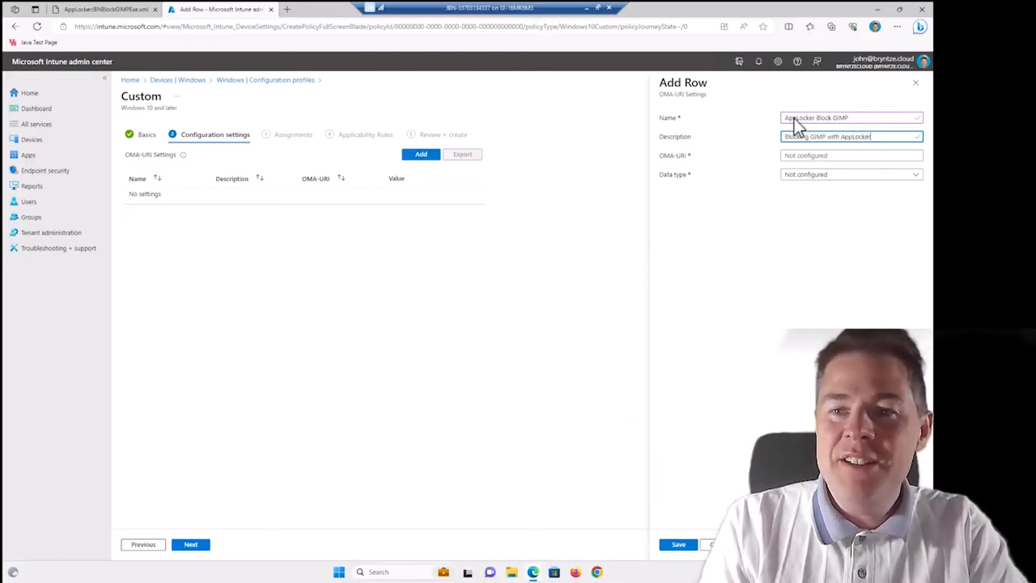
key("Tab")
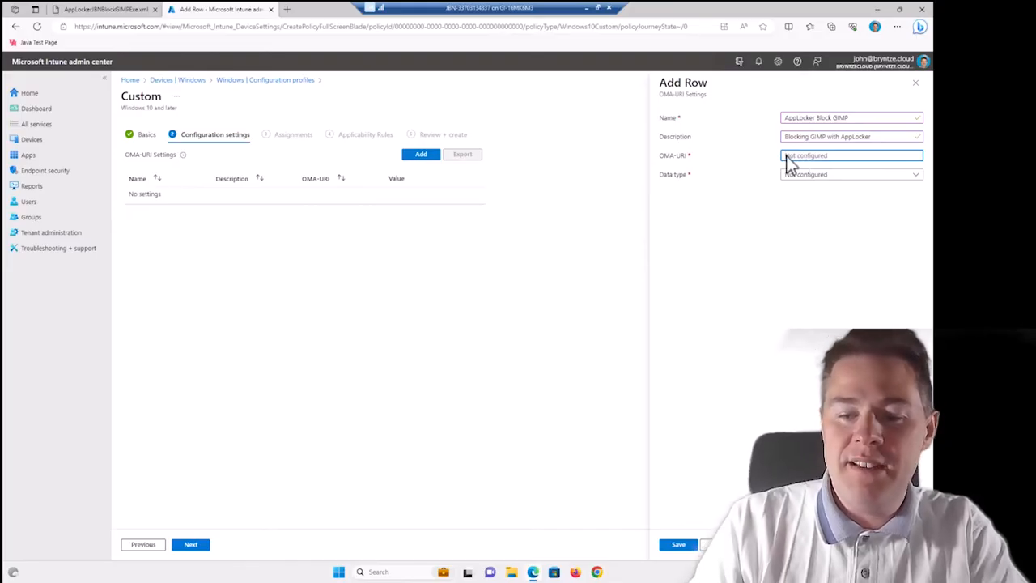
- Set the setting's OMA-URI to ./Vendor/MSFT/AppLocker/ApplicationLaunchRestriction/apps/EXE/Policy
type("./Vendor/")
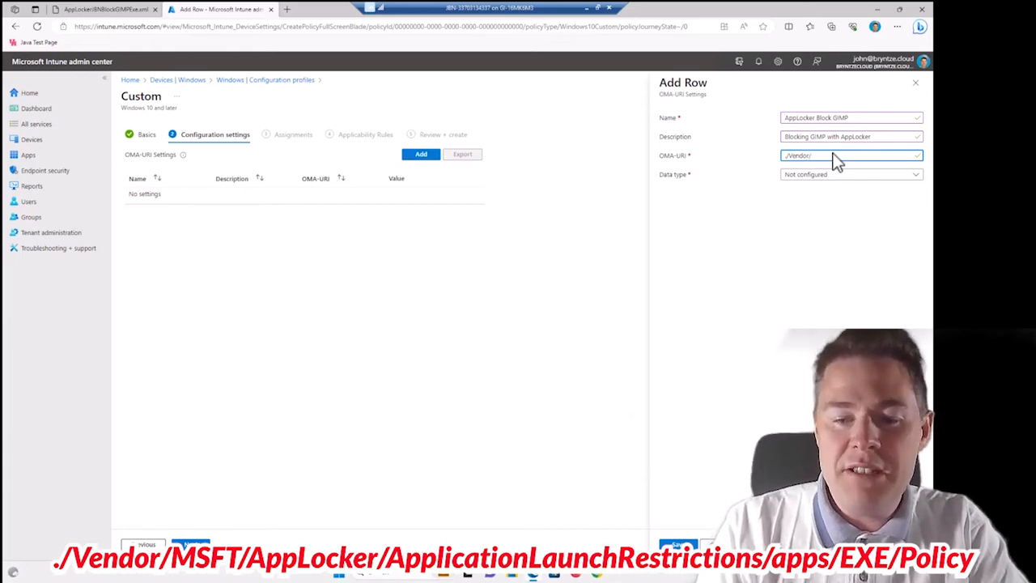
type("MSFT")
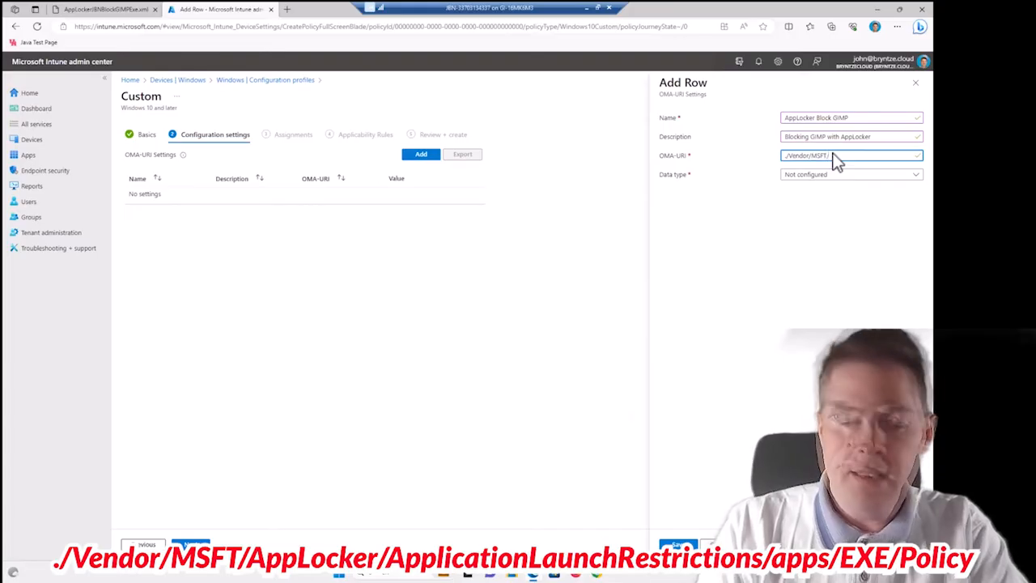
type("/AppLocker")
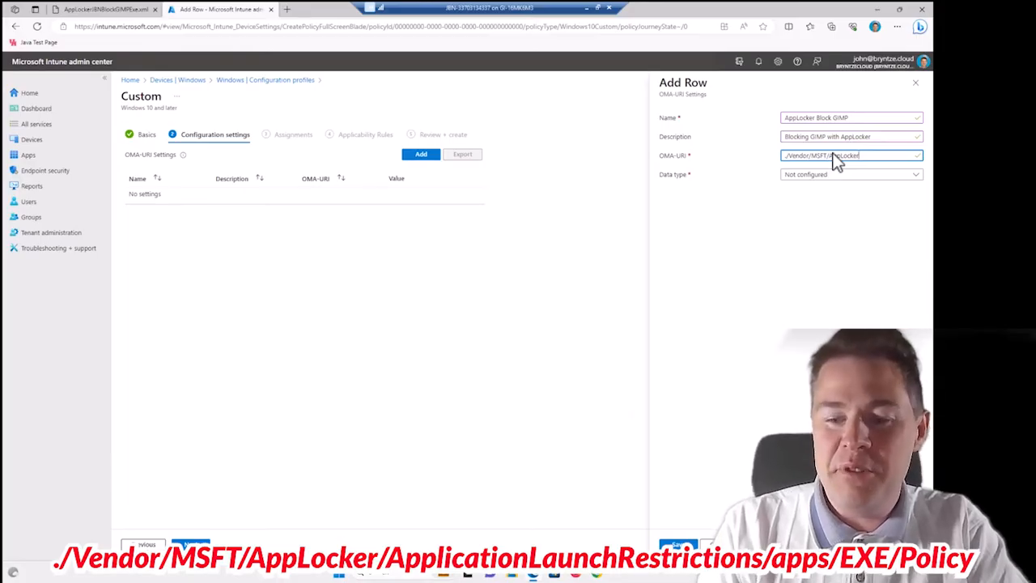
type("/Application")
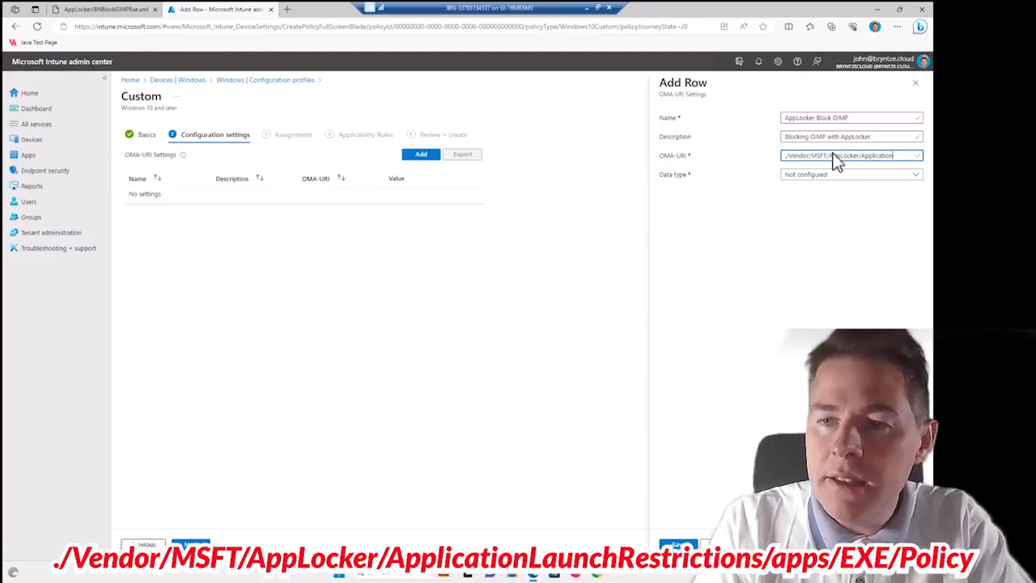
type("LaunchRe")
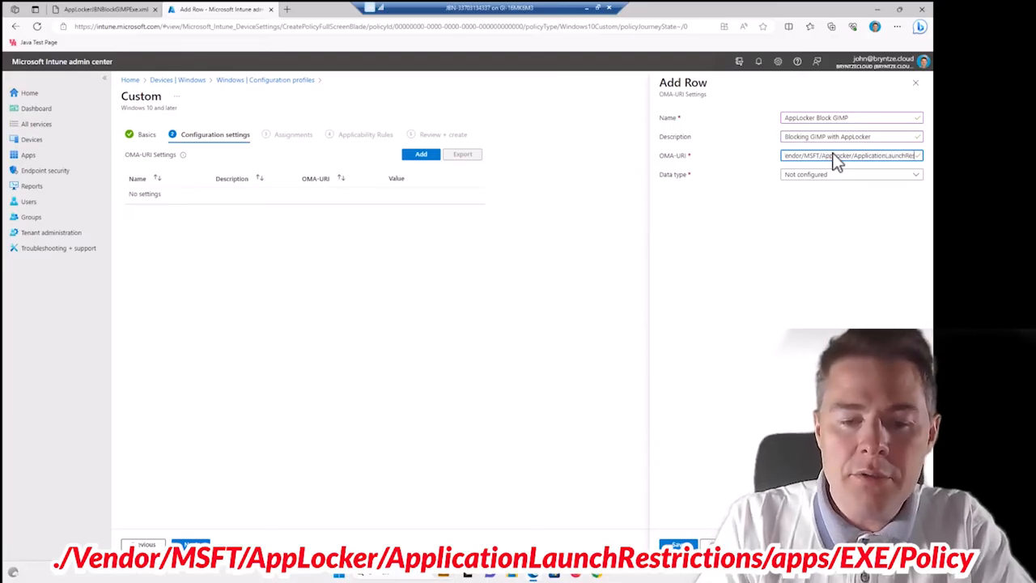
type("striction")
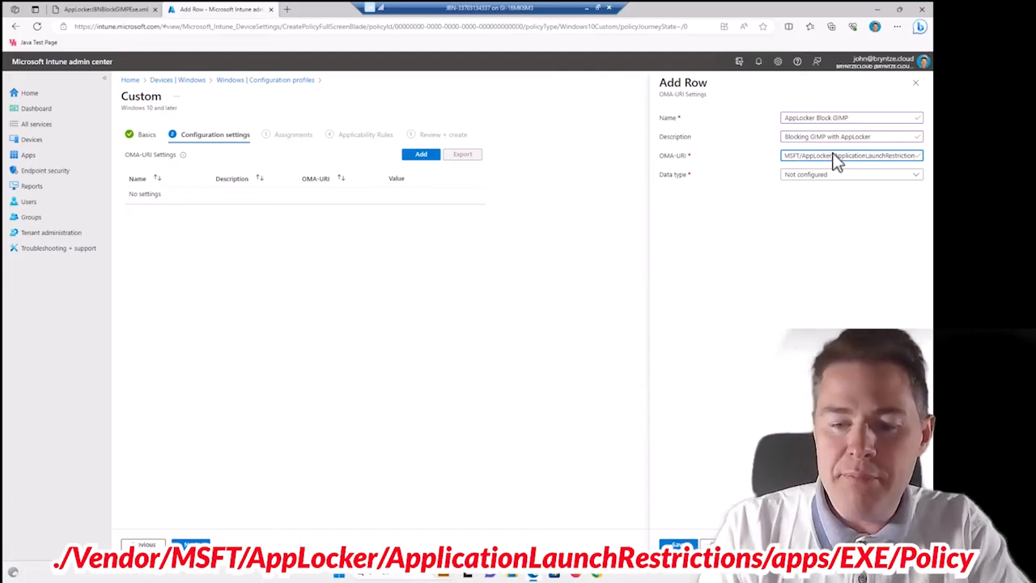
type("s")
type("apps")
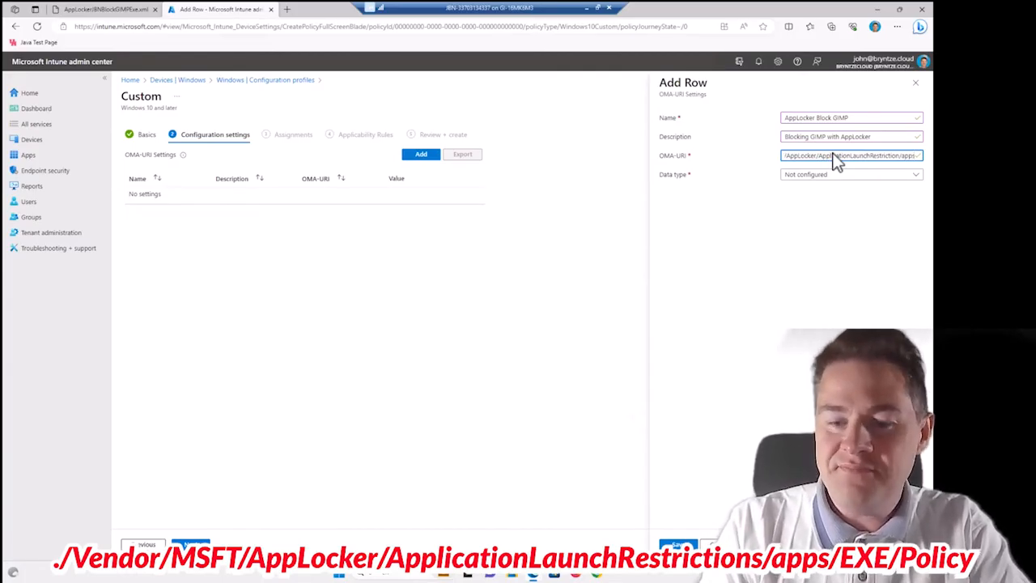
type("/")
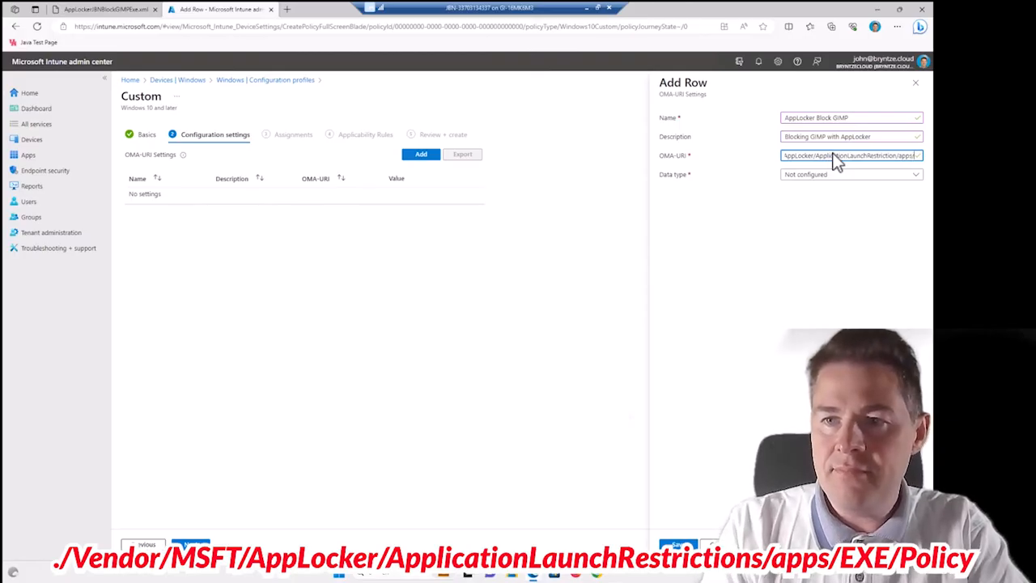
type("EXE/")
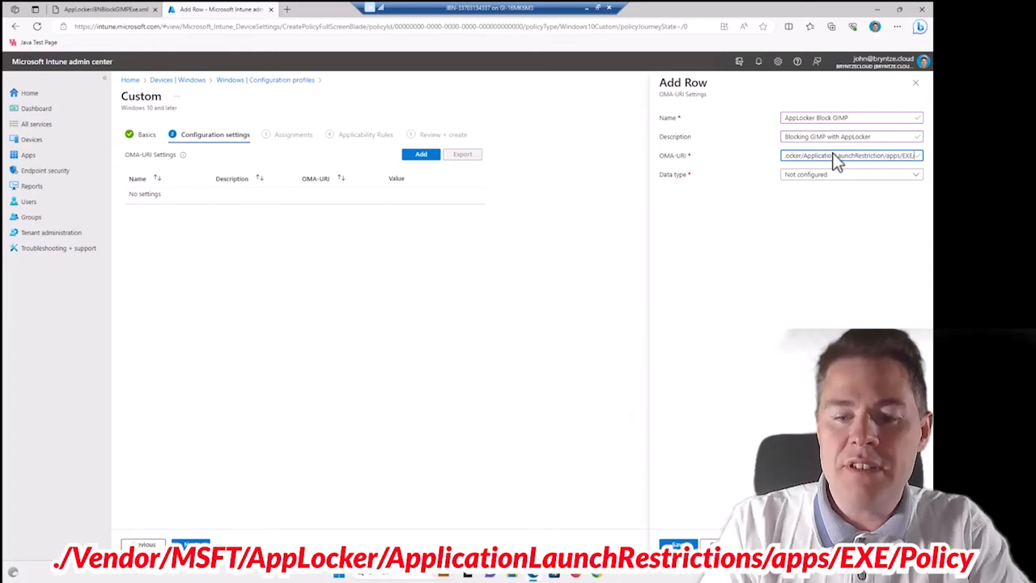
type("Policy")
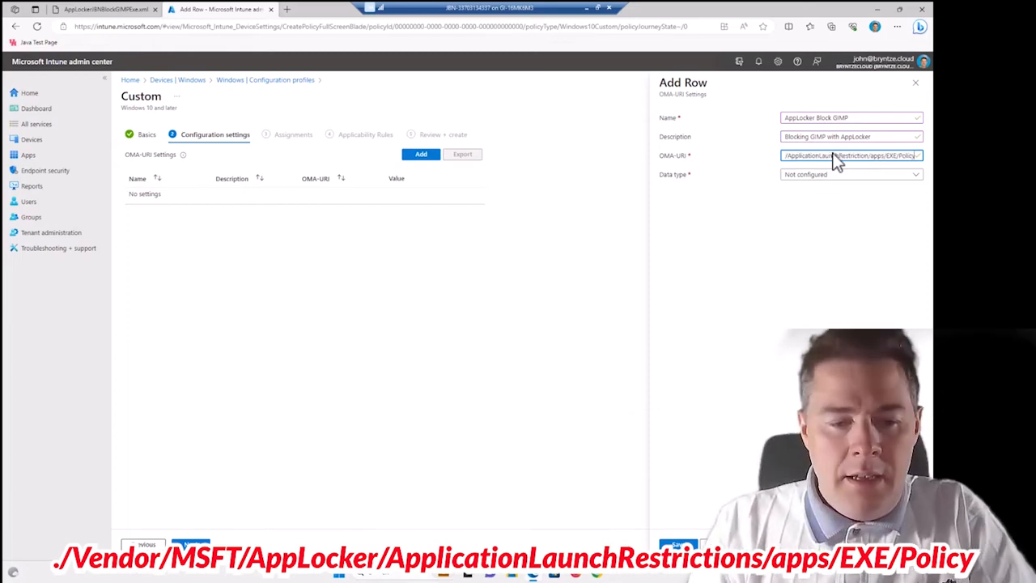
- Copy the complete OMA-URI into a blank Notepad document to view the whole path
key("ctrl+a")
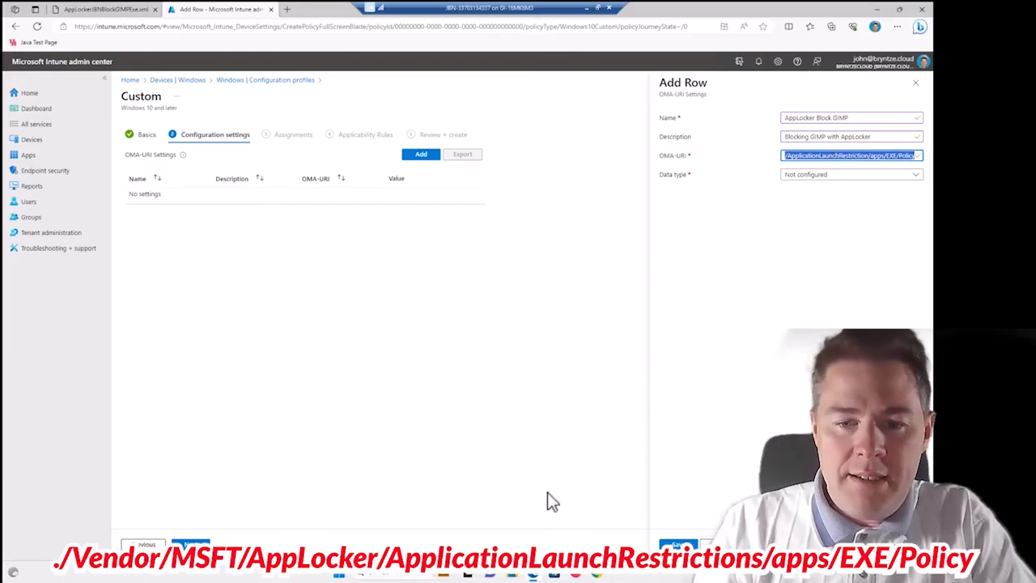
left_click(339, 578)
type("notepad")
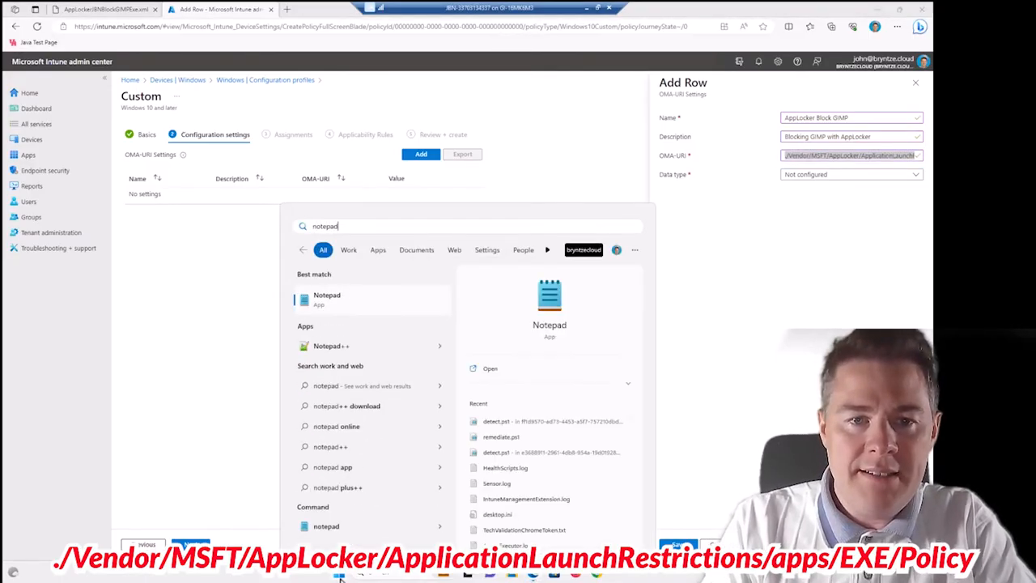
key("Return")
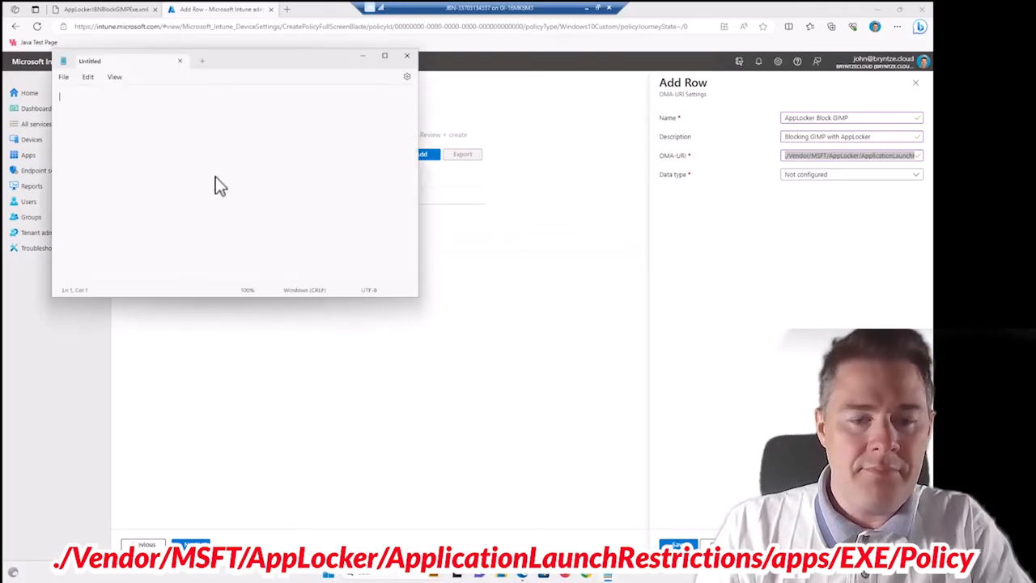
type("./Vendor/MSFT/AppLocker/ApplicationLaunchRestriction/apps/EXE/Policy")
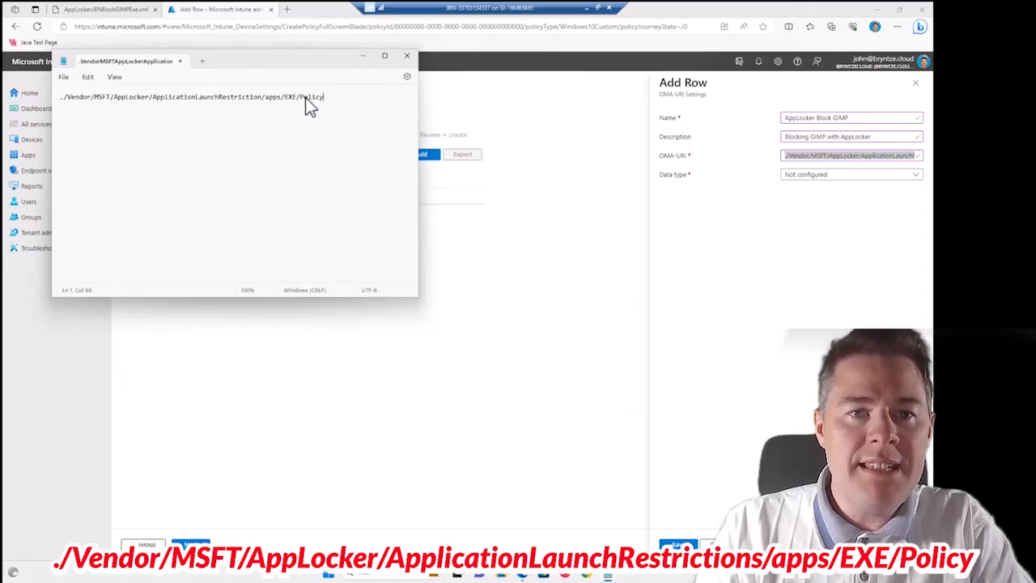
- Set the data type of the AppLocker Block GIMP setting to String and ready its value for input
left_click(801, 177)
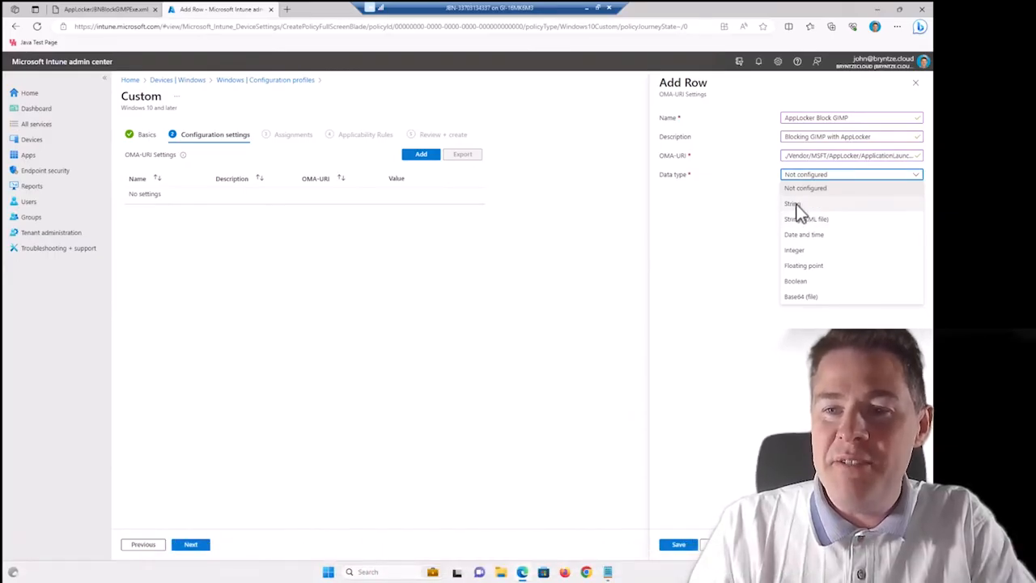
left_click(797, 207)
left_click(803, 208)
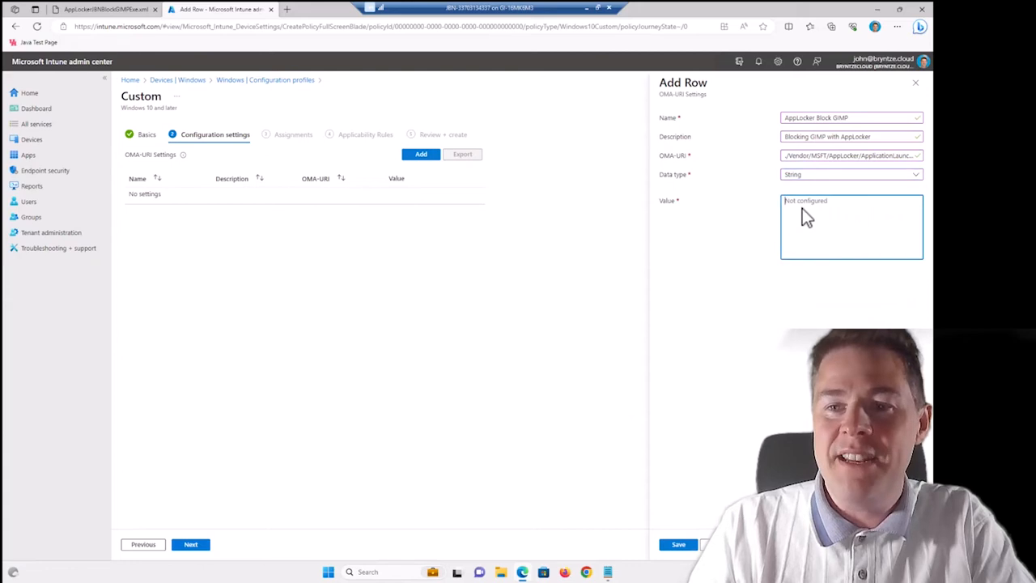
- Copy the complete Exe RuleCollection block from the exported AppLocker XML and paste it as the OMA-URI setting's value
left_click(105, 10)
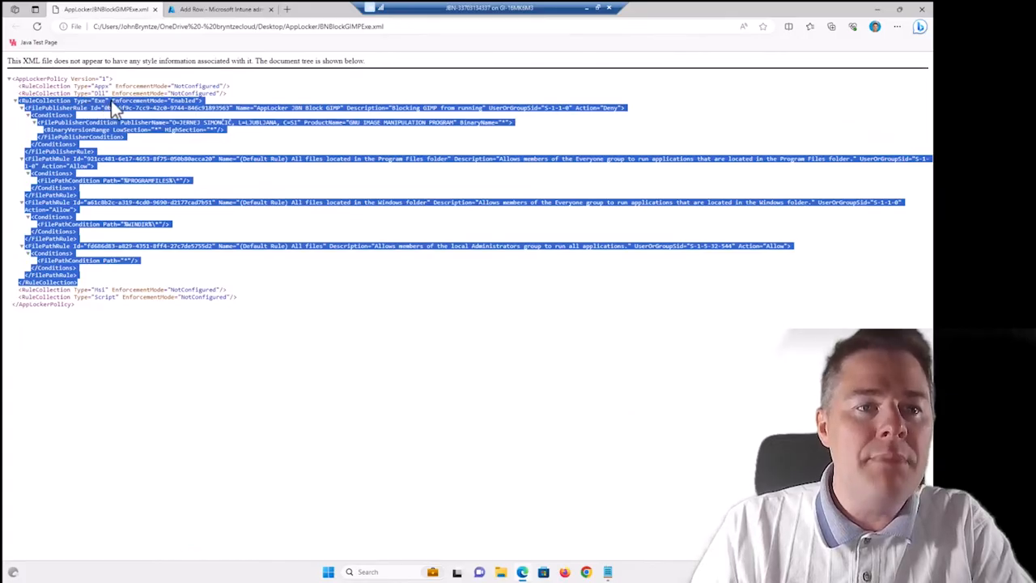
right_click(55, 185)
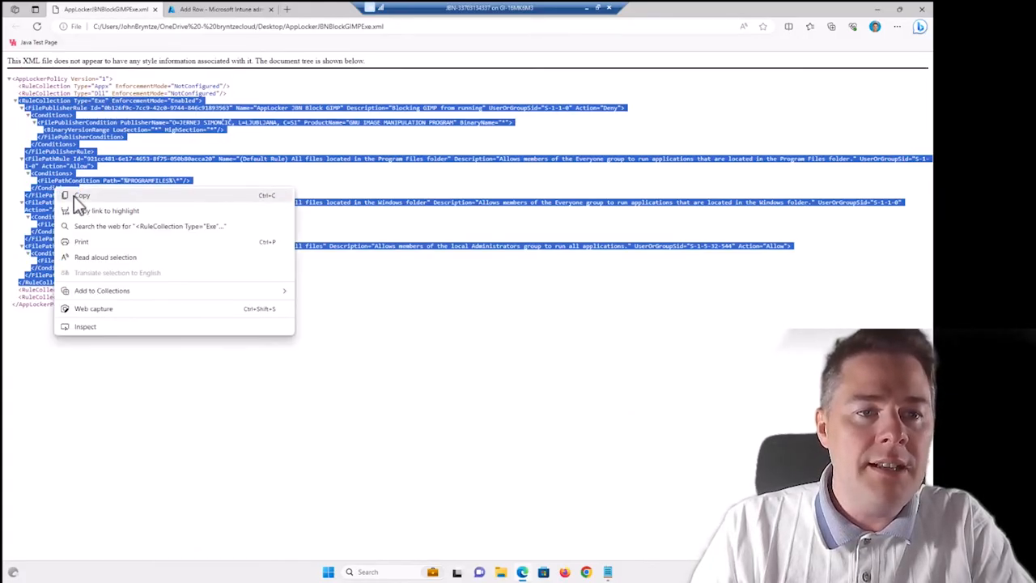
left_click(74, 200)
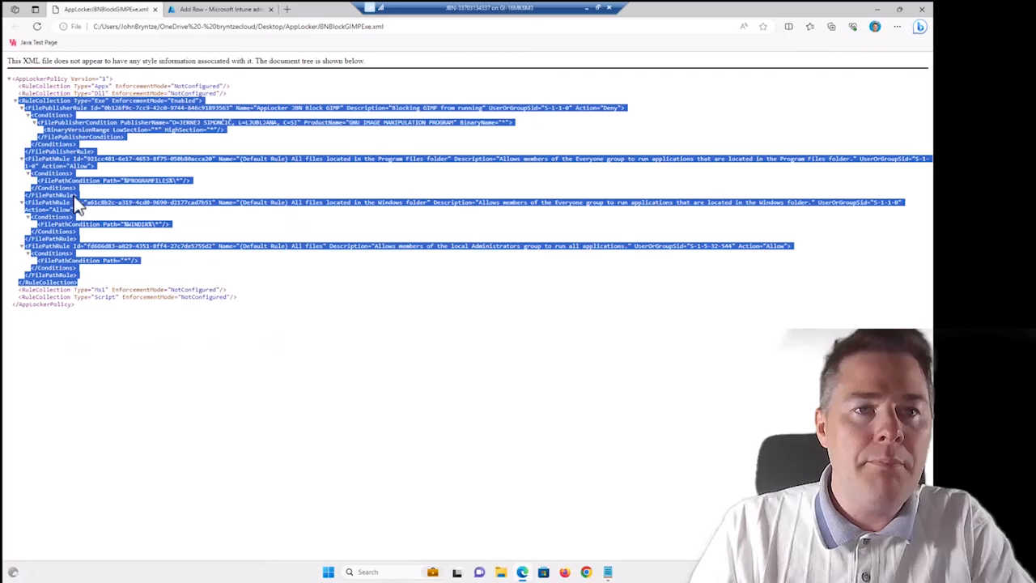
left_click(215, 16)
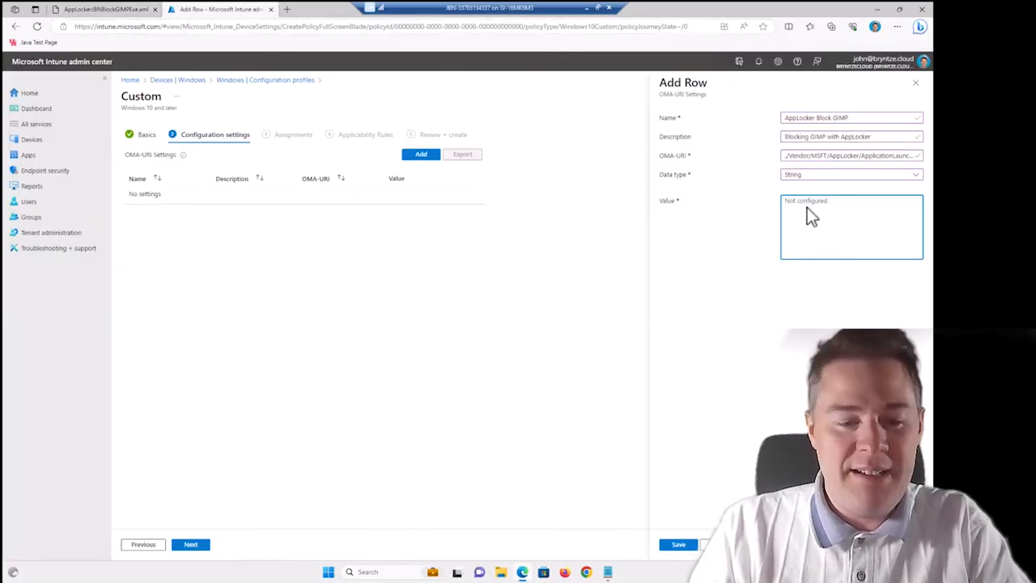
key("ctrl+v")
- Check the pasted rule XML against the OMA-URI path and save the AppLocker Block GIMP setting
scroll(828, 225, "down", 3)
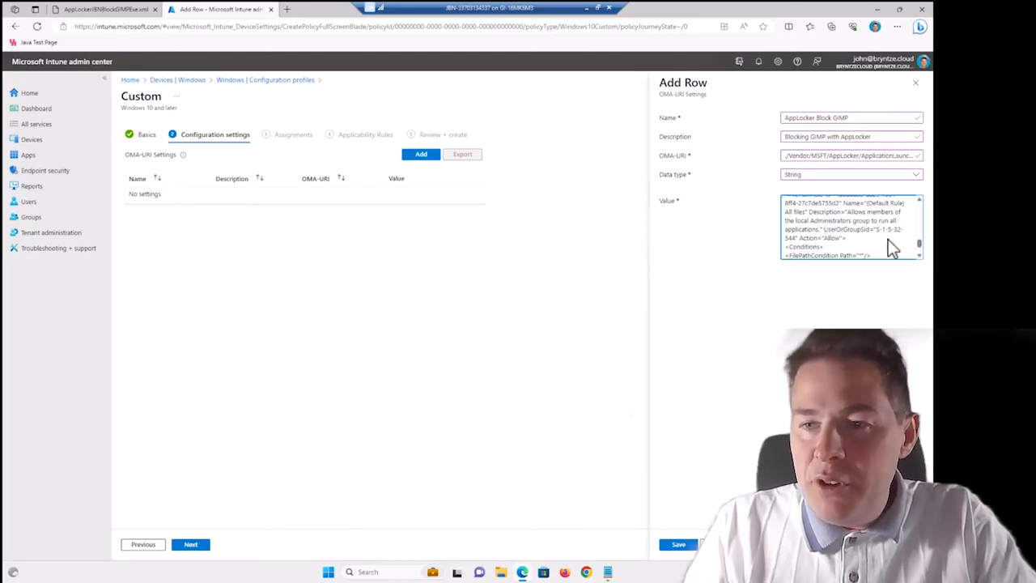
double_click(875, 229)
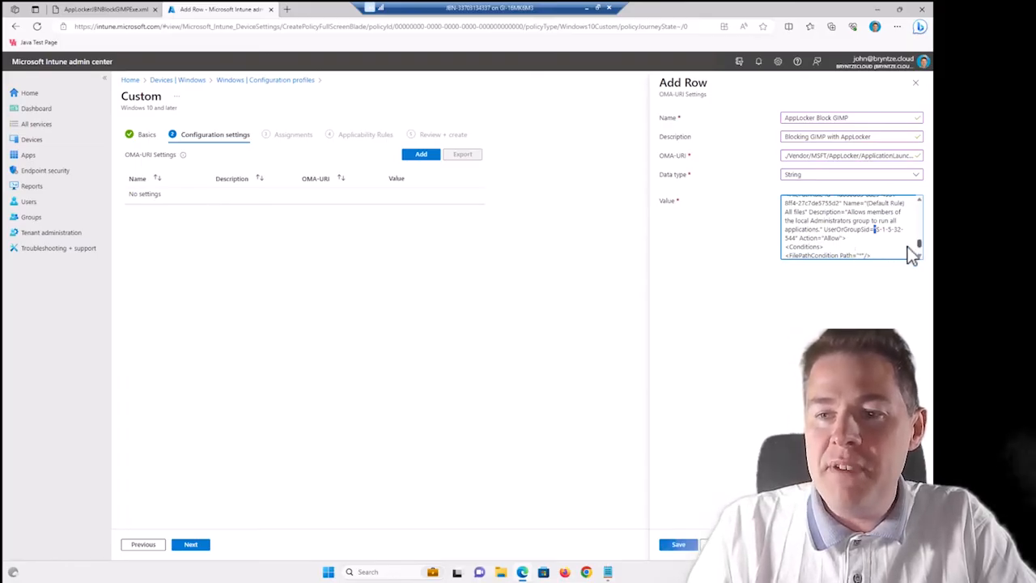
left_click_drag(921, 252, 793, 164)
left_click(792, 157)
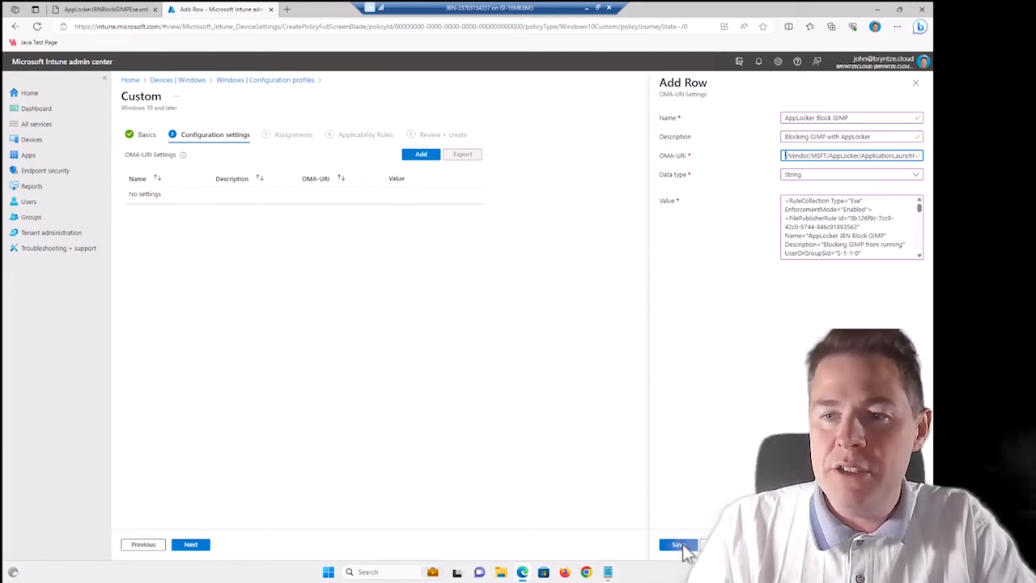
left_click(804, 209)
left_click(834, 225, "shift")
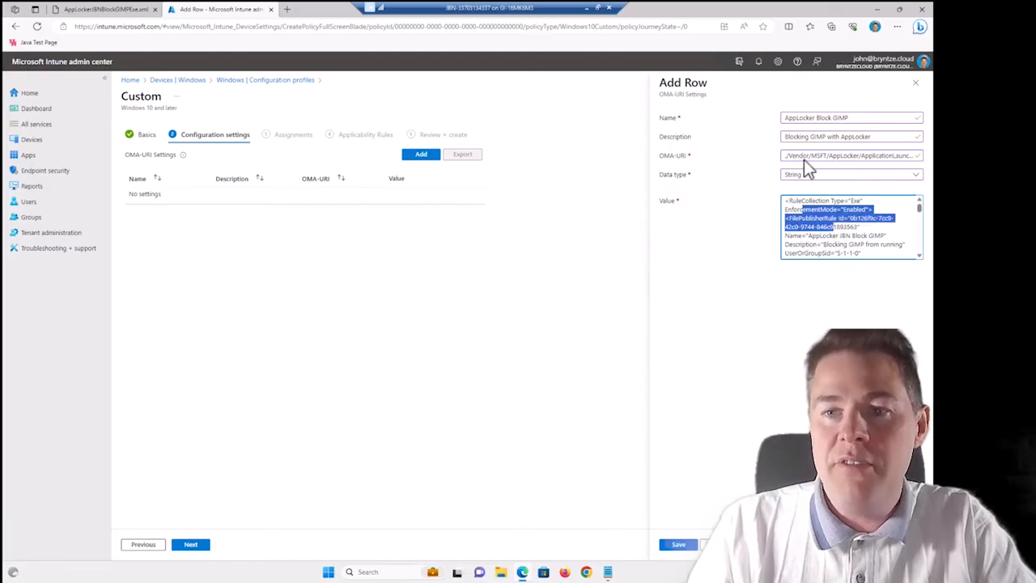
left_click(677, 544)
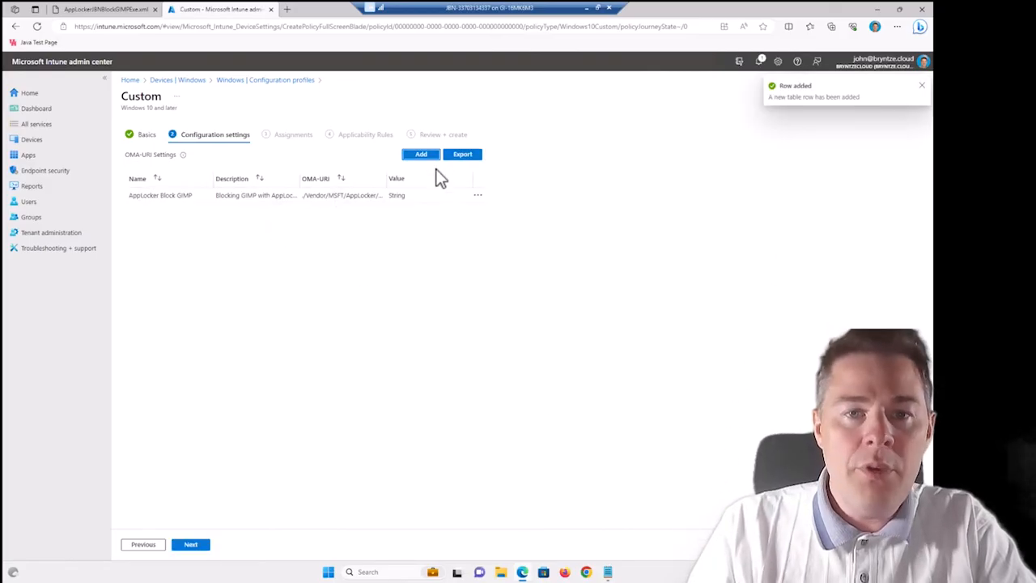
- Assign the profile to the "JBN - All Windows Devices" group and continue to the applicability rules
left_click(197, 545)
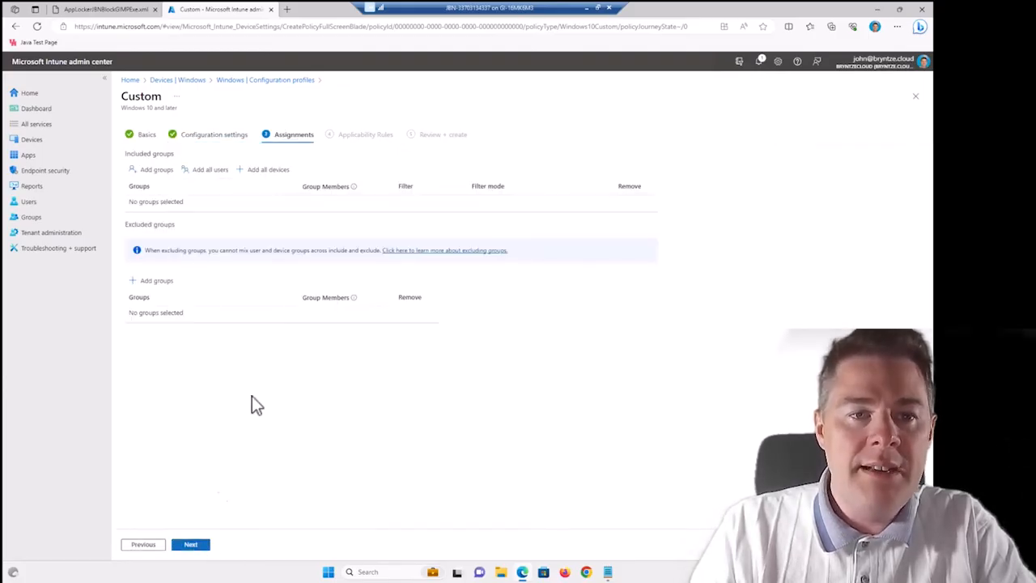
left_click(151, 170)
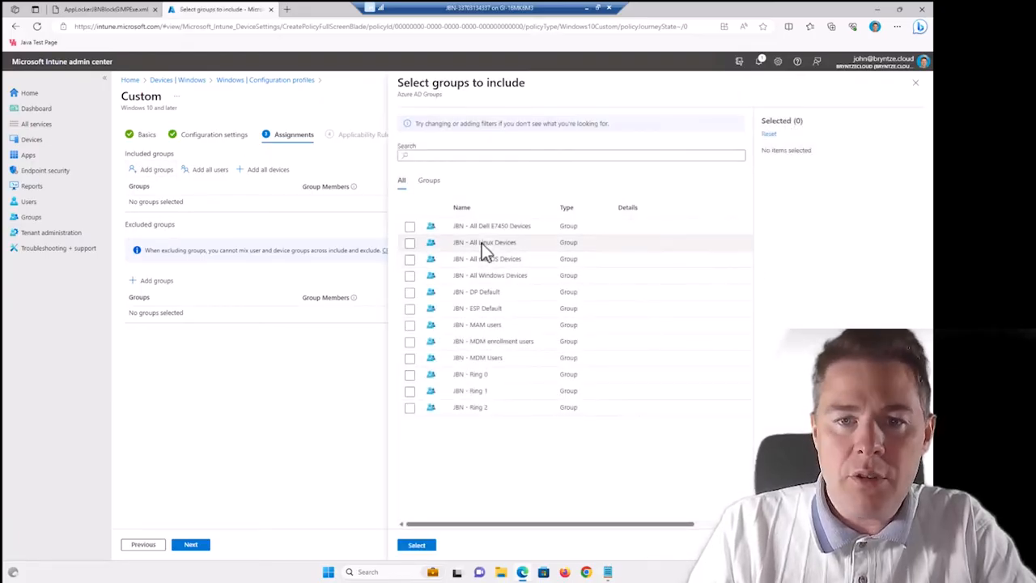
left_click(410, 276)
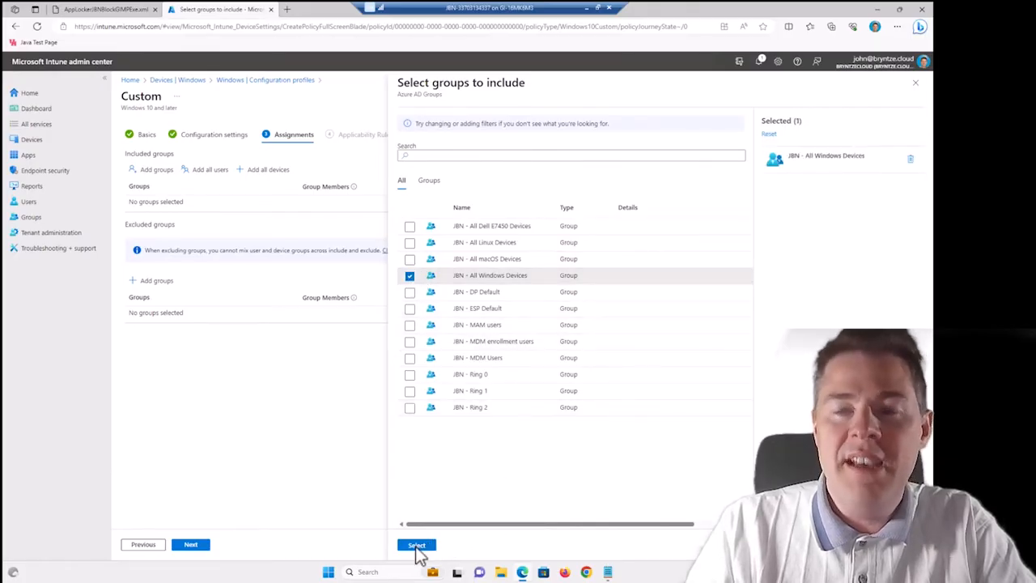
left_click(417, 546)
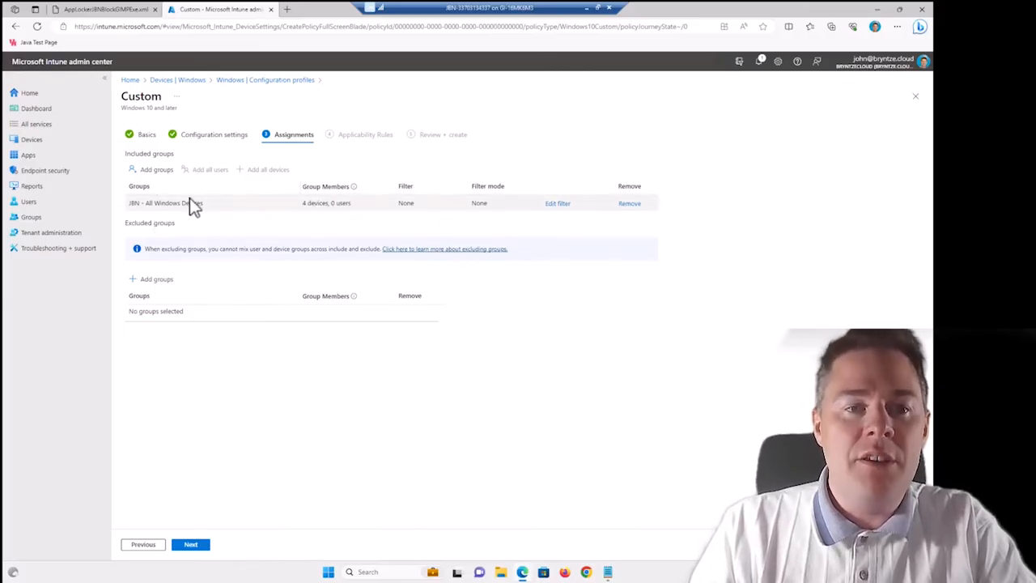
left_click(199, 547)
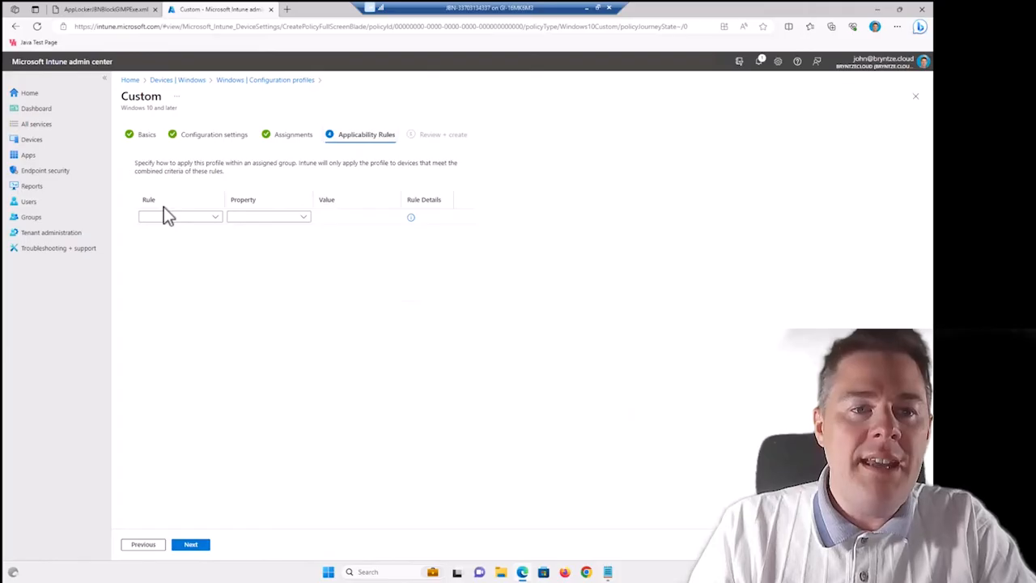
- Try a "Don't assign profile if" applicability rule based on OS edition, and delete that rule
left_click(216, 217)
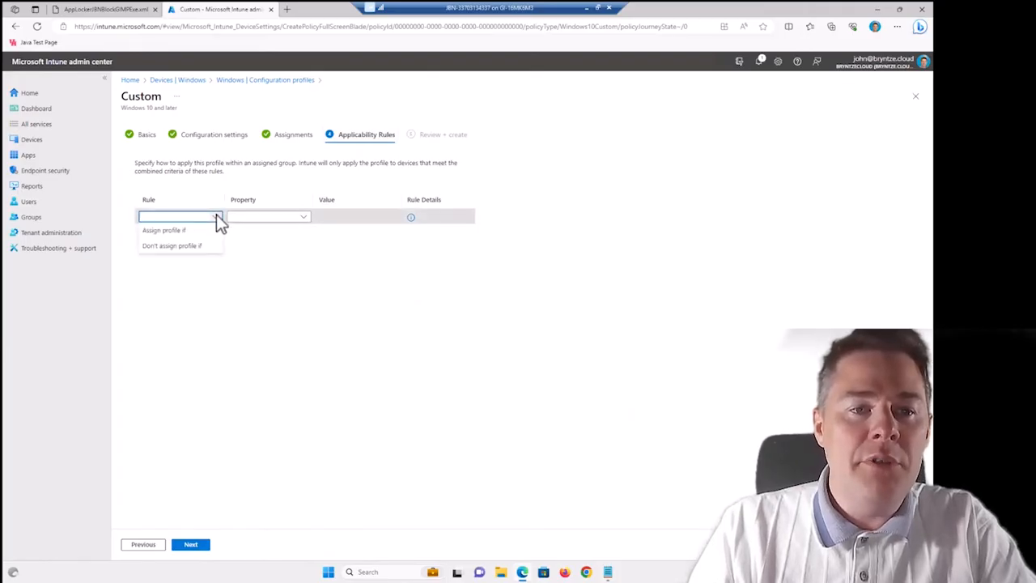
left_click(171, 246)
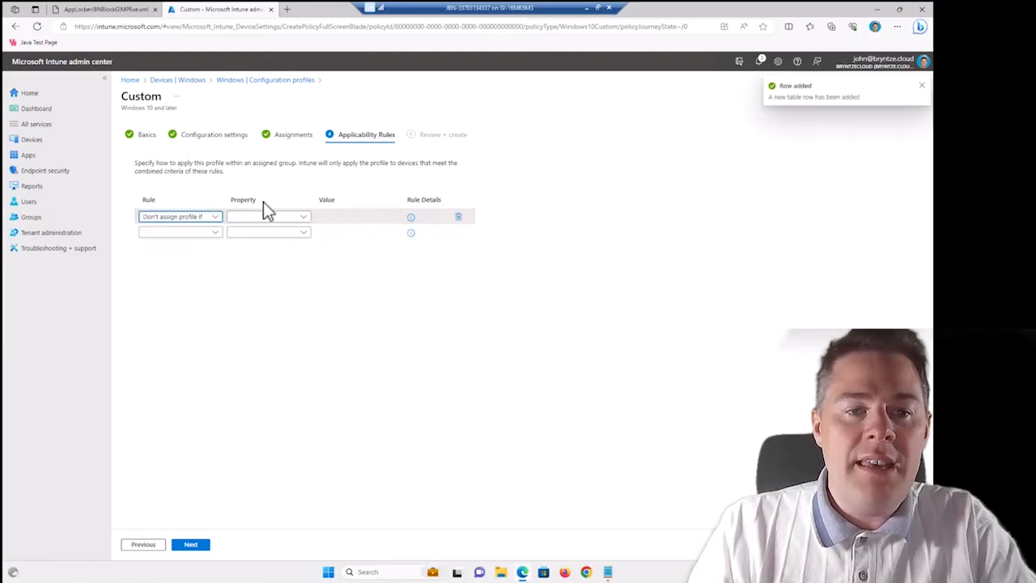
left_click(267, 216)
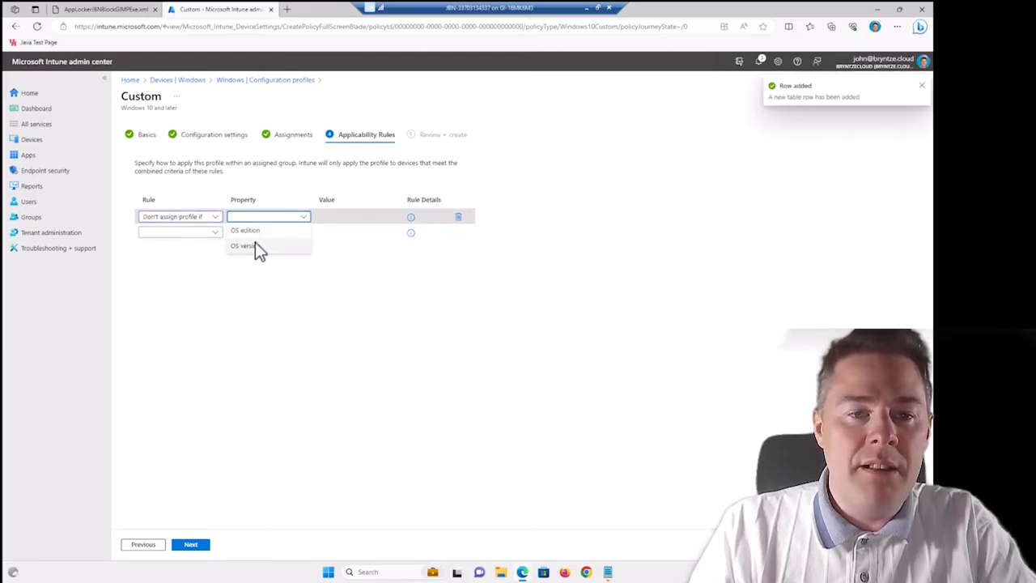
left_click(248, 231)
left_click(343, 219)
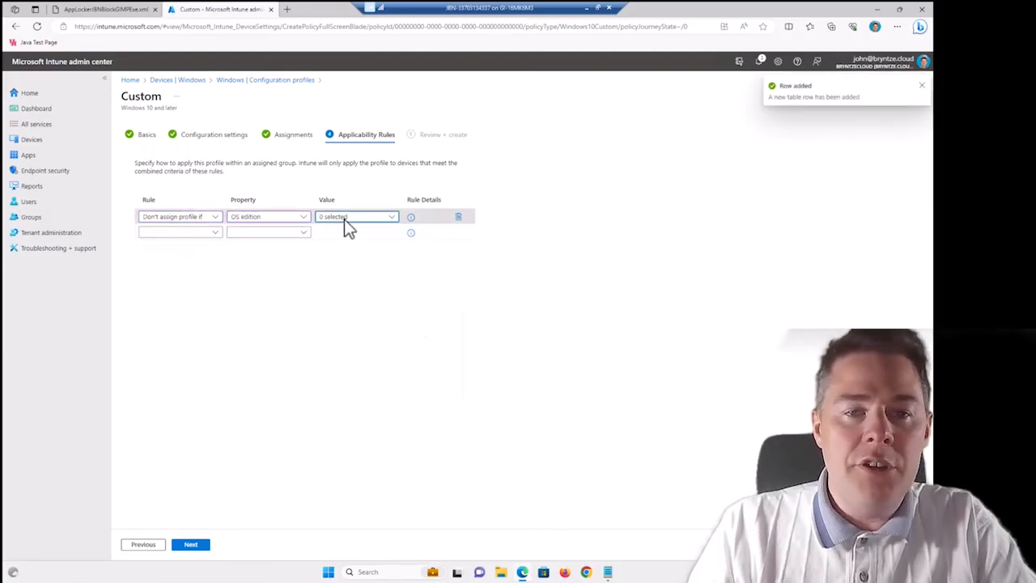
left_click(326, 232)
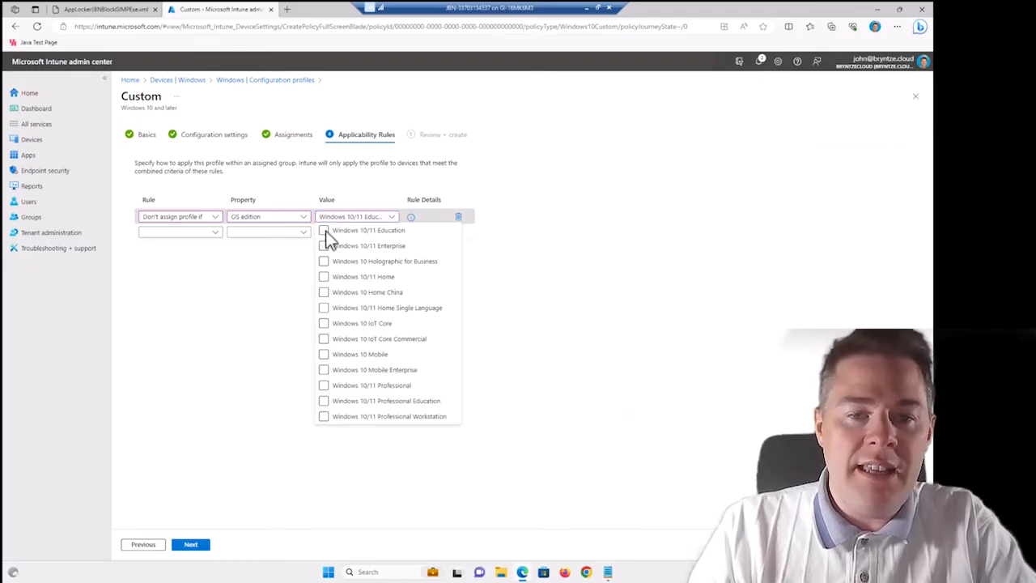
left_click(323, 354)
left_click(458, 218)
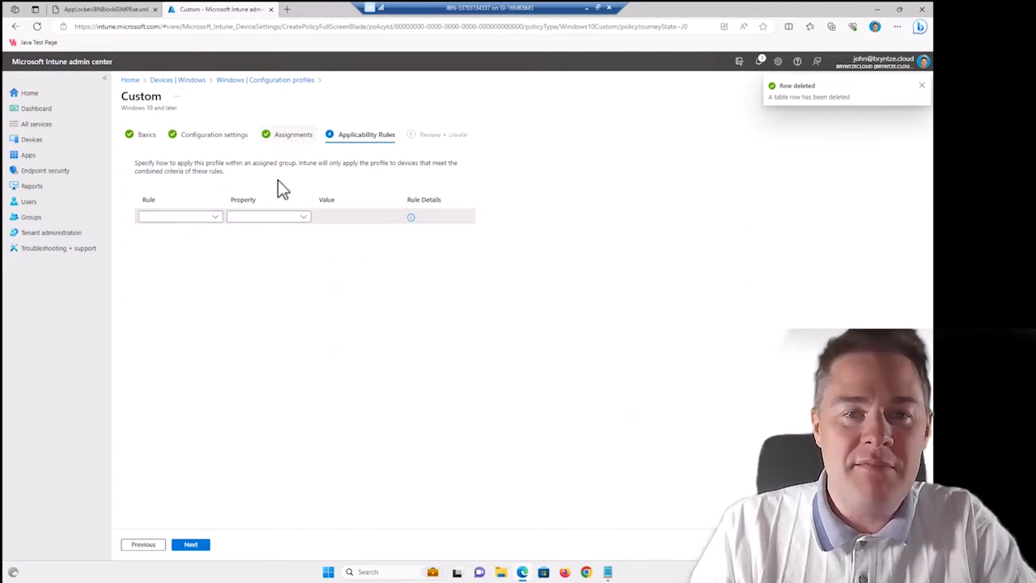
- Continue to the review without any applicability rule and create the custom profile
left_click(197, 547)
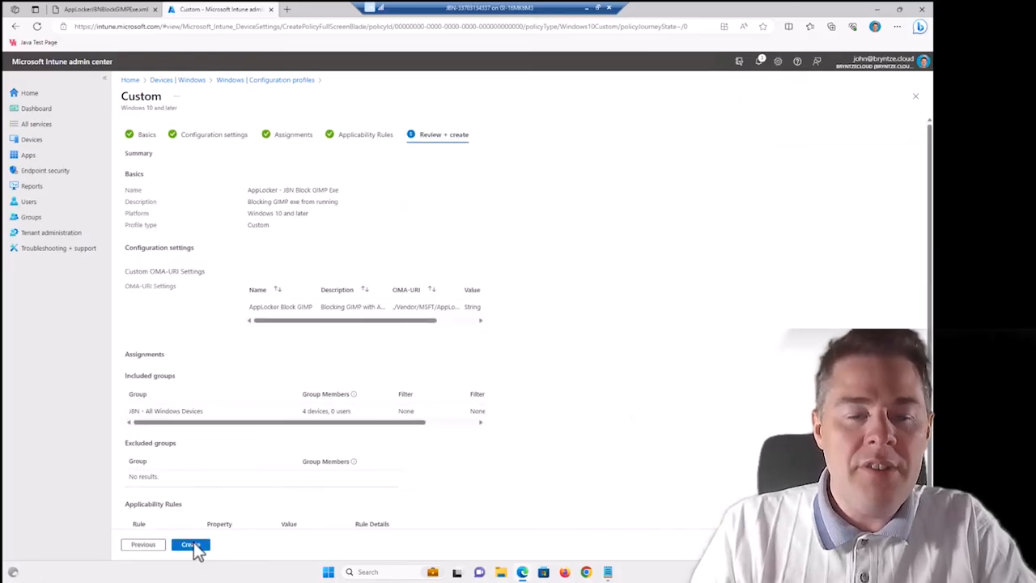
left_click(195, 545)
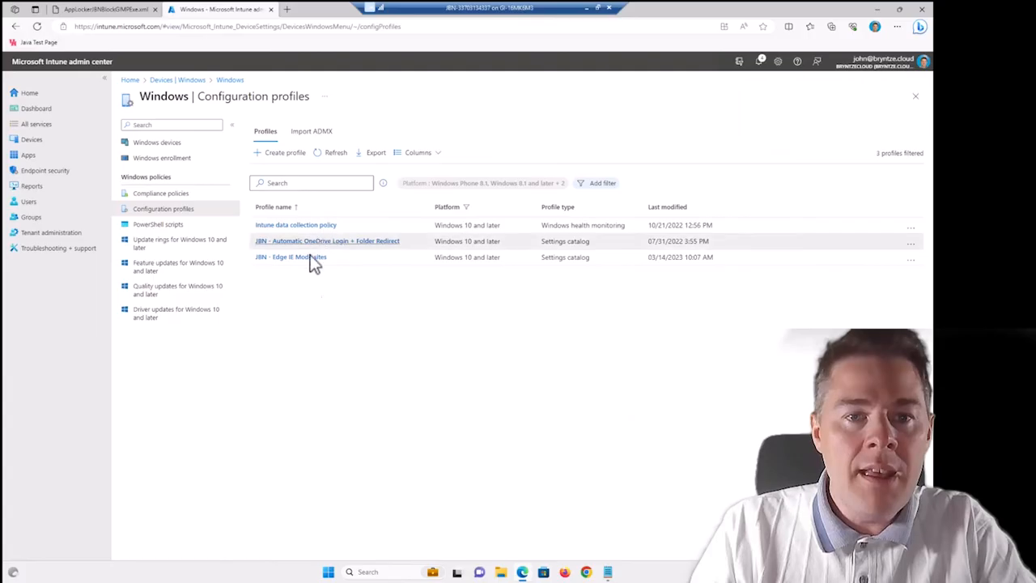
- Browse to the local AppLocker policy folder C:\Windows\System32\AppLocker in File Explorer
left_click(501, 573)
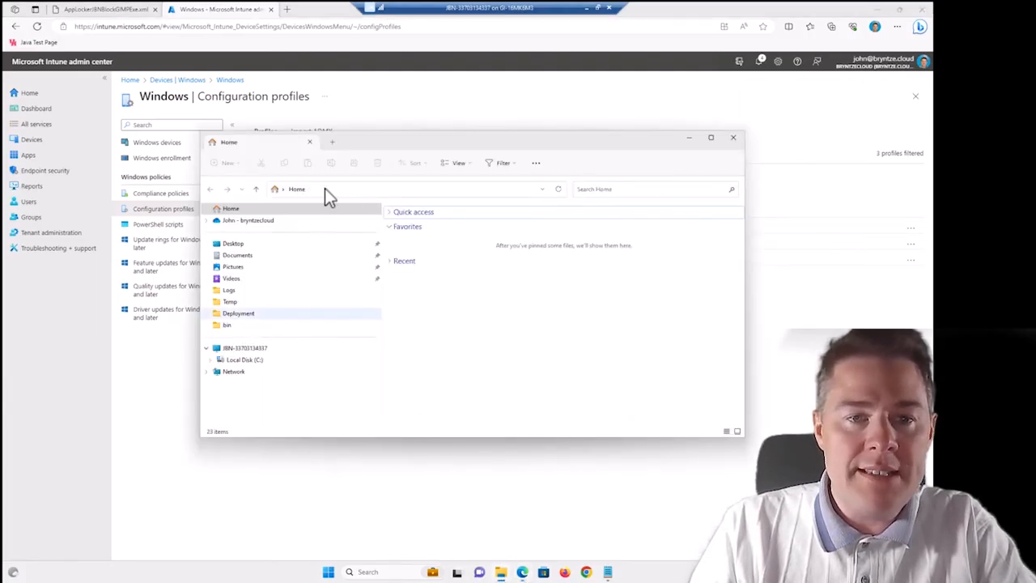
left_click(320, 191)
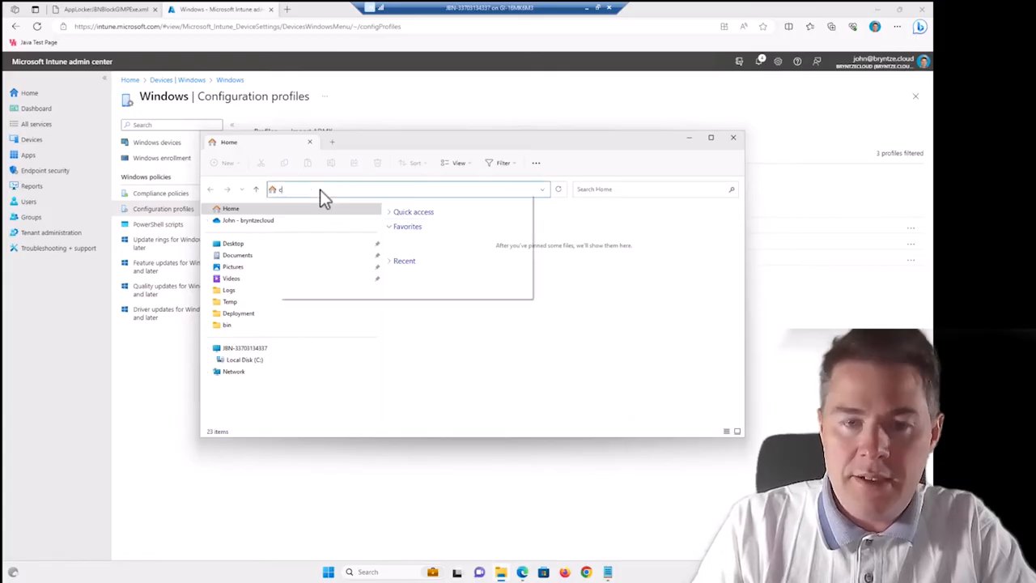
type("c")
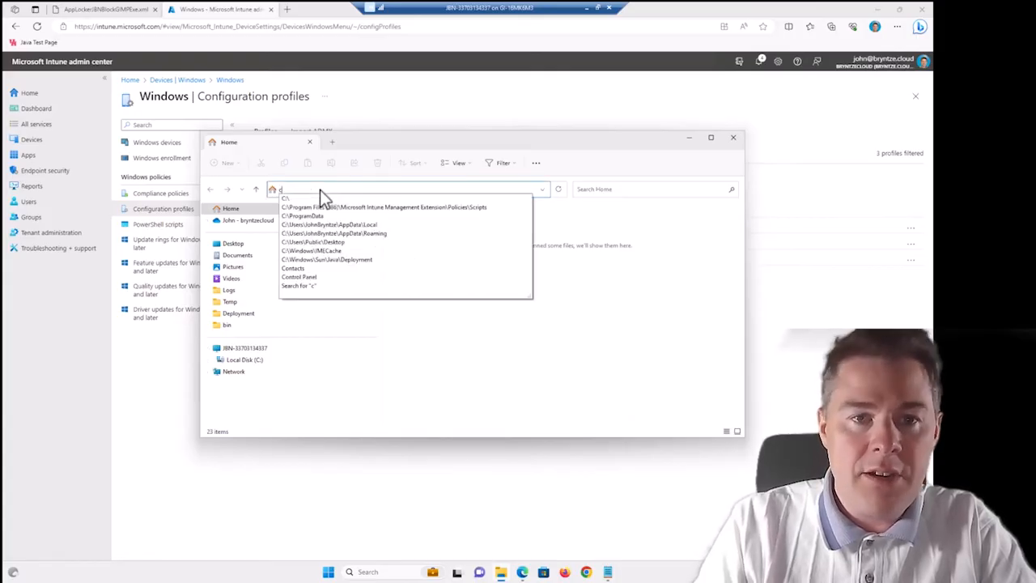
type(":")
key("Return")
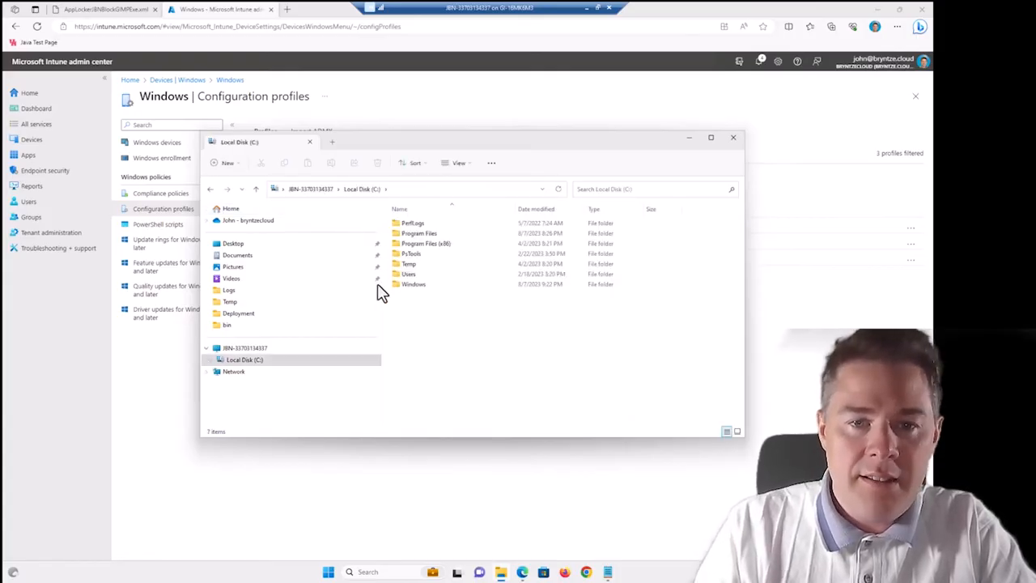
double_click(412, 283)
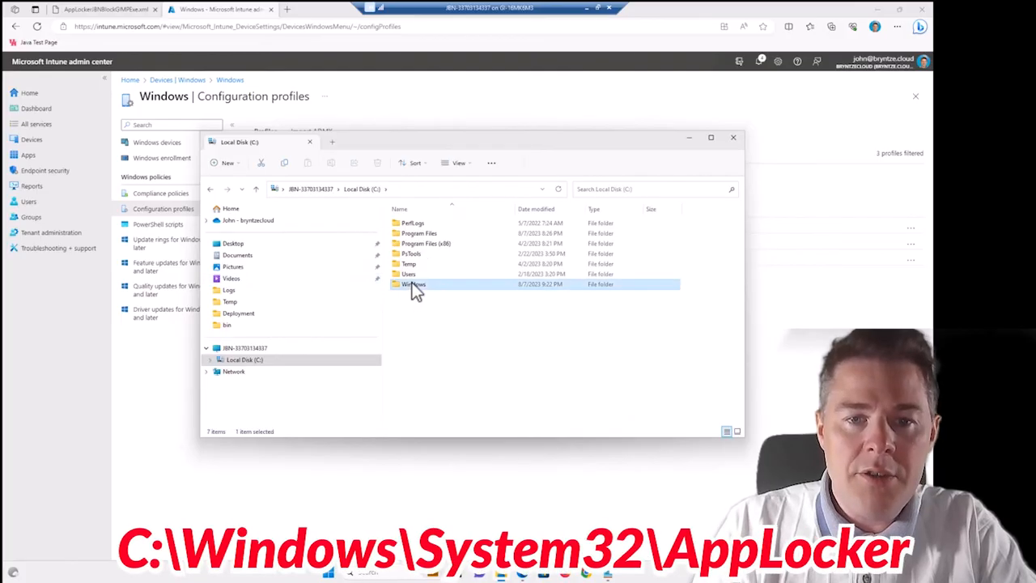
left_click(413, 304)
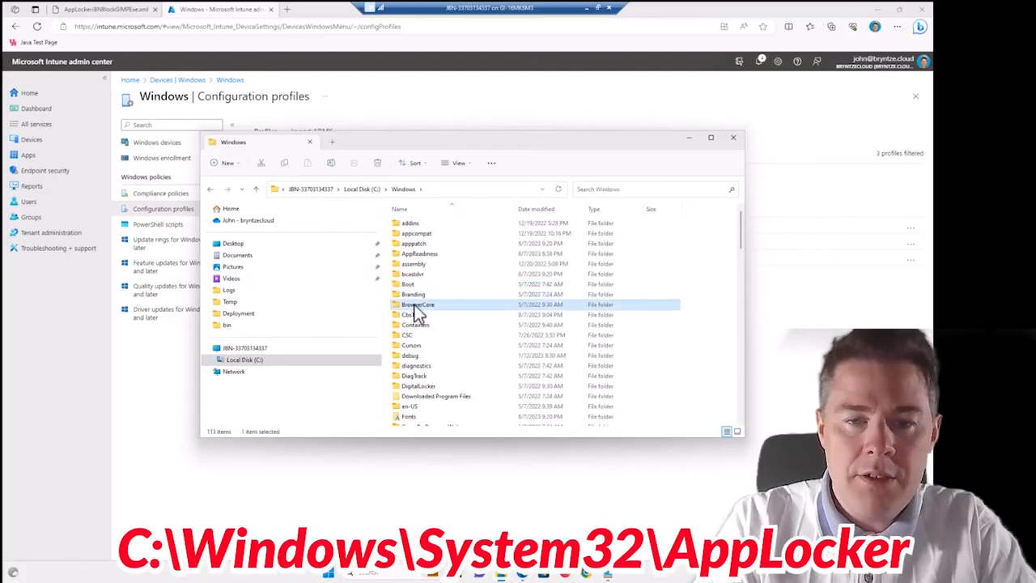
type("sys")
left_click(409, 381)
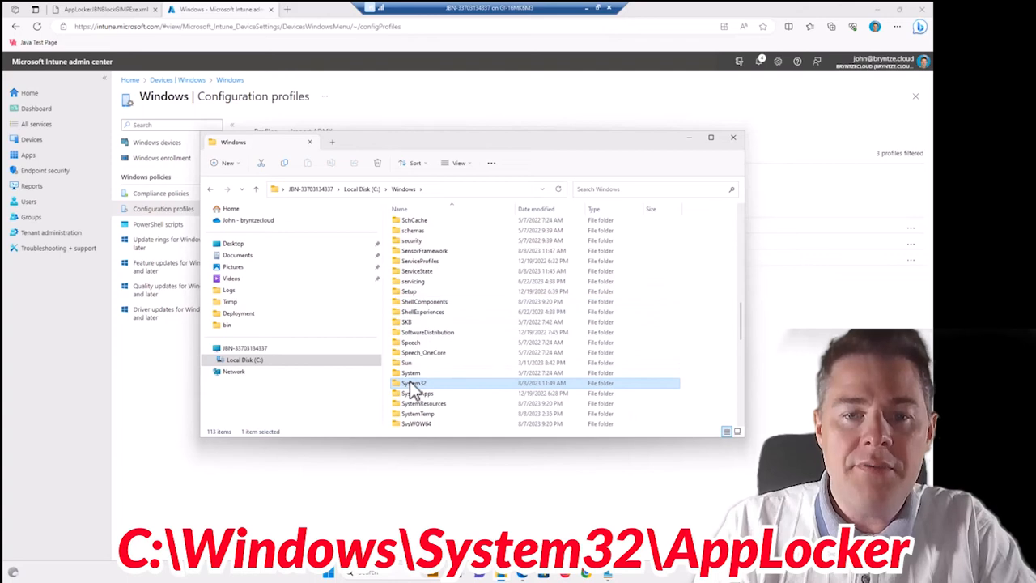
double_click(410, 382)
double_click(417, 245)
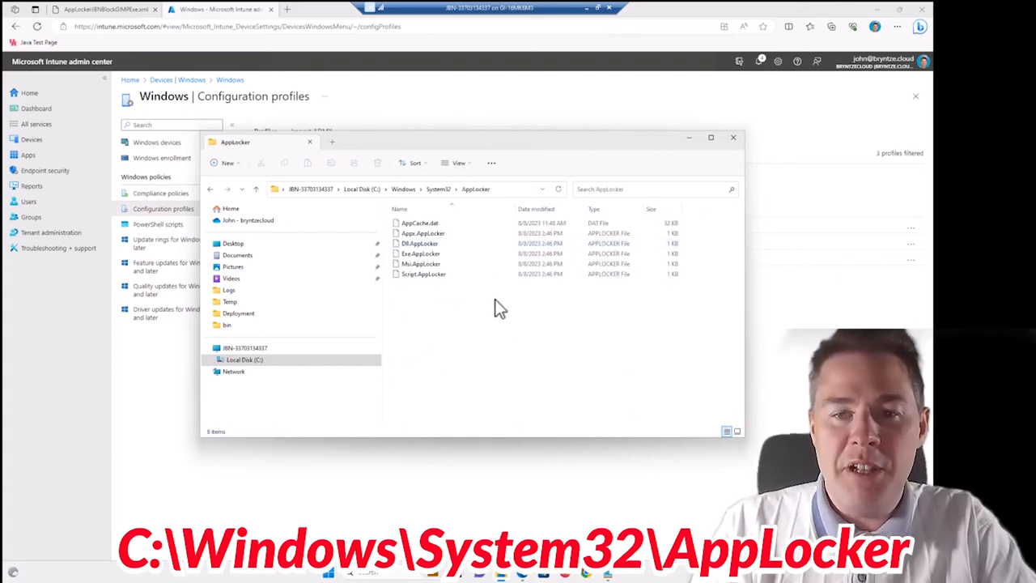
- Check the Appx.AppLocker and Exe.AppLocker files in the folder, and switch back to the Intune configuration profiles in Edge
left_click(428, 236)
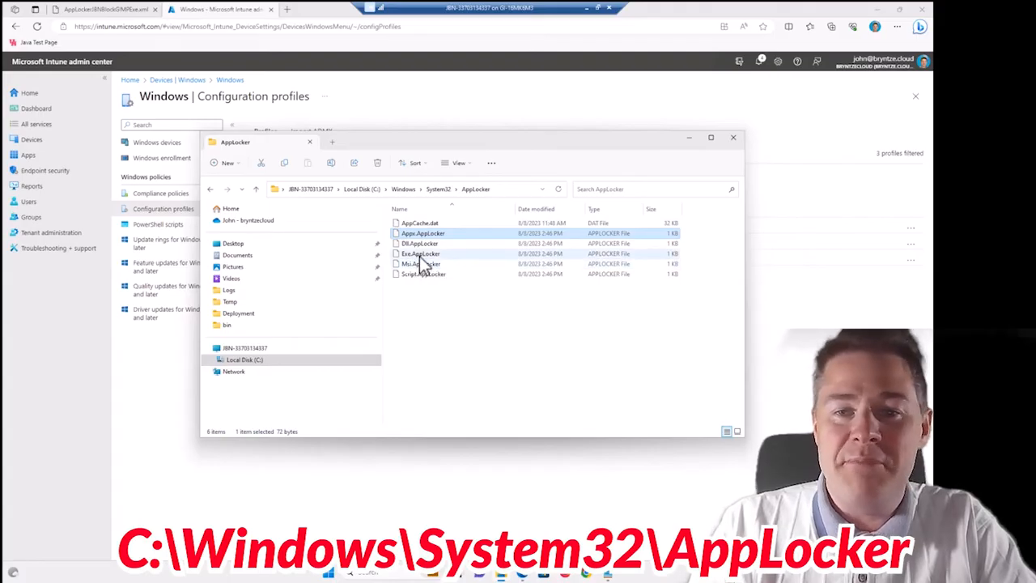
left_click(420, 255)
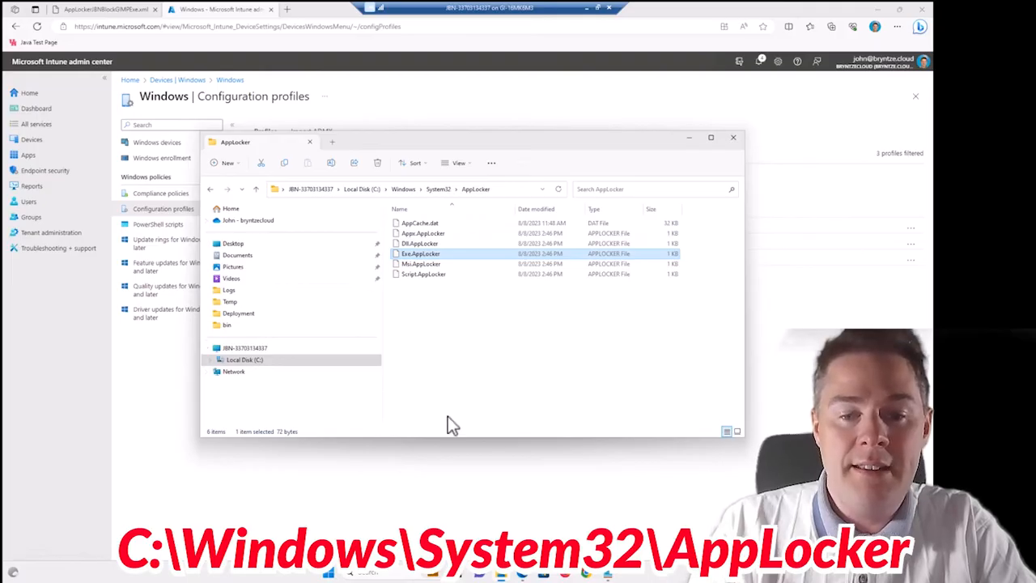
left_click(523, 572)
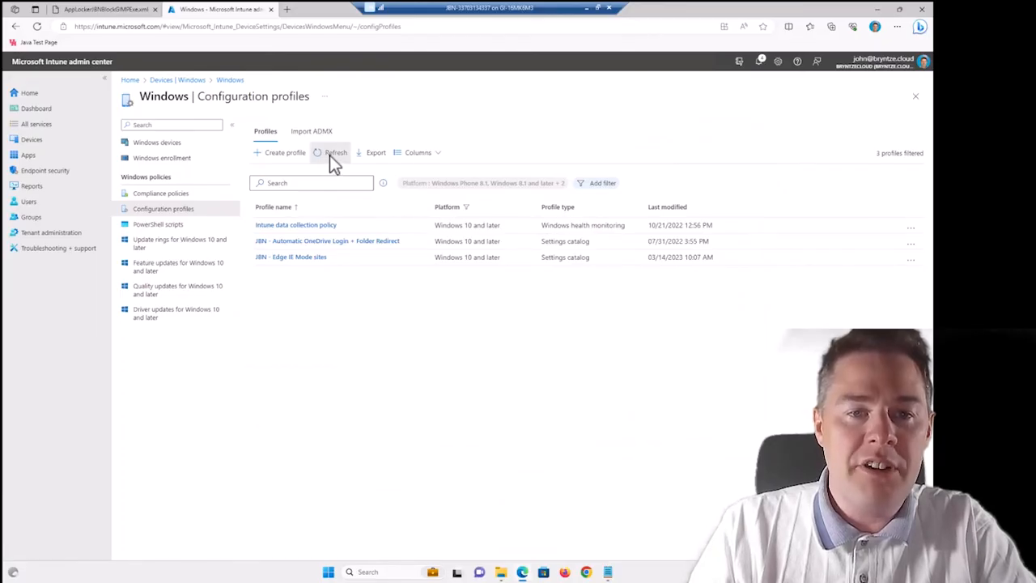
- Refresh the configuration profiles, open AppLocker - JBN Block GIMP Exe, and view and refresh its device check-in report
left_click(329, 155)
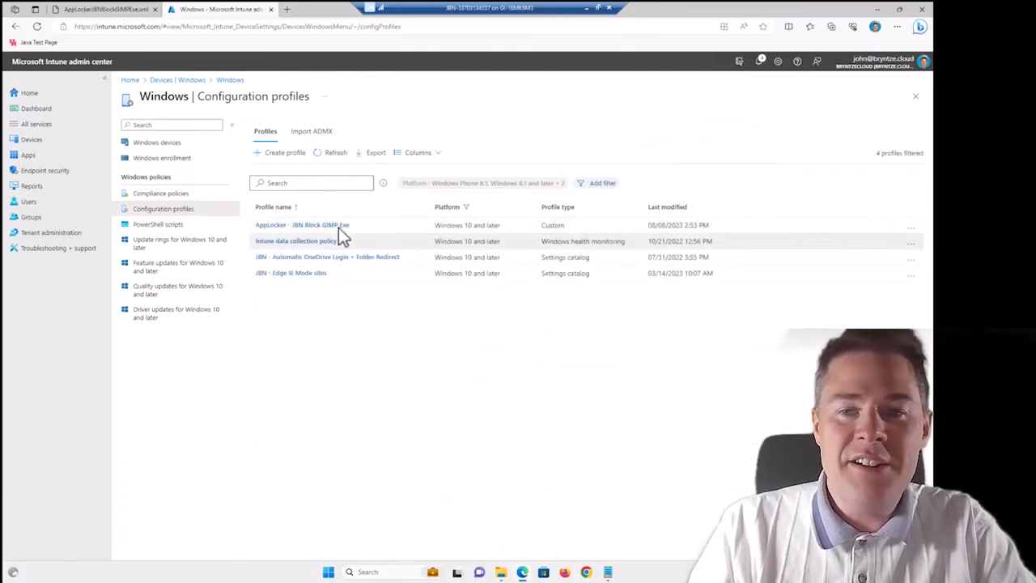
left_click(285, 225)
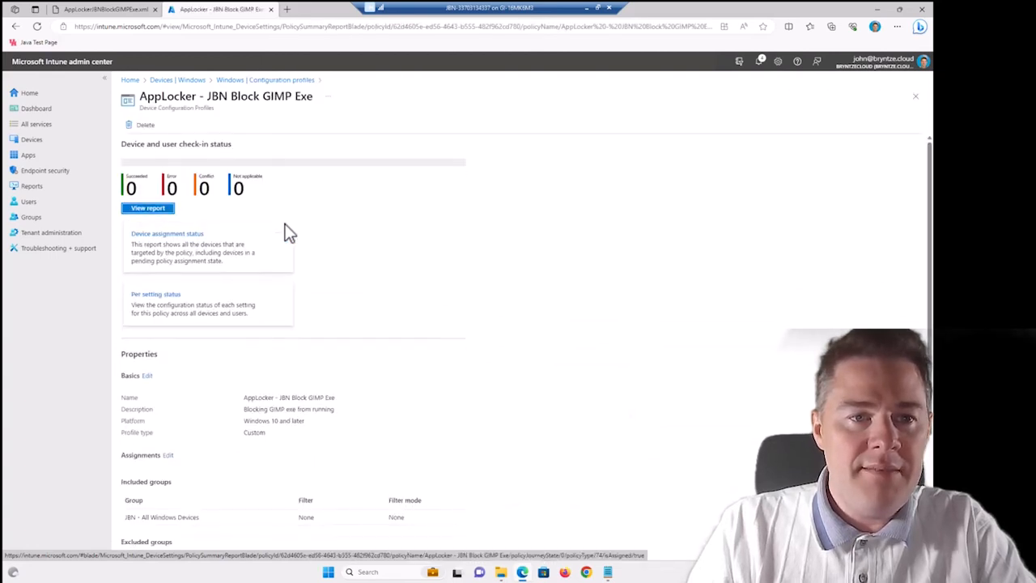
left_click(147, 208)
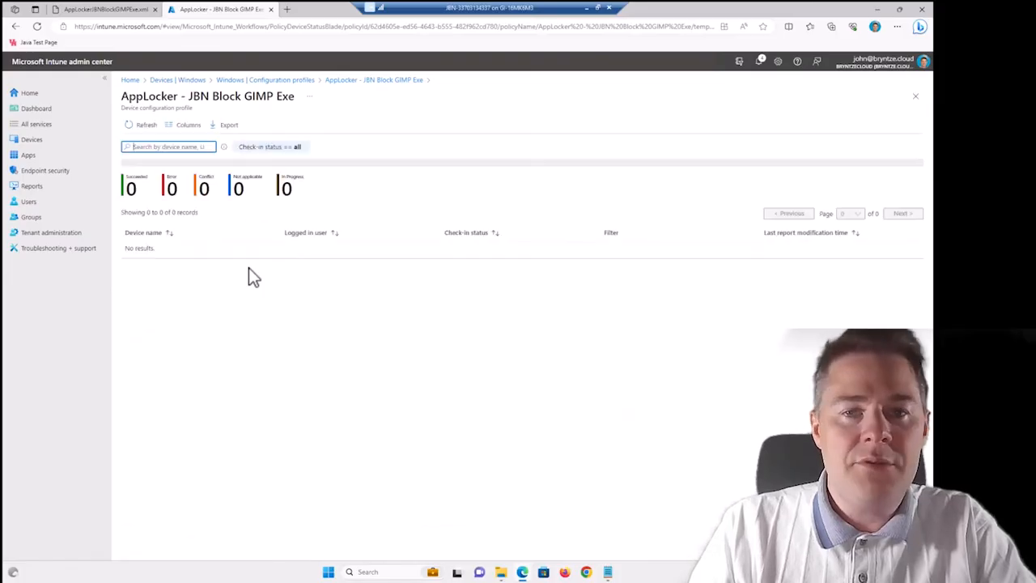
left_click(137, 130)
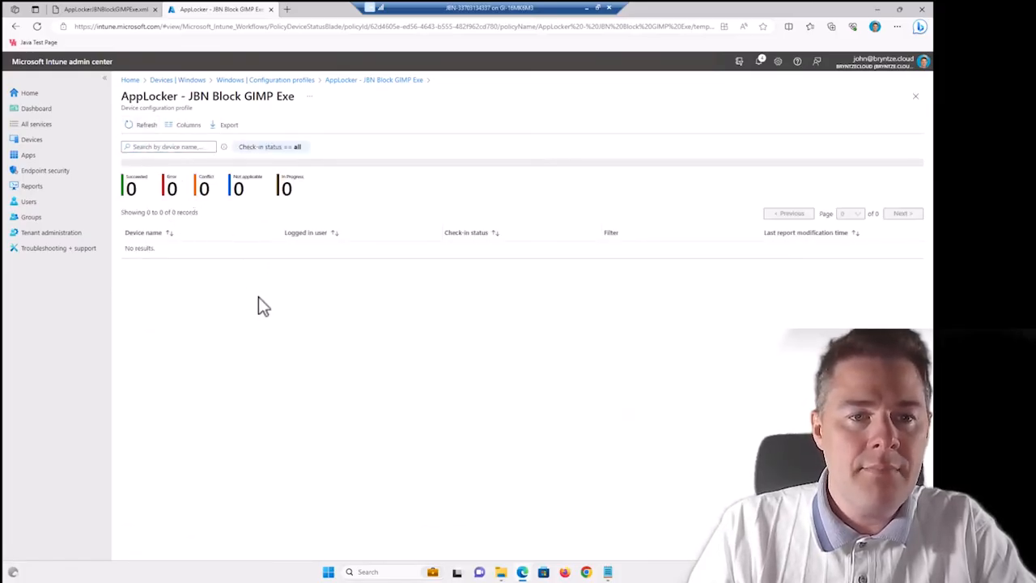
- Switch to File Explorer, place the AppLocker folder window below the check-in results, and refresh the report in Edge
left_click(502, 571)
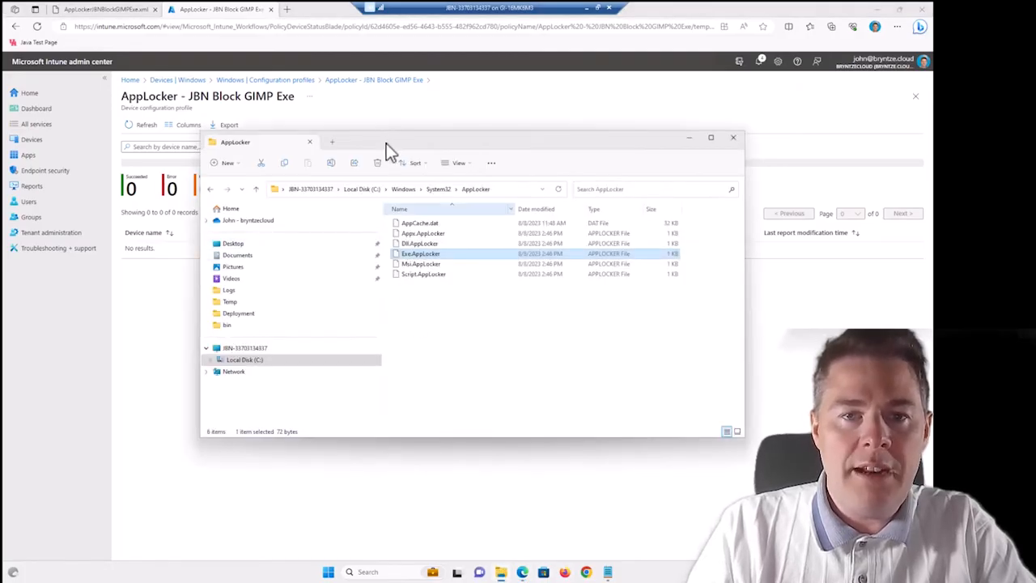
left_click_drag(377, 143, 350, 275)
left_click_drag(345, 273, 341, 283)
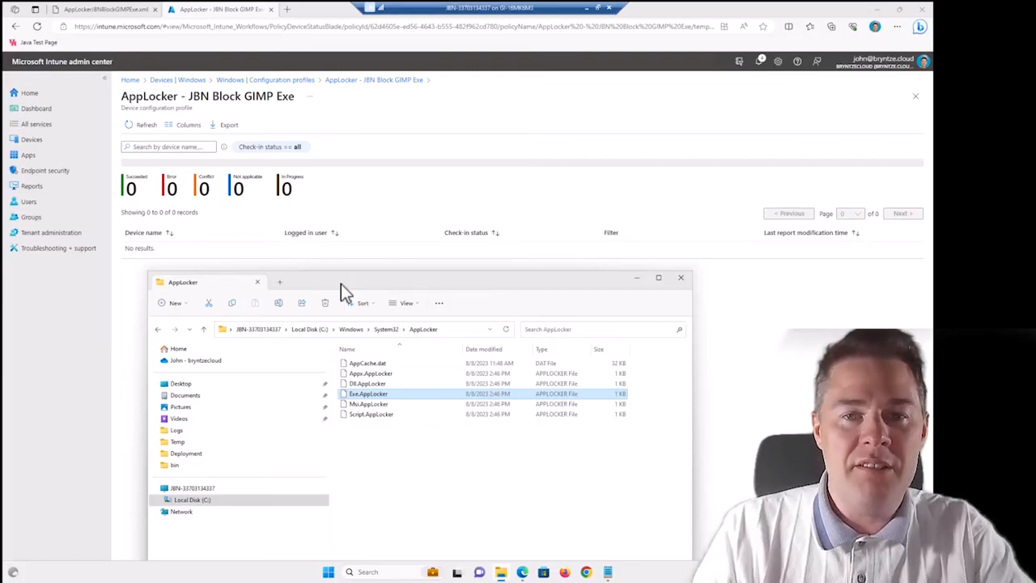
left_click(138, 123)
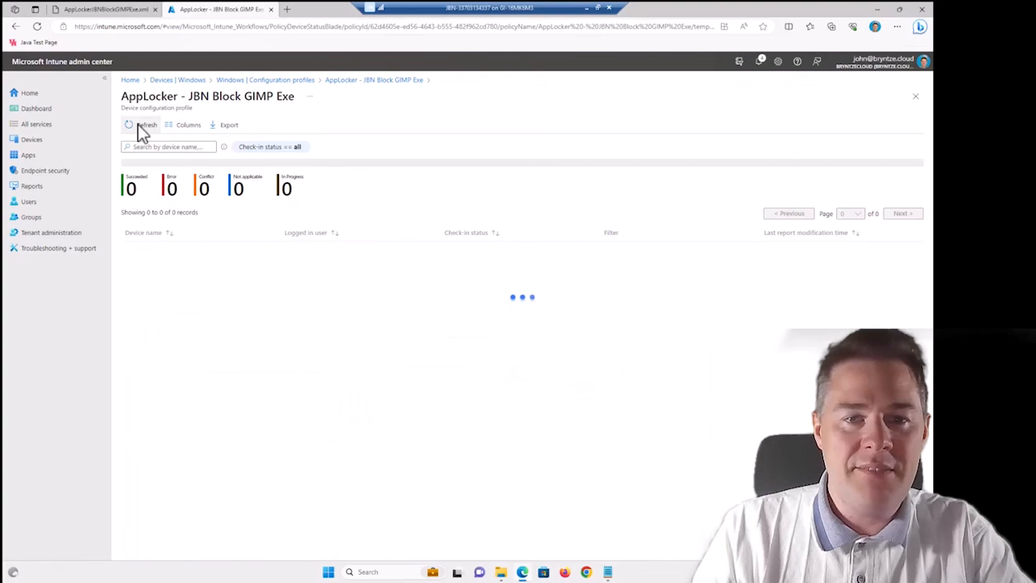
left_click(138, 124)
- Sync the device with the organization in Company Portal, minimize that app, and refresh the check-in report in Edge
left_click(328, 572)
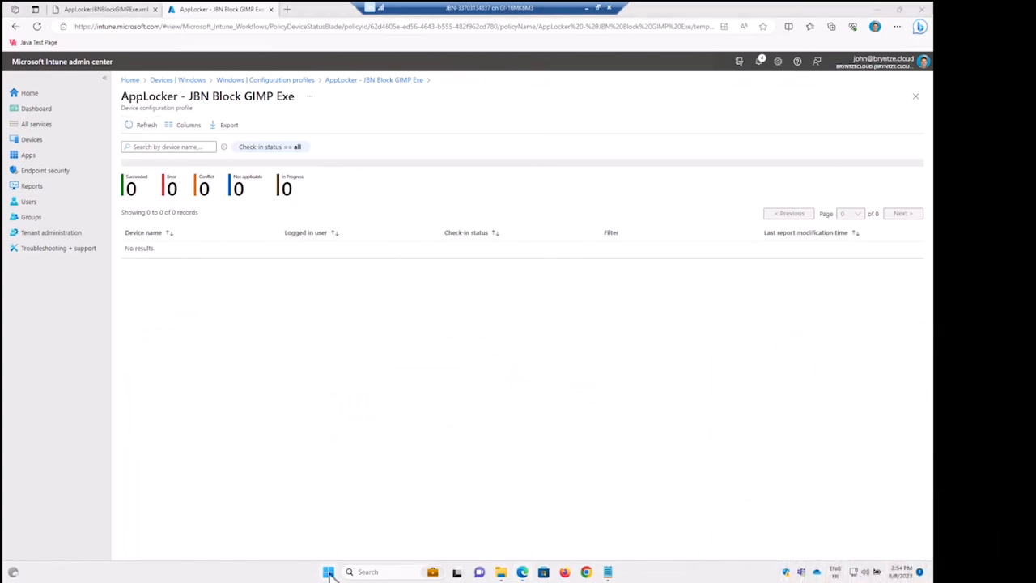
type("company")
left_click(502, 384)
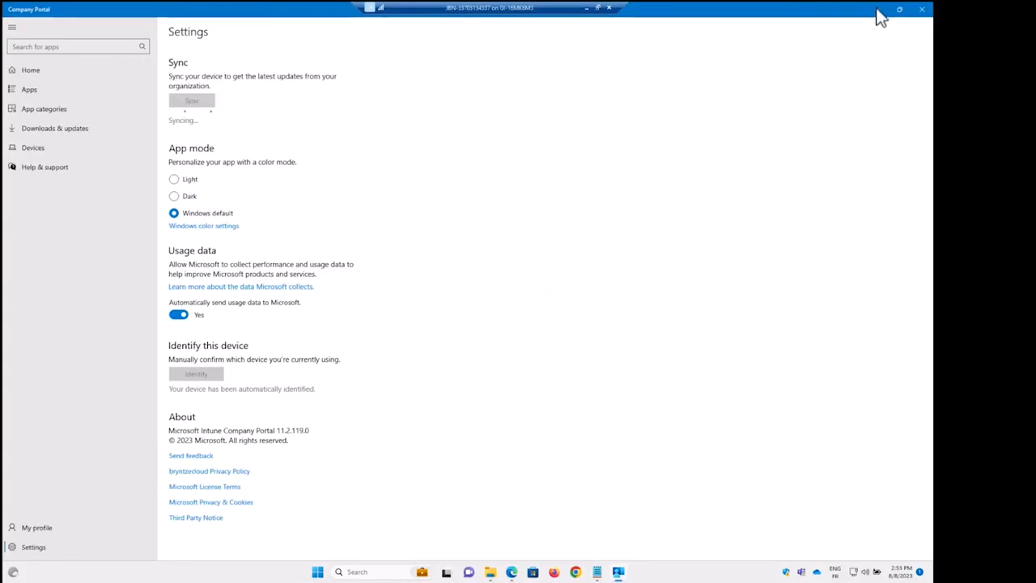
left_click(877, 10)
left_click(144, 126)
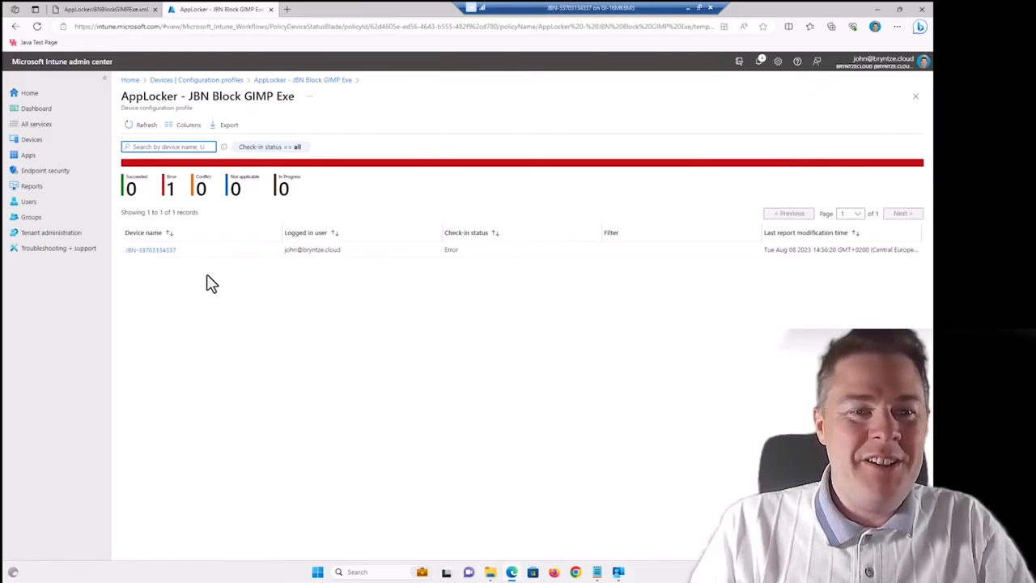
- Examine the device's profile settings in the check-in report for the setting status and error code, and return to the report
left_click(155, 253)
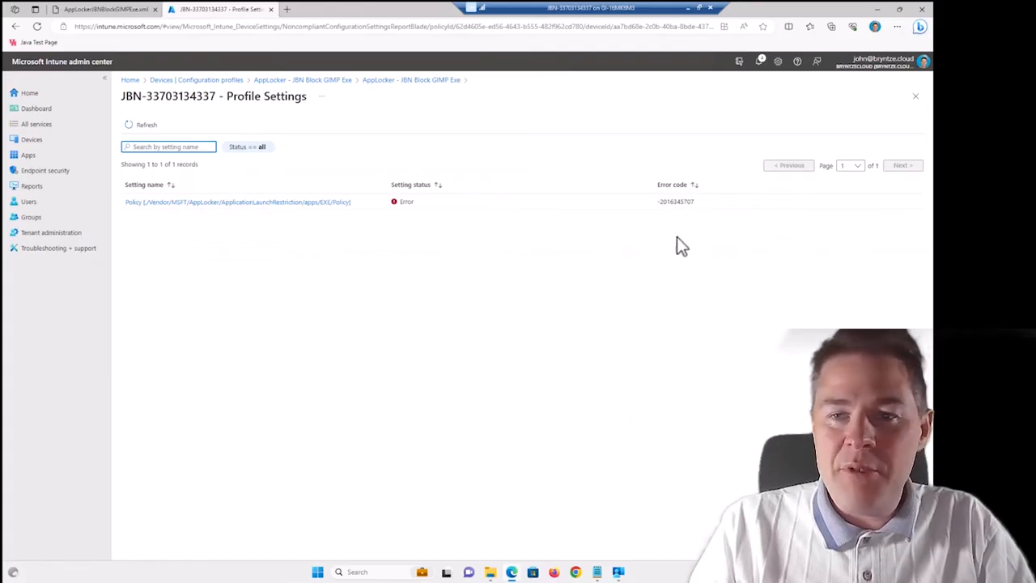
left_click_drag(697, 204, 672, 204)
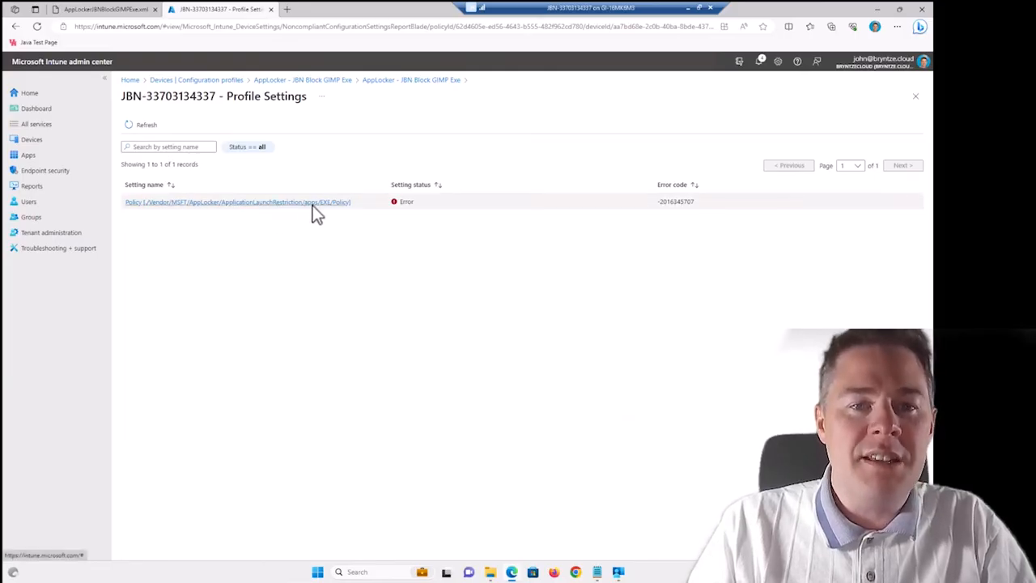
left_click(379, 82)
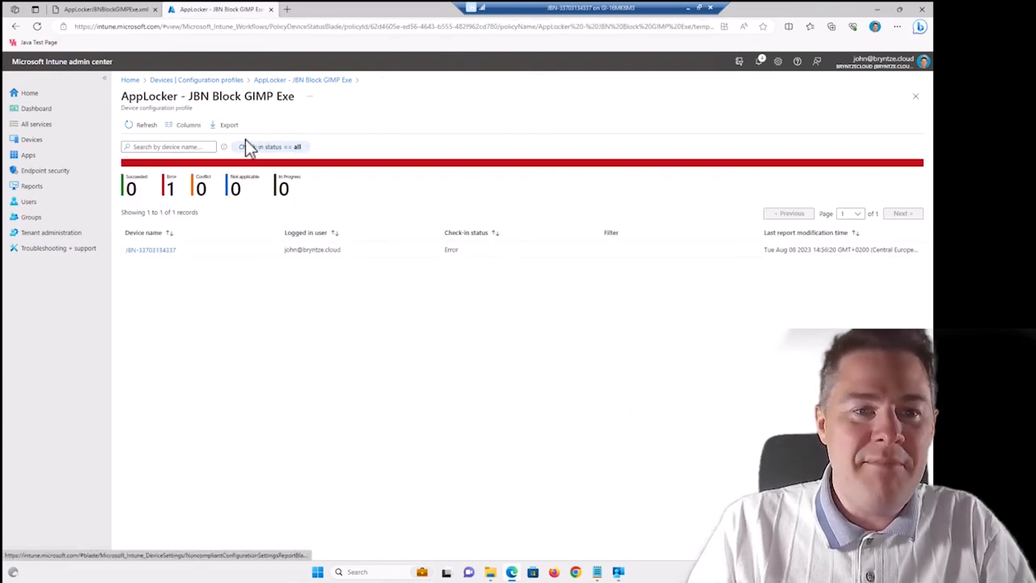
- Open the AppLocker Block GIMP row for editing in the profile's custom OMA-URI configuration settings
left_click(292, 81)
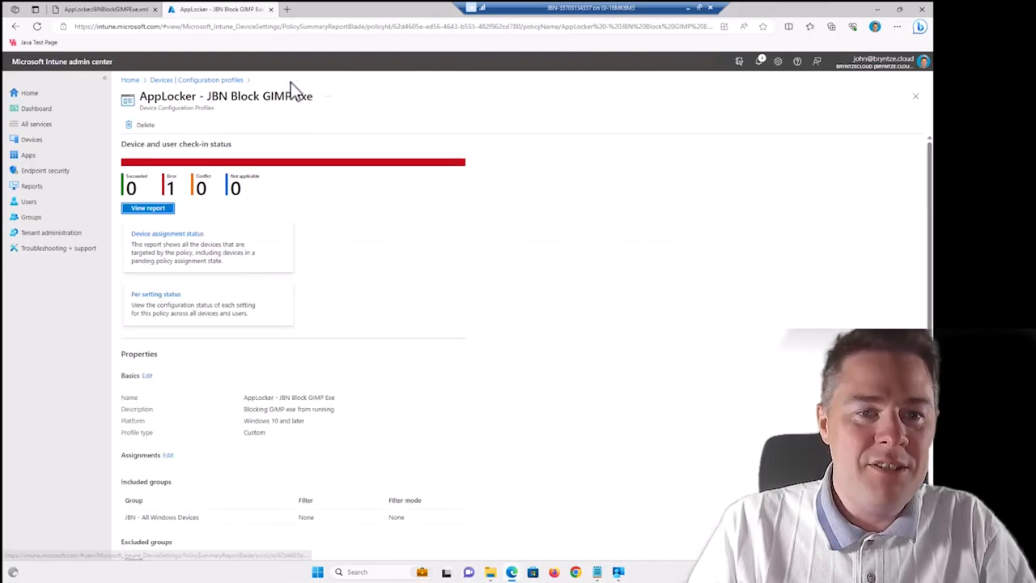
scroll(242, 442, "down", 2)
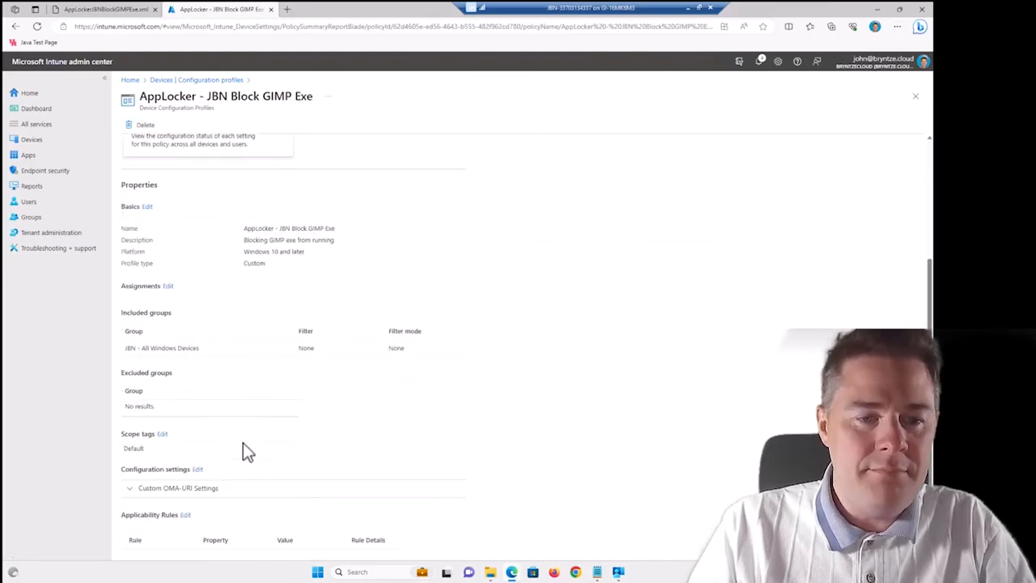
left_click(198, 469)
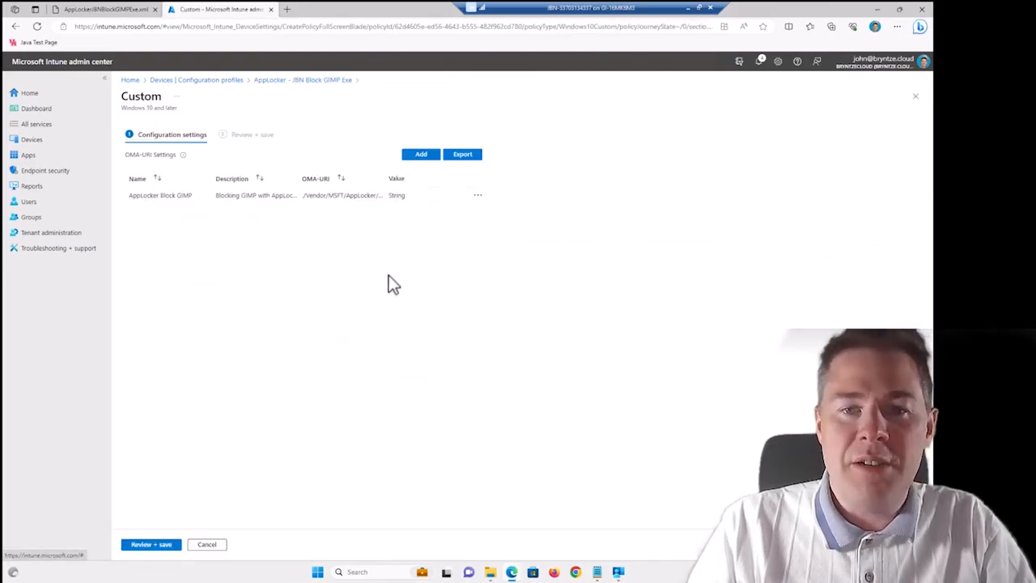
left_click(479, 197)
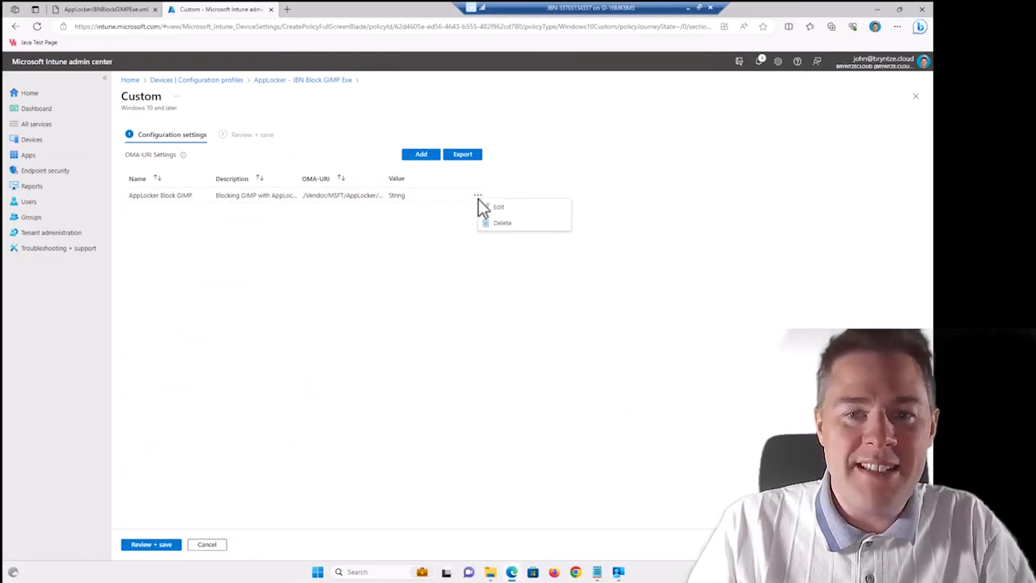
left_click(498, 208)
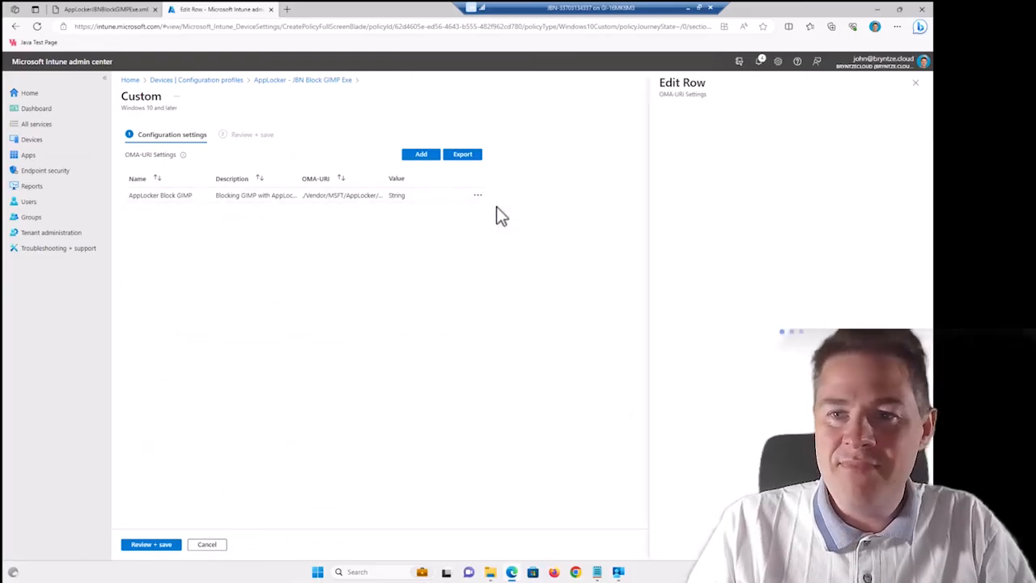
- Correct the OMA-URI by adding the missing "s", so that the path segment reads ApplicationLaunchRestrictions before /apps/EXE/Policy
left_click(896, 157)
key("Right")
key("Right")
key("Right")
key("Right")
key("Right")
key("Right")
key("Right")
key("Right")
key("Right")
key("Right")
key("Right")
key("Right")
key("Right")
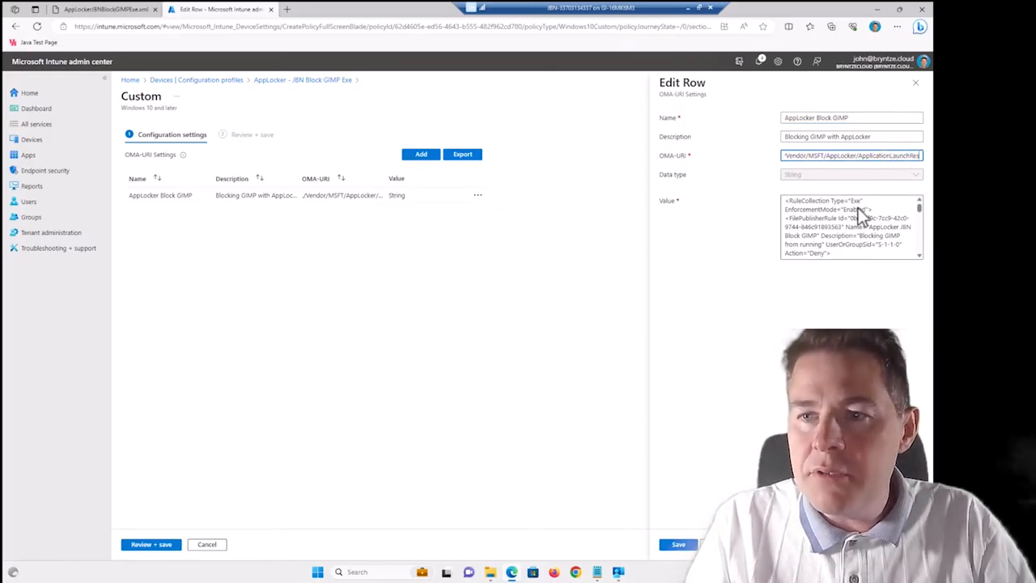
key("Right")
key("Right")
key("Right")
key("Right")
key("Right")
key("Right")
key("Right")
key("Right")
key("Right")
key("Right")
key("Right")
key("Right")
key("Right")
key("Right")
key("Right")
key("Right")
key("Right")
key("Right")
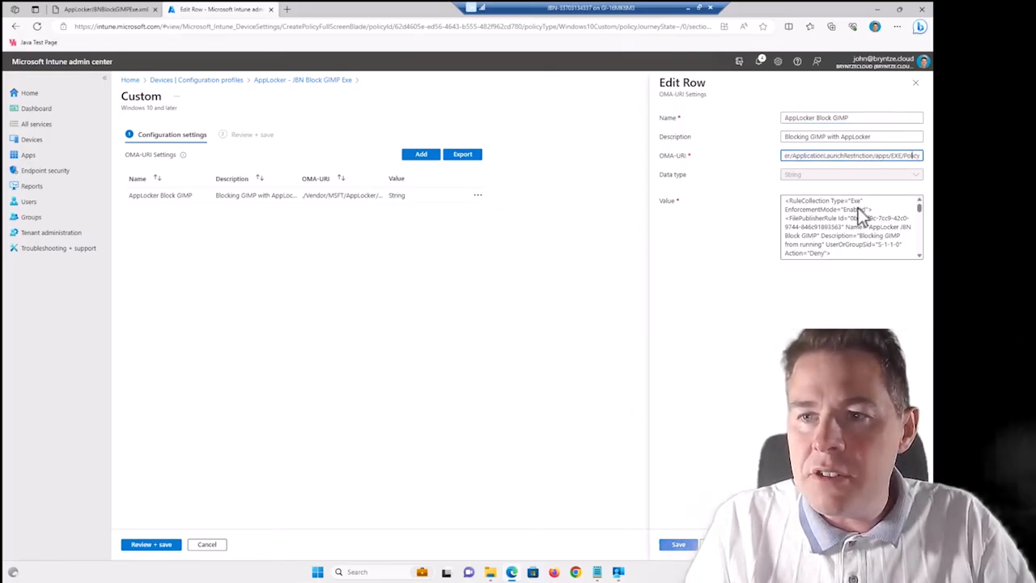
key("Left")
key("Left")
key("Left")
key("Left")
key("Left")
key("Left")
key("Left")
key("Left")
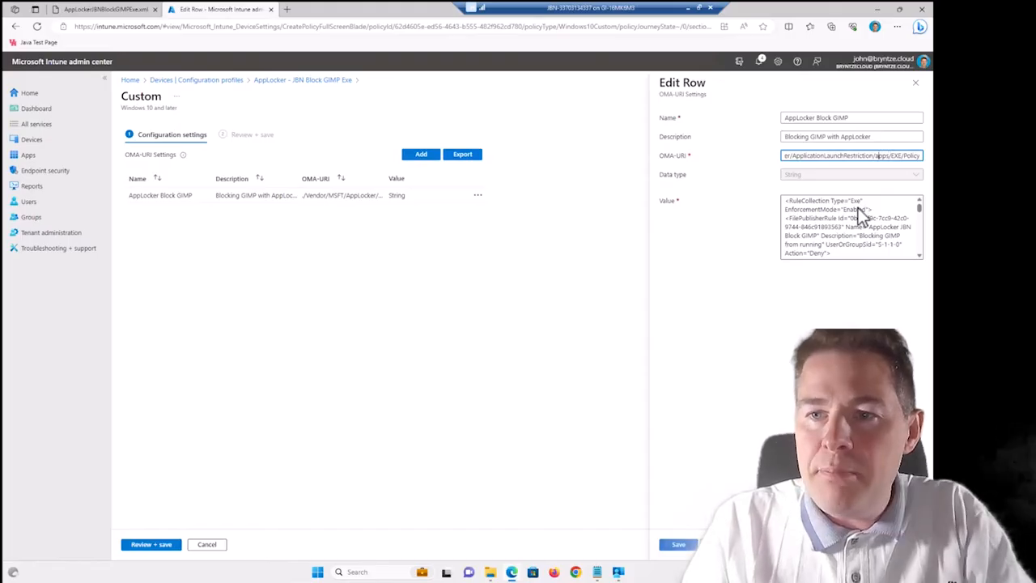
type("s")
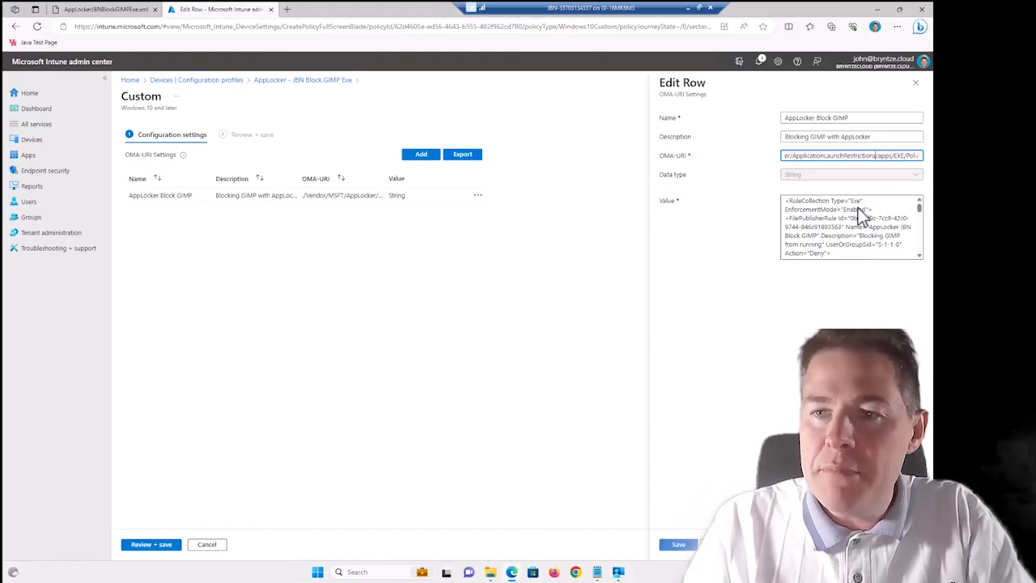
double_click(899, 155)
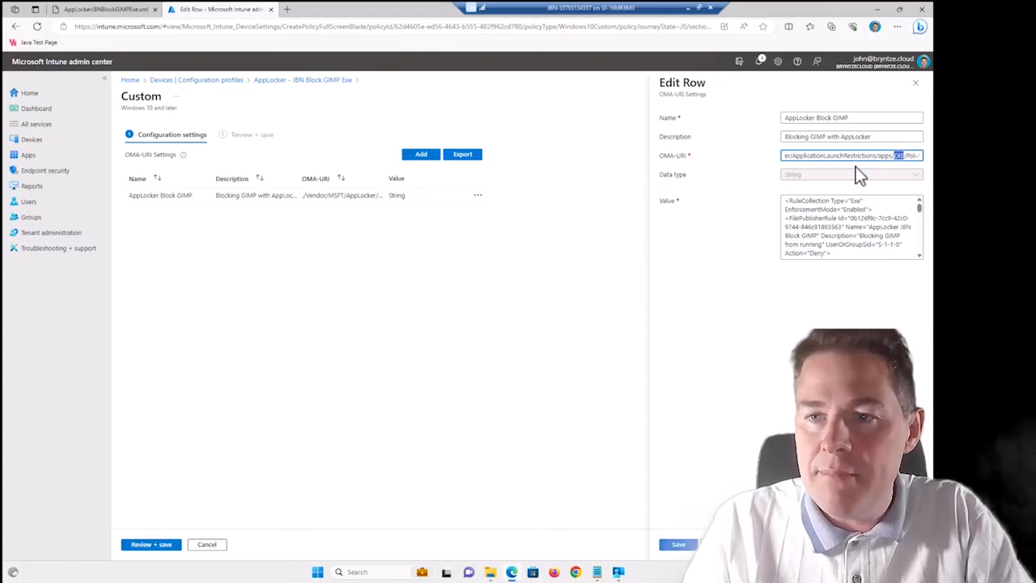
- Save the edited OMA-URI row, and review and save the custom profile's configuration settings
left_click(681, 544)
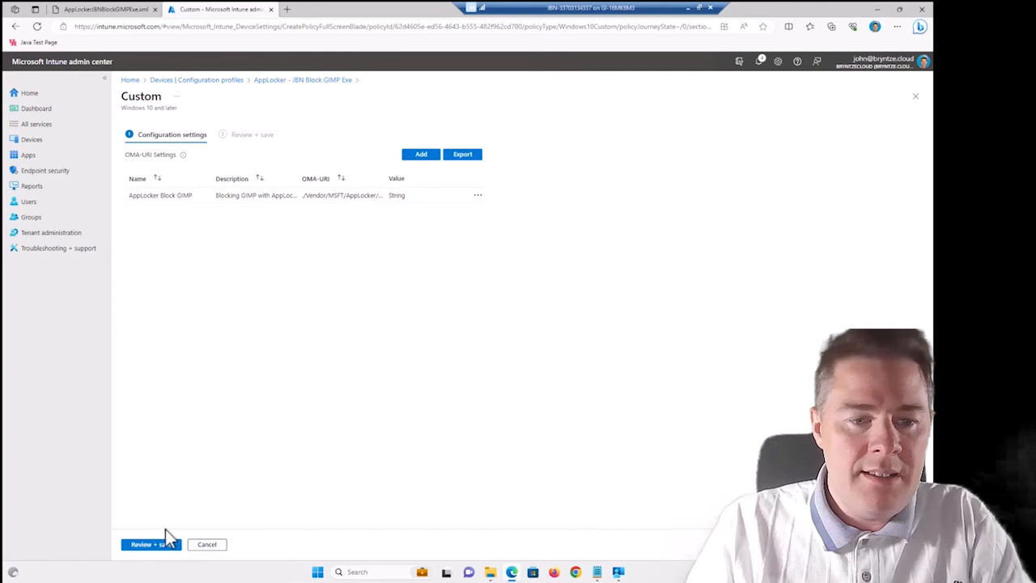
left_click(147, 543)
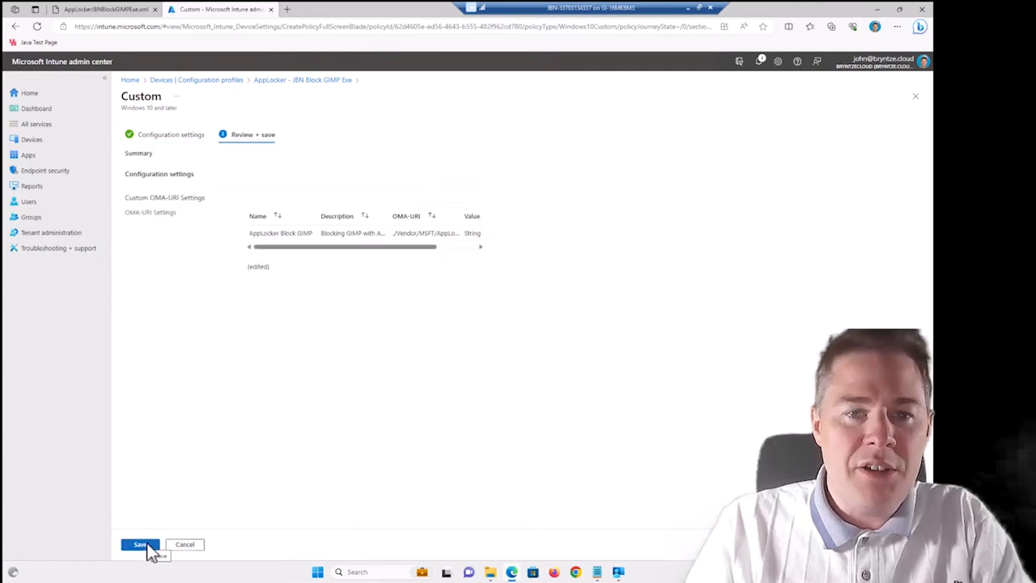
left_click(147, 544)
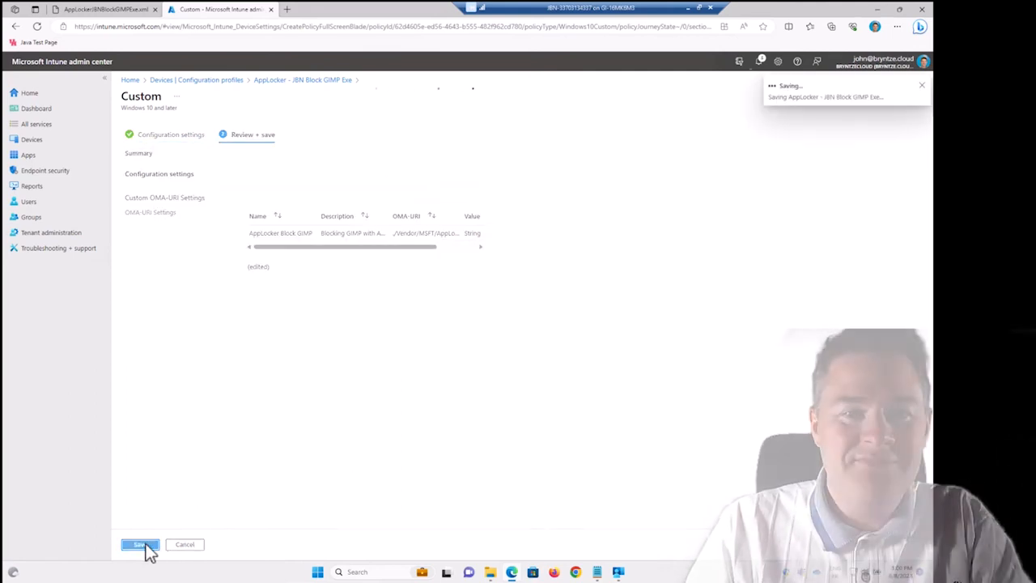
- Reopen the profile's device check-in report and refresh it
scroll(215, 446, "down", 5)
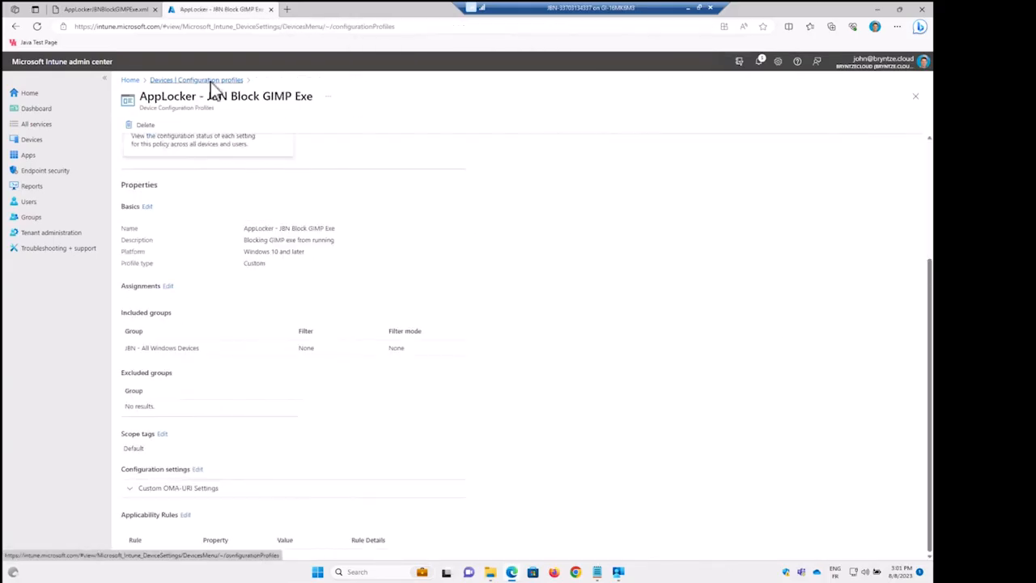
left_click(148, 209)
left_click(146, 126)
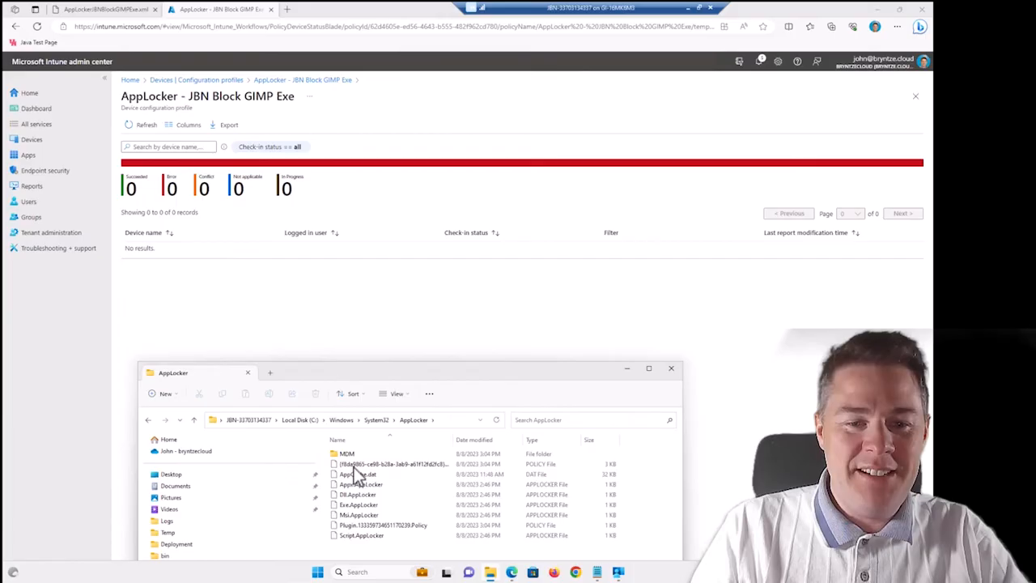
- Check the local AppLocker folder for newly delivered policy files, including the Plugin policy and the GUID-named policy
left_click(404, 528)
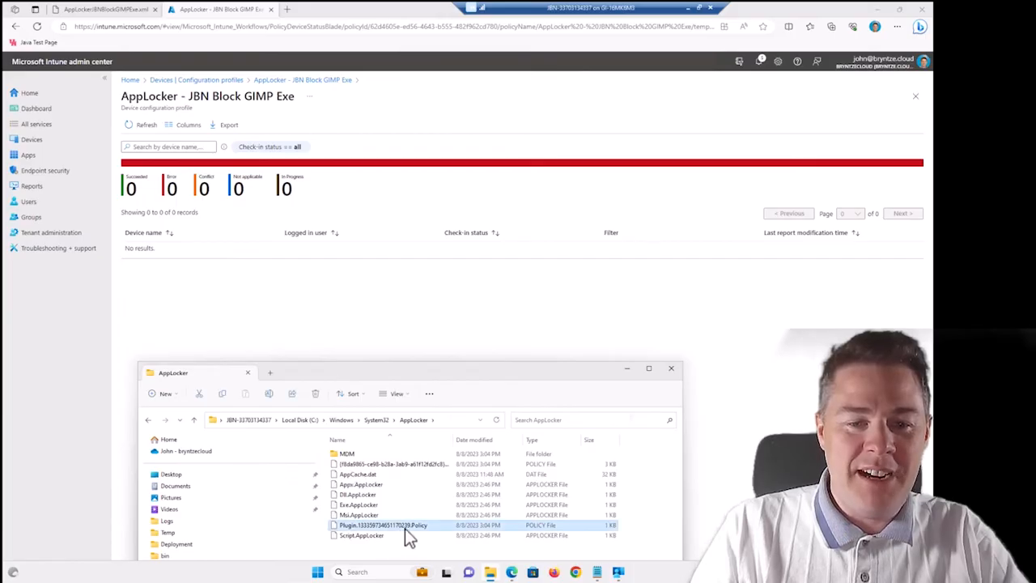
left_click(376, 536)
left_click(379, 527)
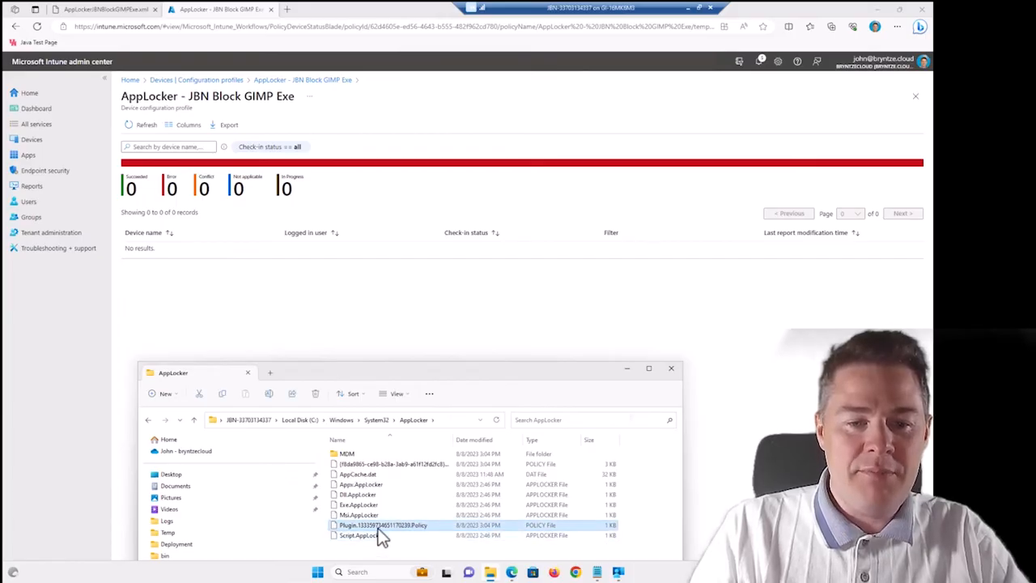
left_click(375, 465)
- Browse from the MDM folder through its nested subfolders to AppLocker\ApplicationLaunchRestrictions\apps\EXE
double_click(347, 455)
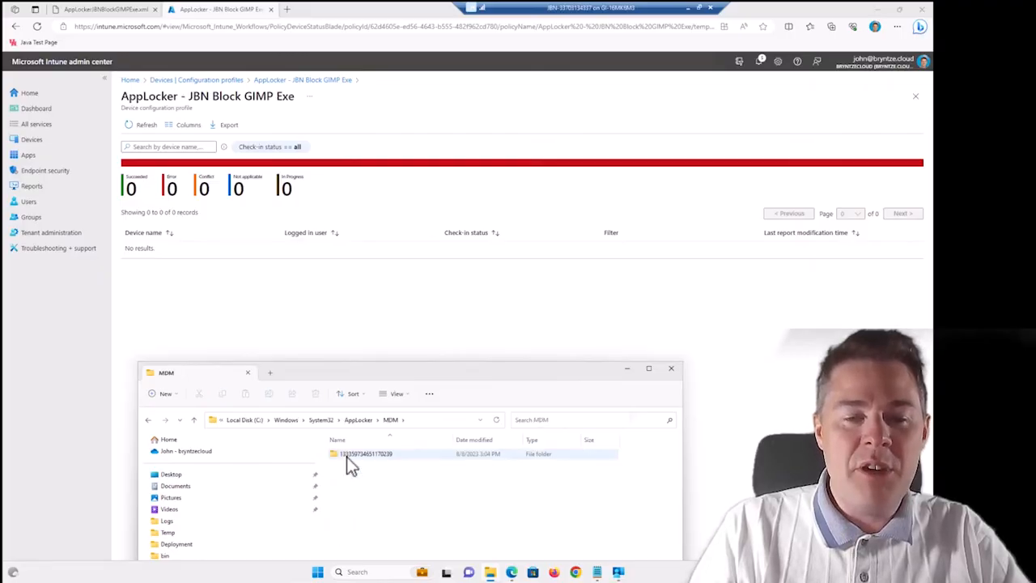
double_click(359, 455)
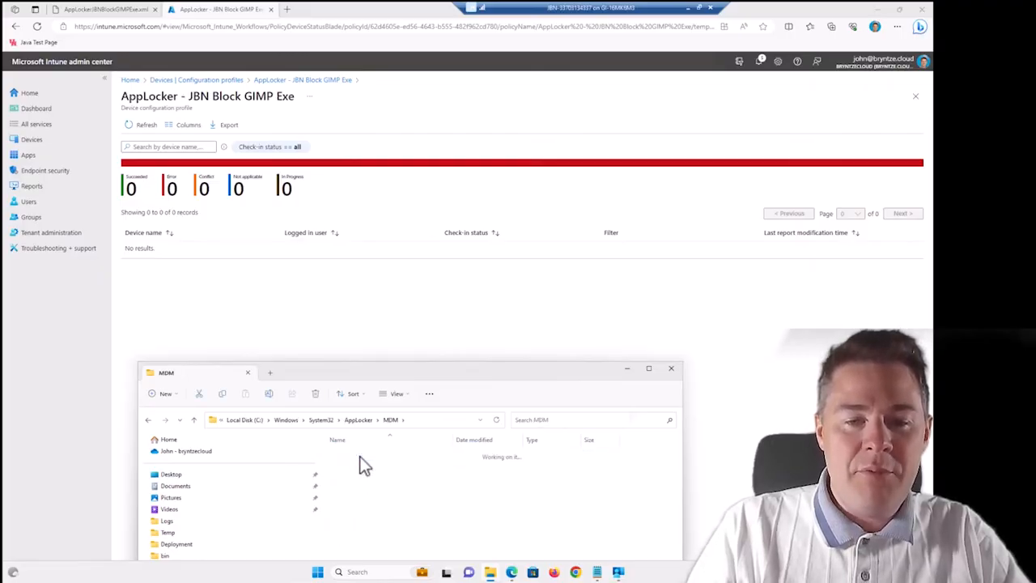
double_click(368, 457)
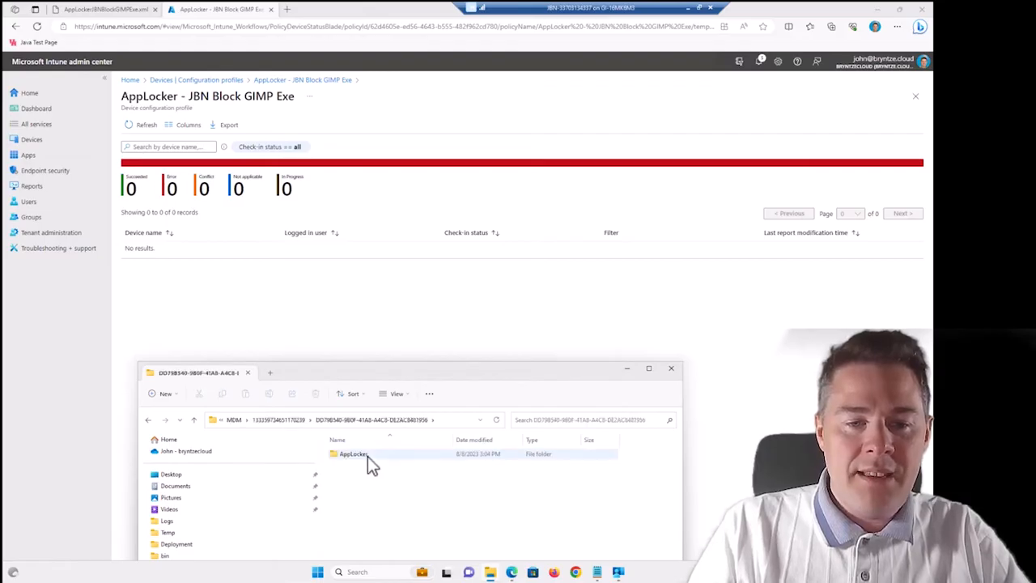
double_click(361, 457)
double_click(358, 455)
double_click(350, 458)
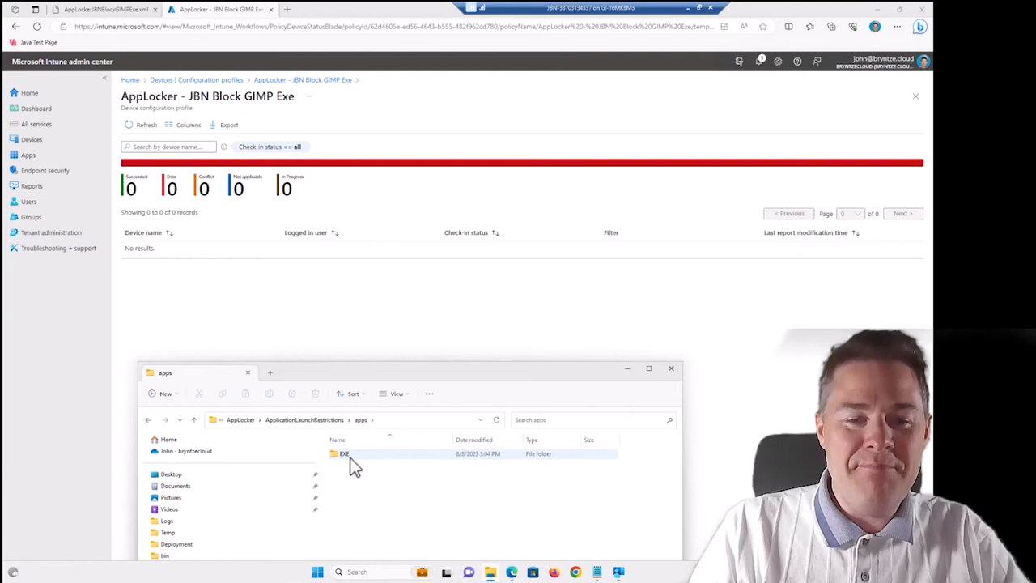
double_click(345, 455)
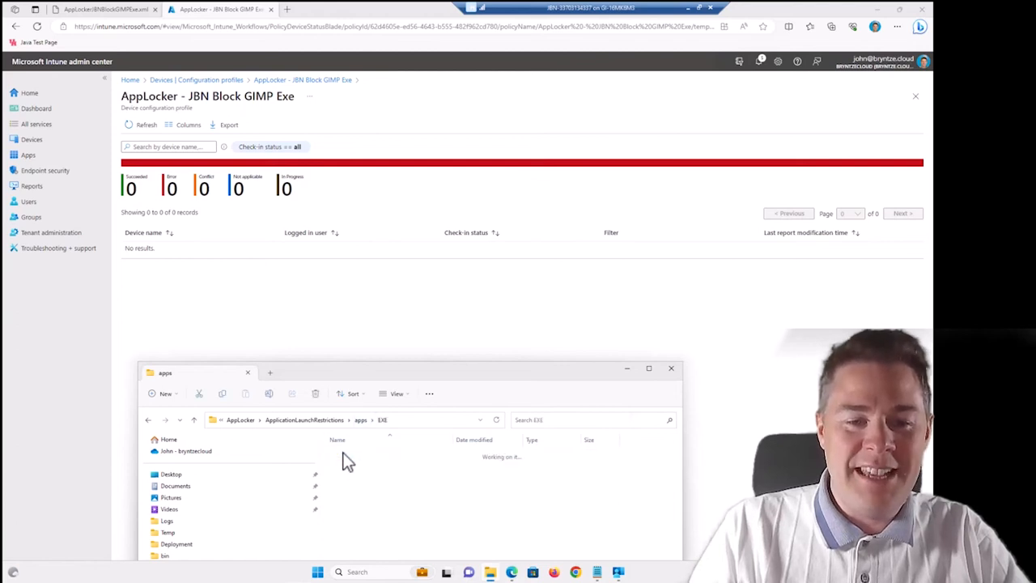
- Open the Policy file from the EXE folder in Notepad++ and highlight its entire rule collection
right_click(348, 454)
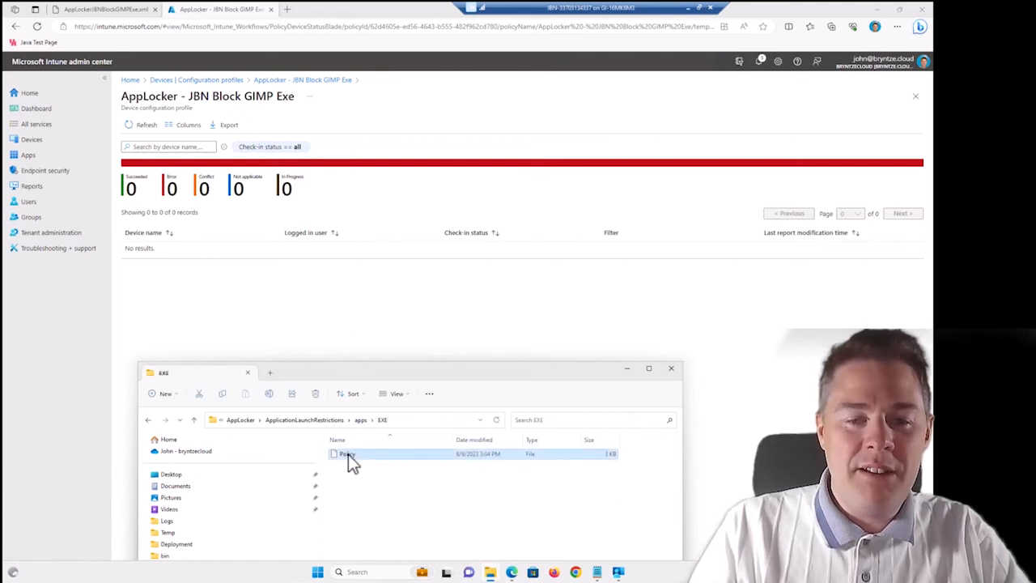
left_click(395, 425)
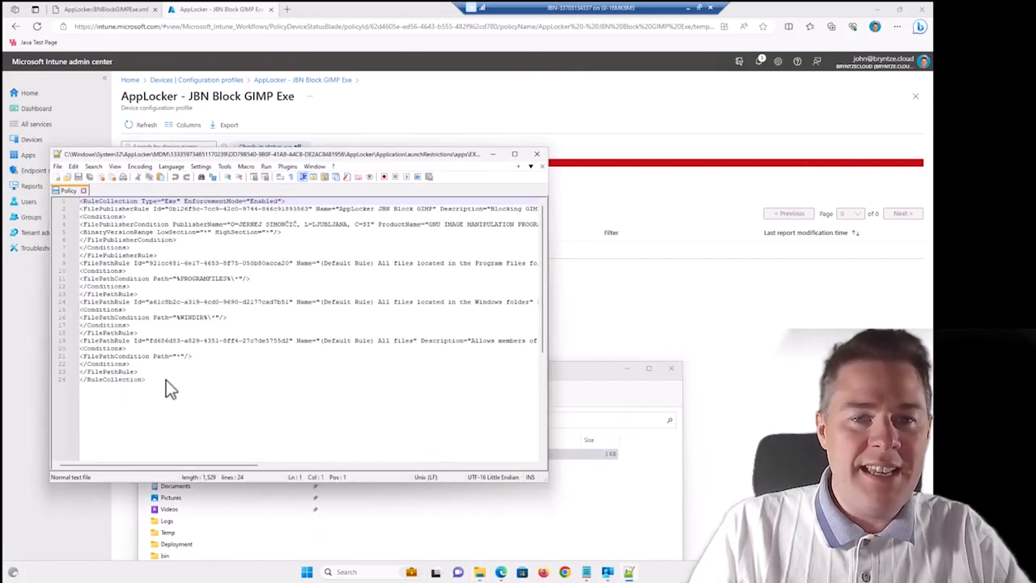
left_click_drag(154, 385, 42, 182)
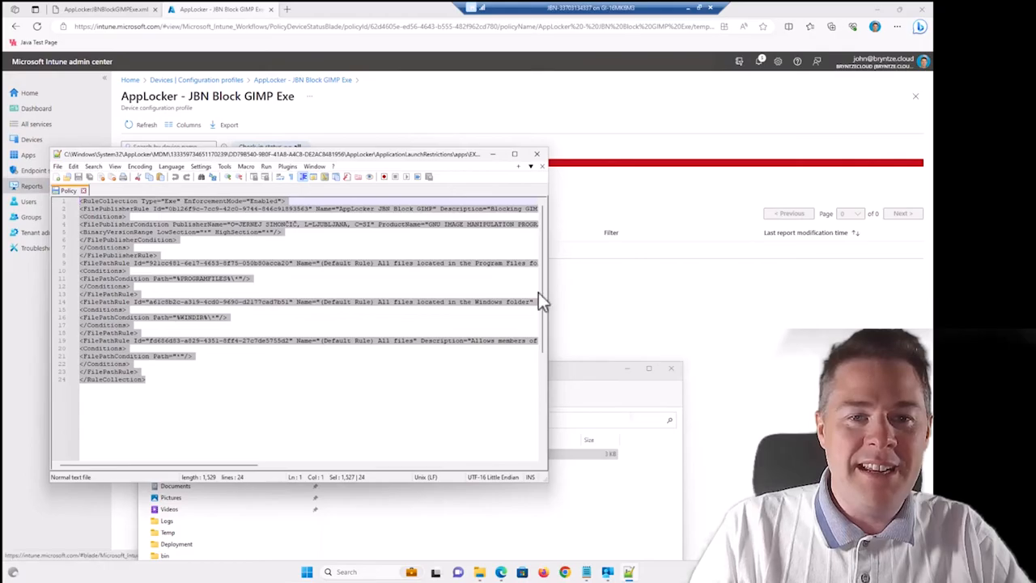
- Switch back to the Intune admin center and refresh the GIMP profile's device check-in report
left_click(704, 321)
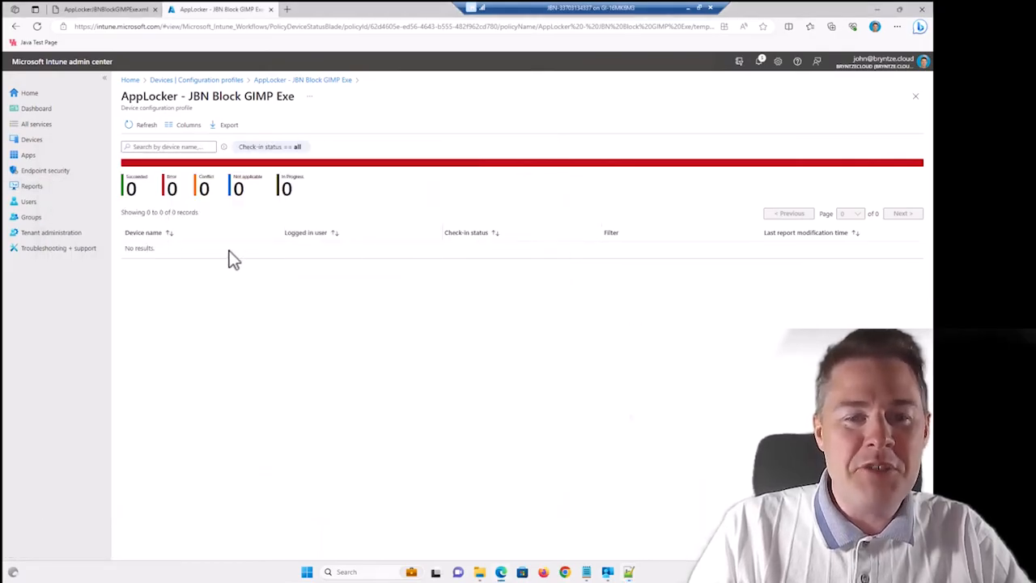
left_click(139, 128)
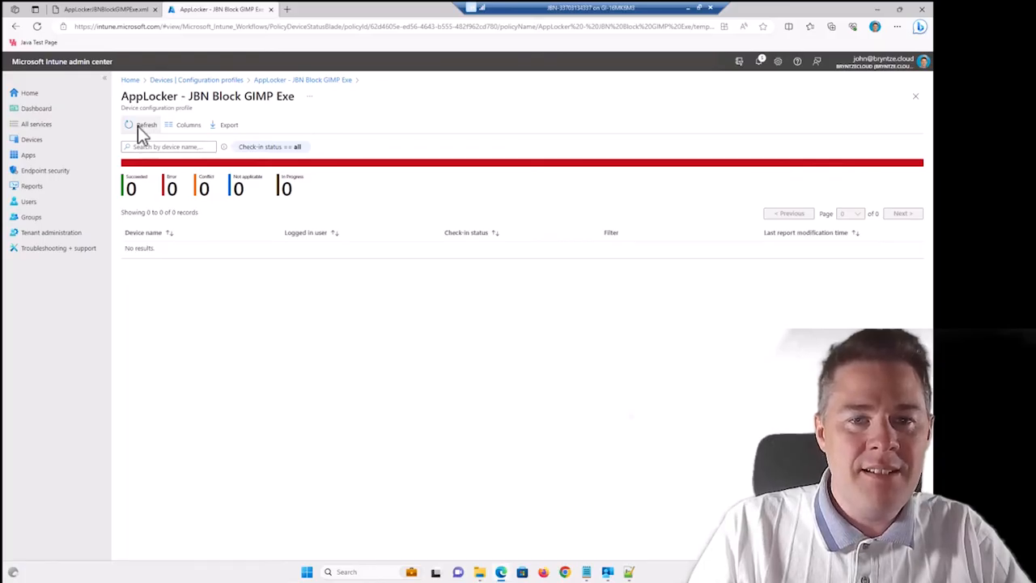
left_click(138, 127)
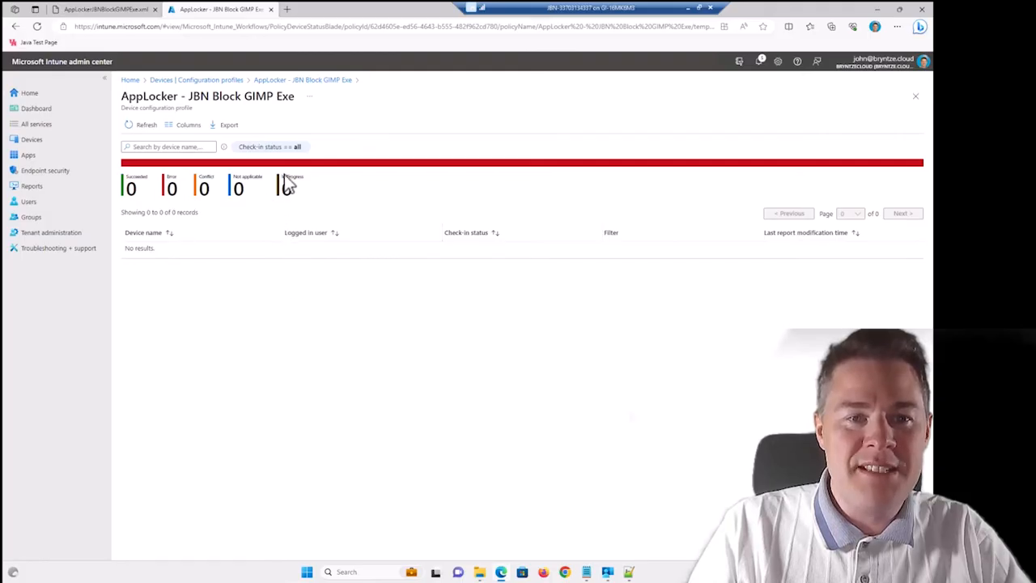
- Minimize the EXE folder window, try launching GIMP 2.10.34 to test the block, and dismiss the notice
left_click(480, 572)
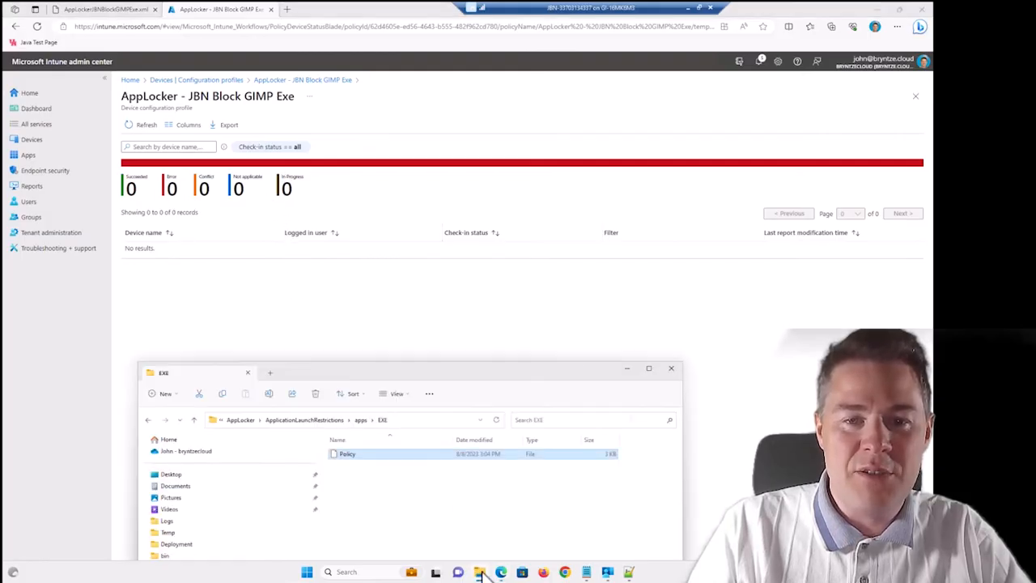
left_click(626, 370)
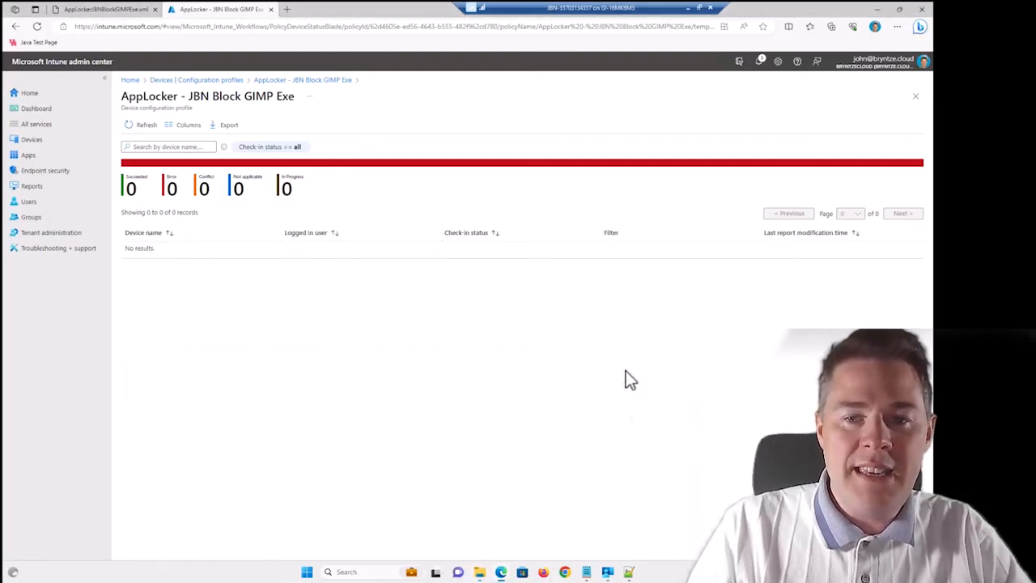
left_click(307, 572)
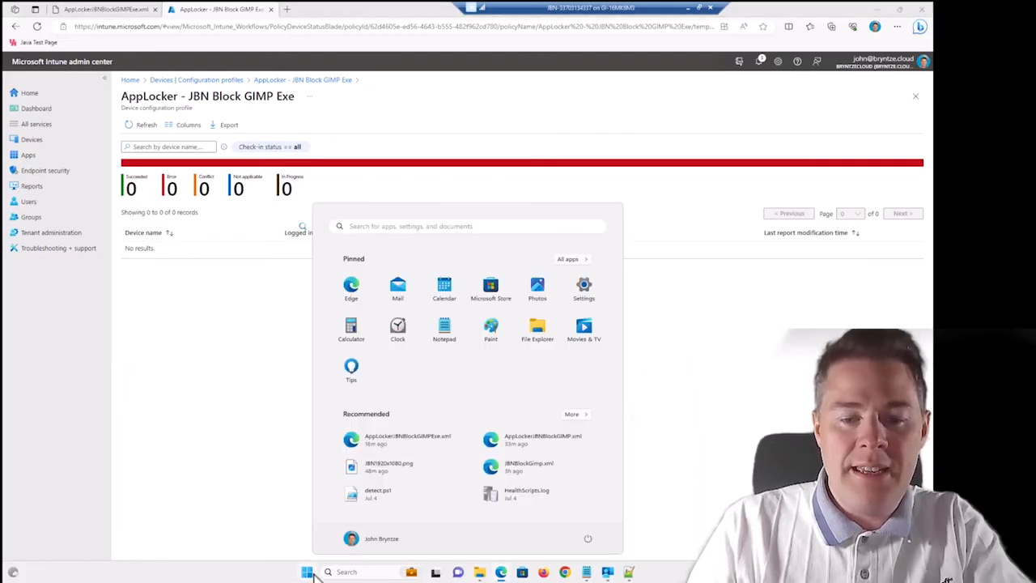
type("gim")
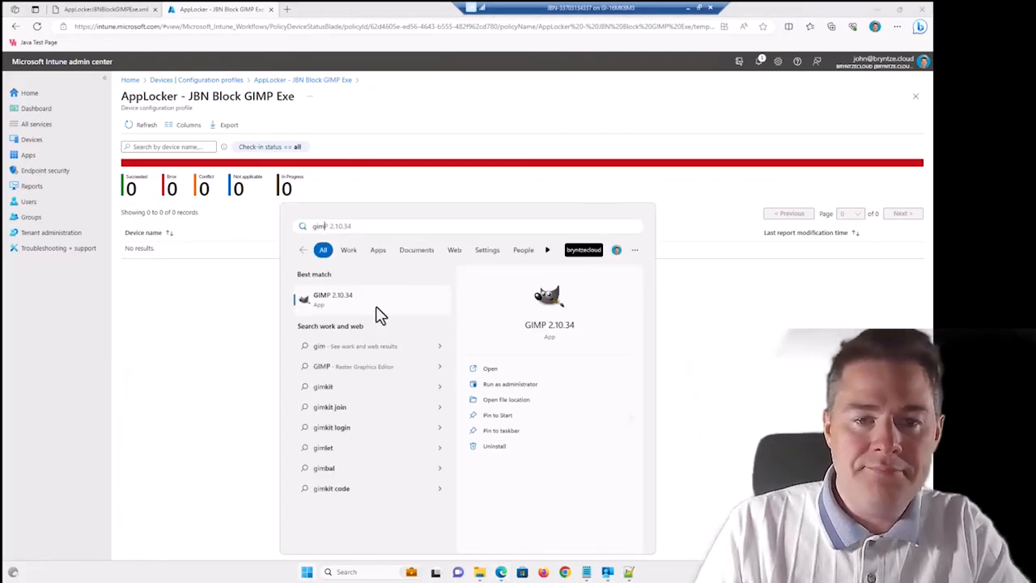
left_click(301, 299)
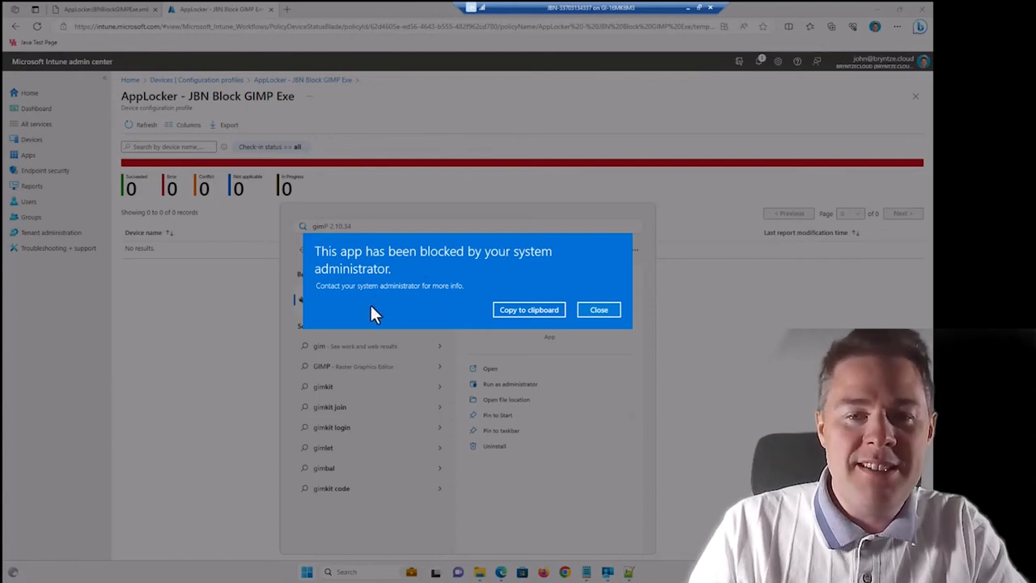
left_click(602, 310)
- Reload the check-in report by going back to the profile overview, viewing the report again and refreshing it
left_click(138, 126)
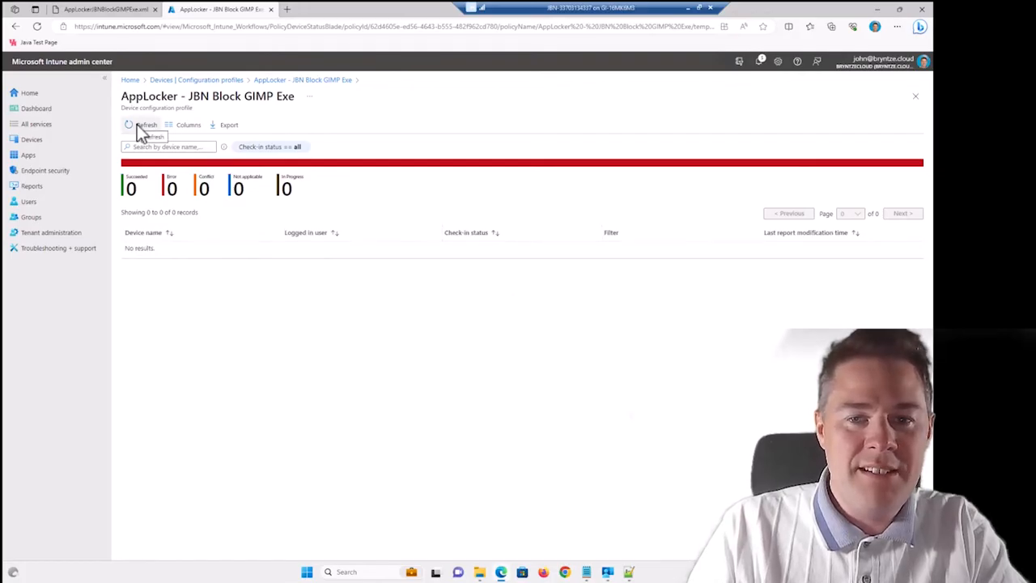
left_click(267, 83)
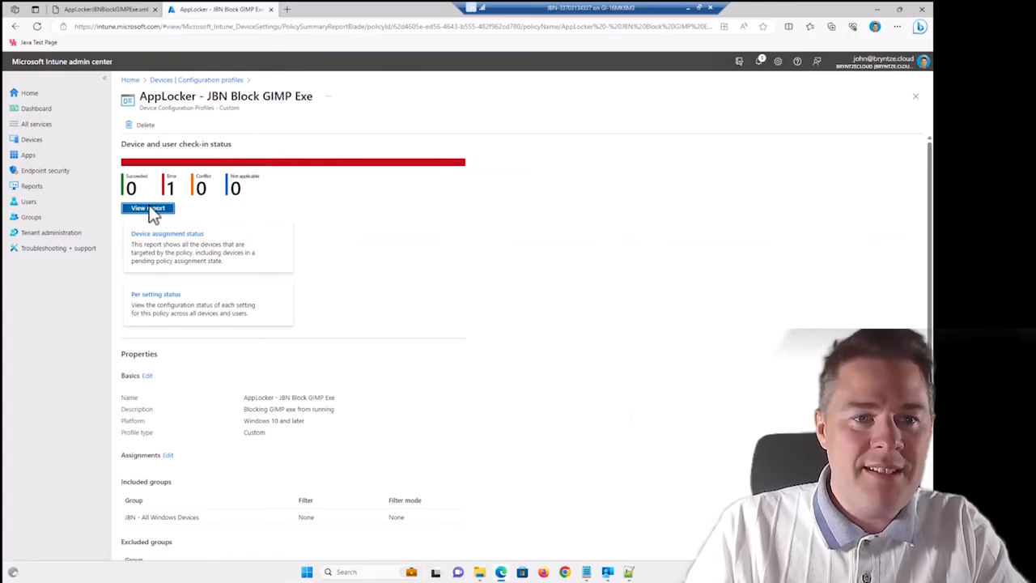
left_click(148, 208)
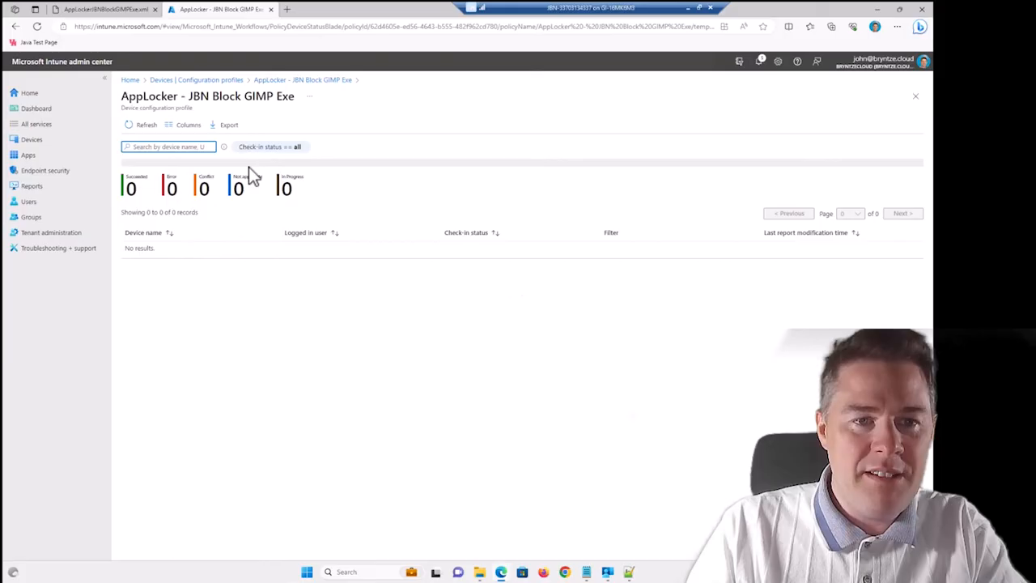
left_click(143, 126)
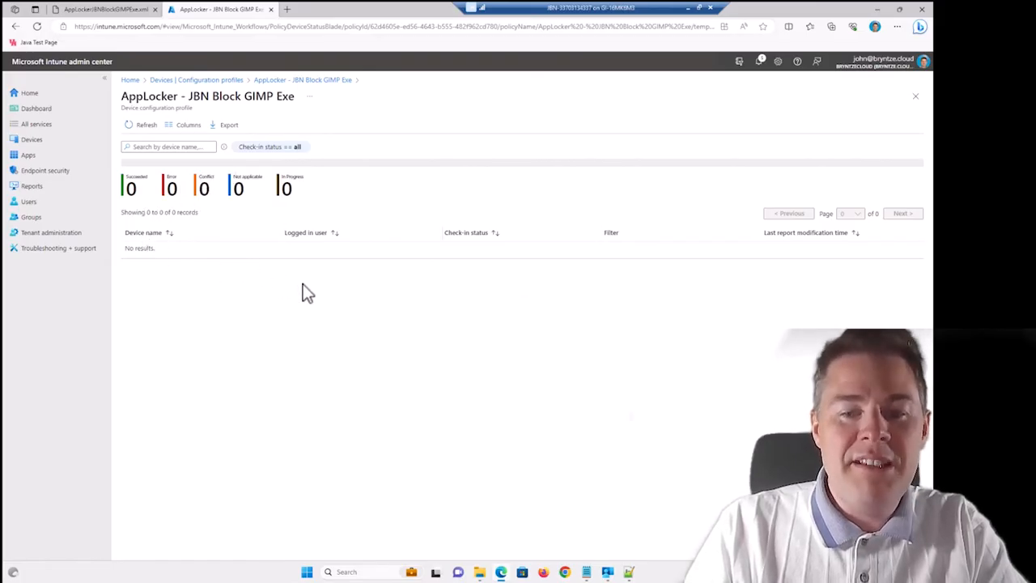
- Sync the device in Company Portal, and refresh the profile's check-in report in the Intune admin center
left_click(607, 571)
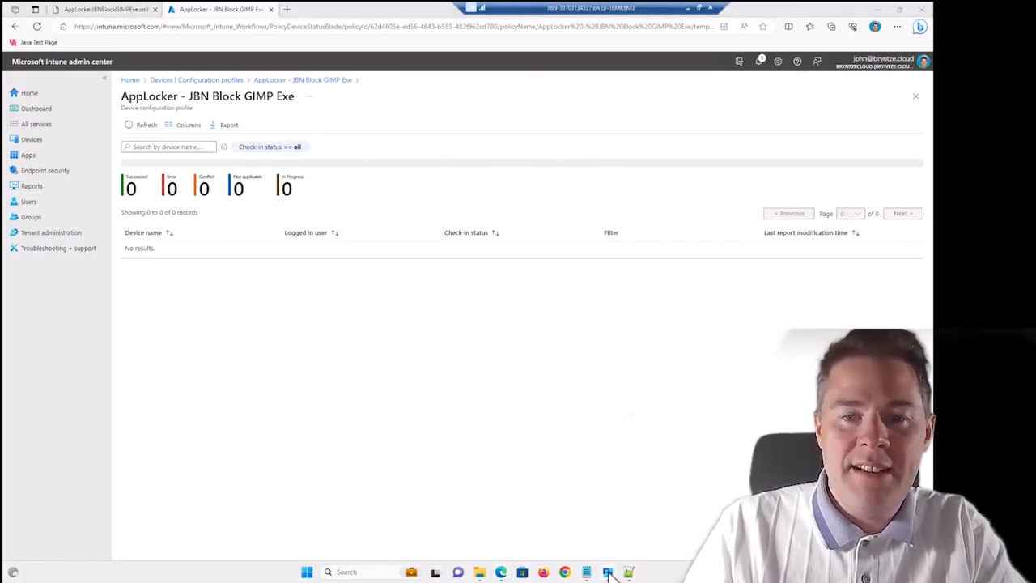
left_click(195, 103)
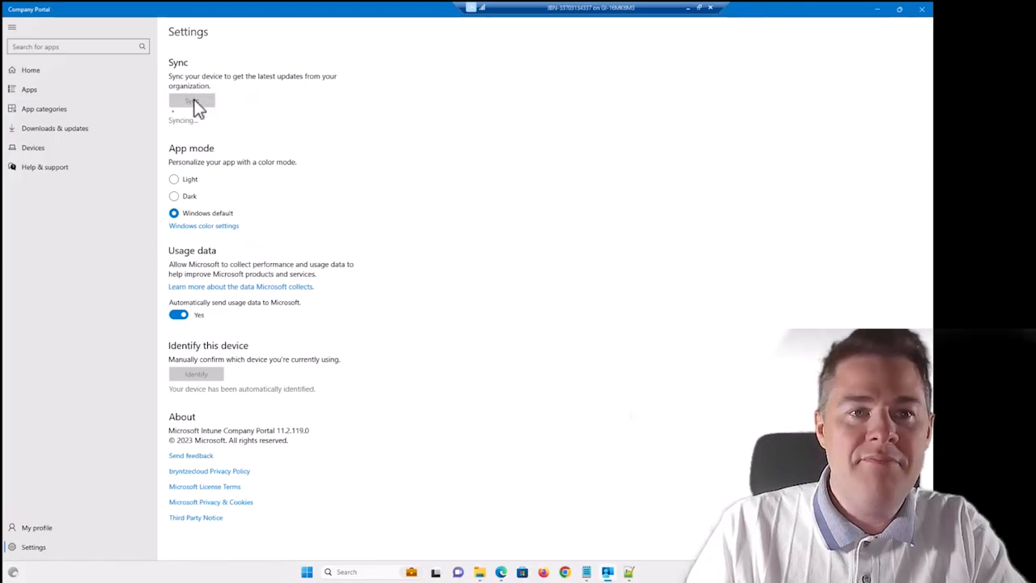
left_click(878, 11)
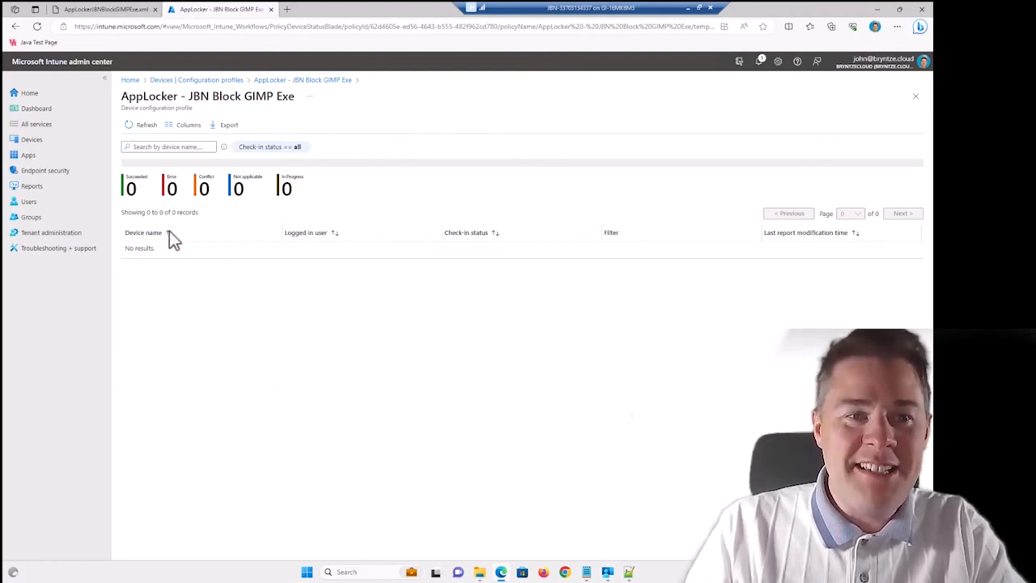
left_click(140, 128)
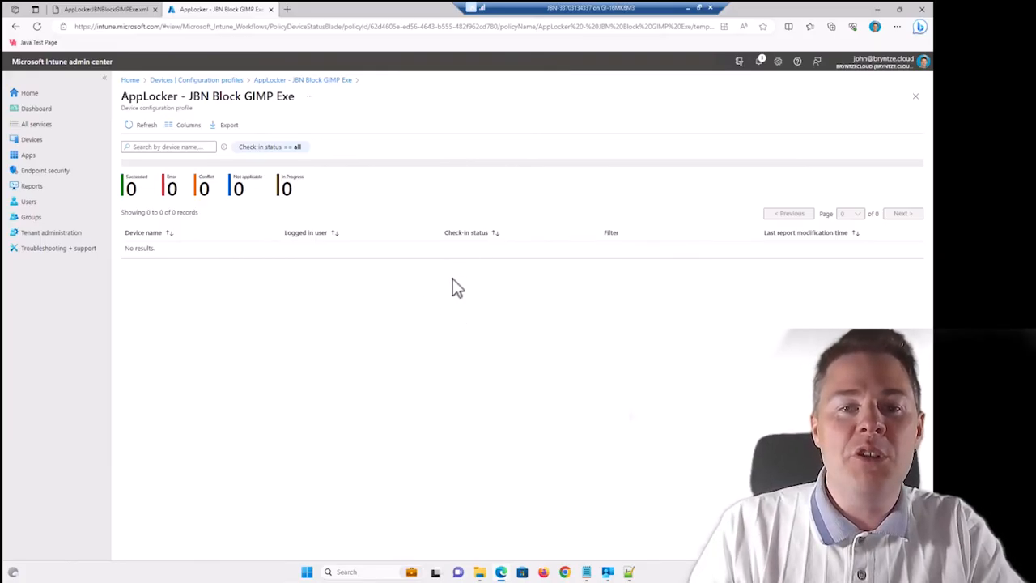
- Examine the EnforcementMode value of the delivered Policy file in Notepad++, and refresh the Intune check-in report again
left_click(586, 572)
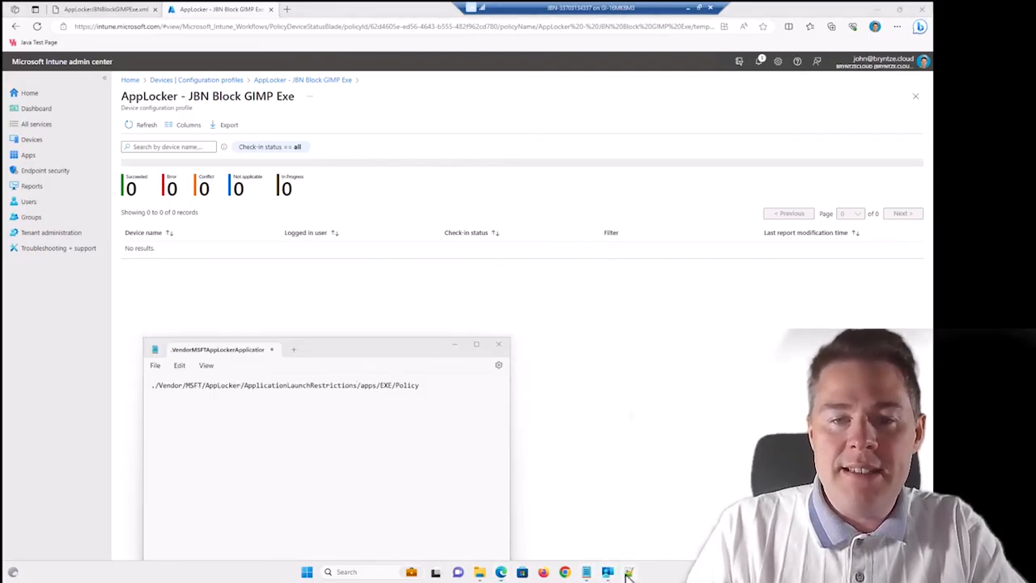
left_click(628, 572)
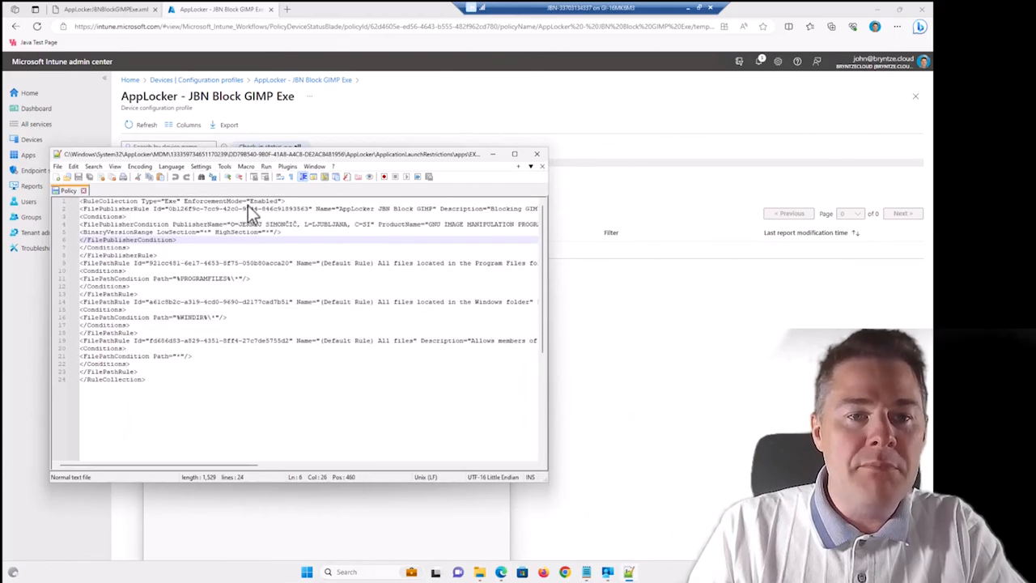
left_click_drag(250, 202, 268, 203)
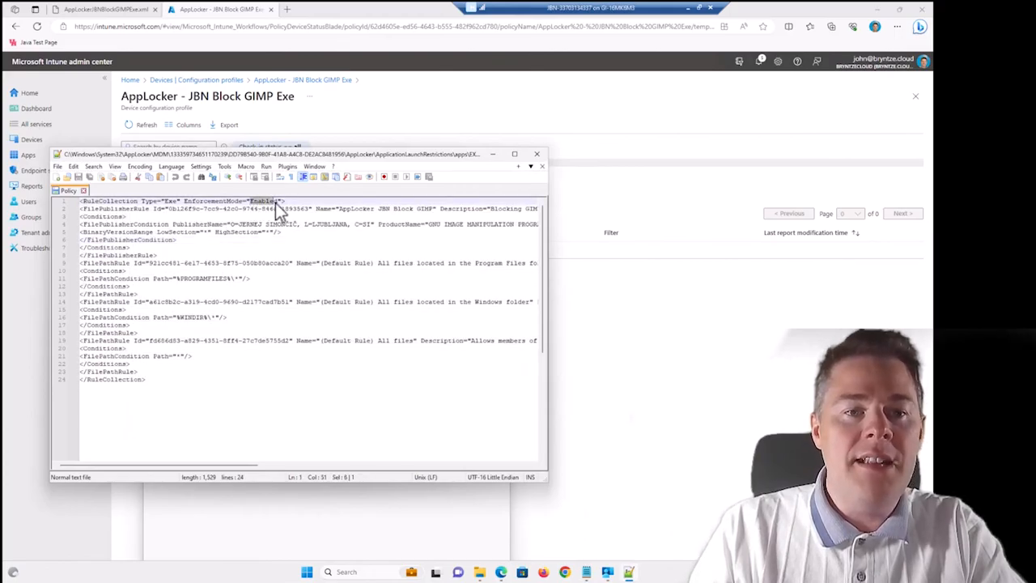
left_click_drag(155, 382, 254, 199)
double_click(255, 198)
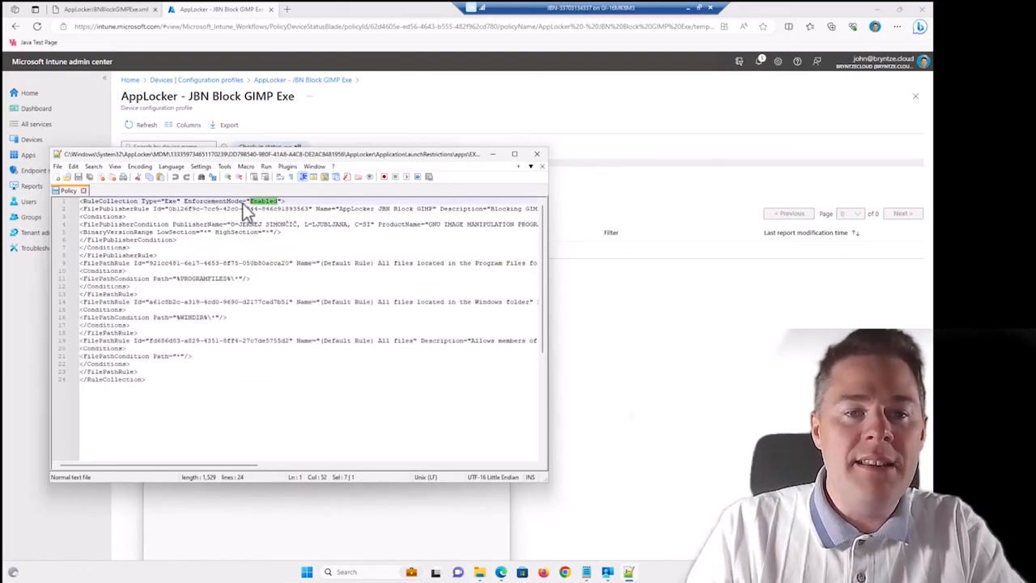
left_click(637, 350)
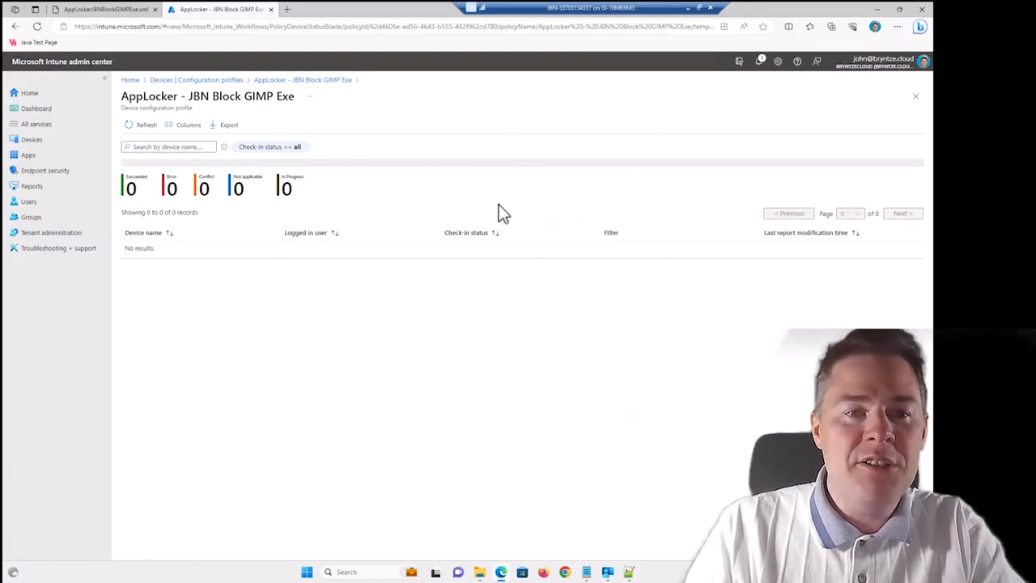
left_click(140, 127)
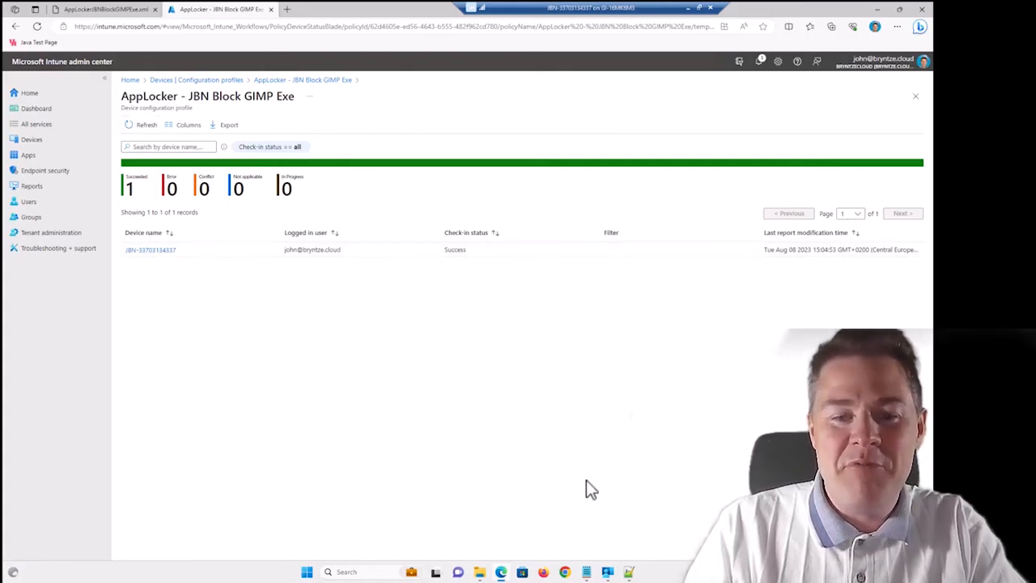
- Bring up File Explorer, go to C:\Windows\System32\AppLocker, and reposition the window below the check-in report's results
left_click(481, 572)
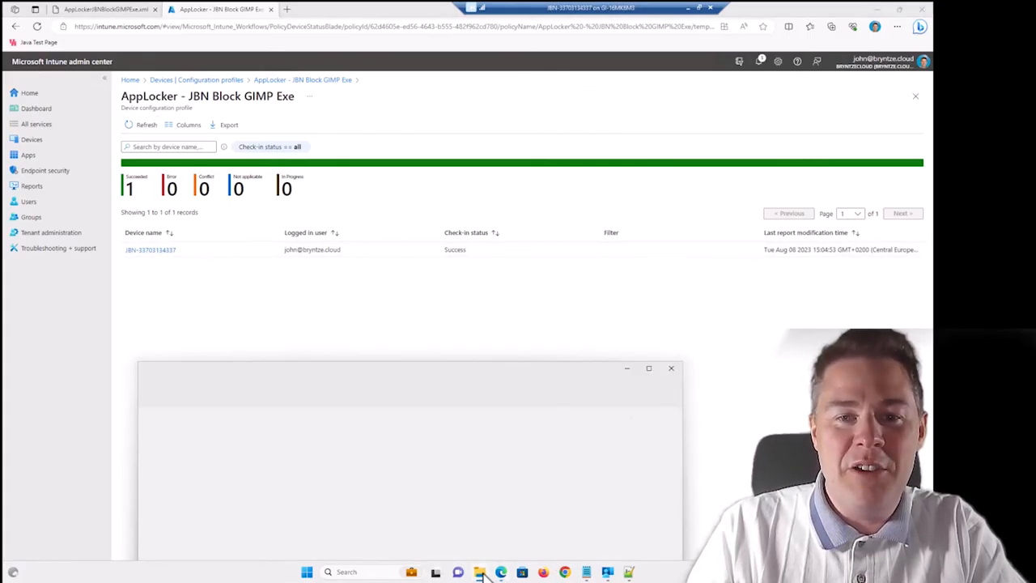
left_click_drag(304, 373, 362, 291)
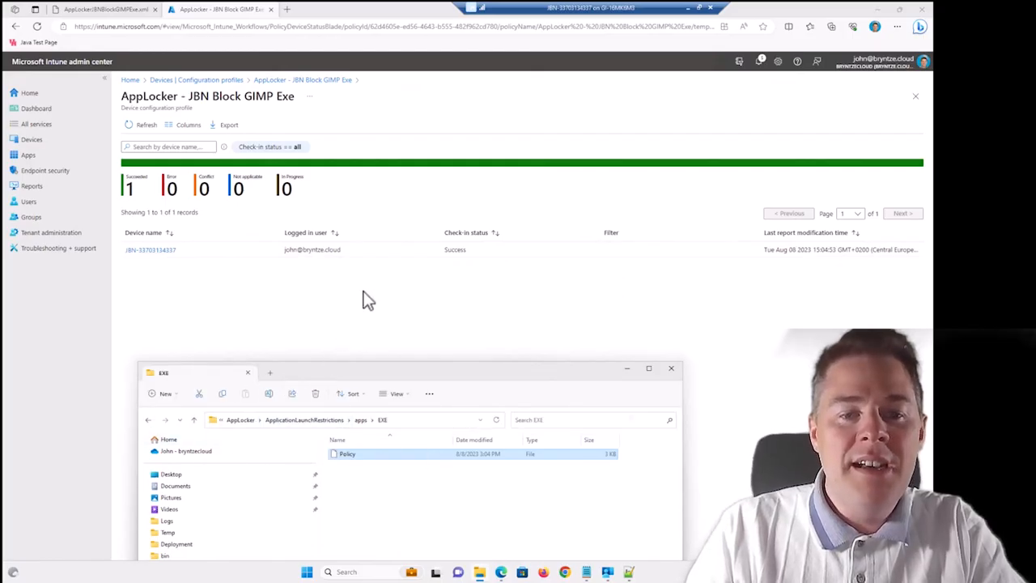
left_click(488, 340)
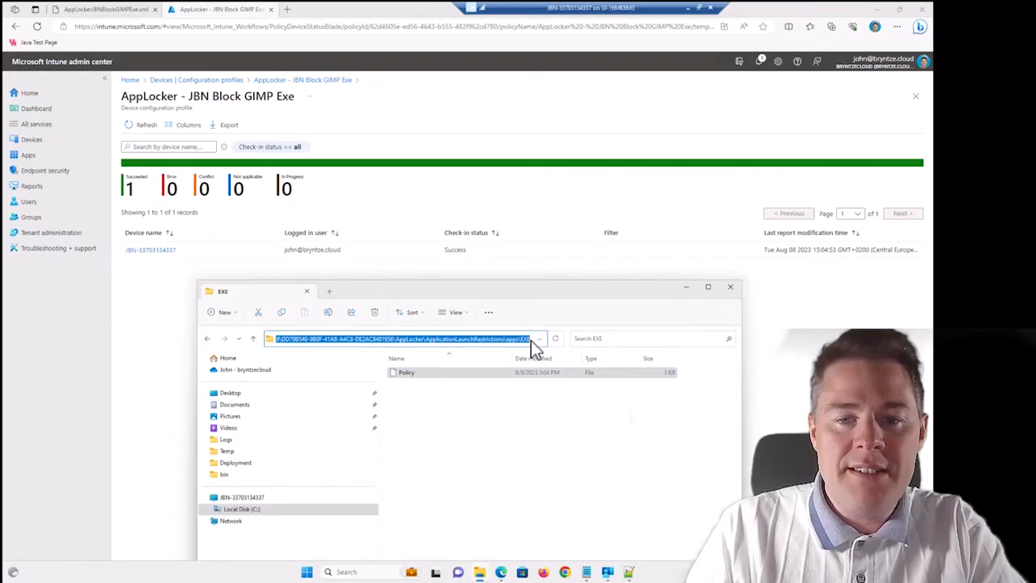
left_click_drag(332, 339, 180, 325)
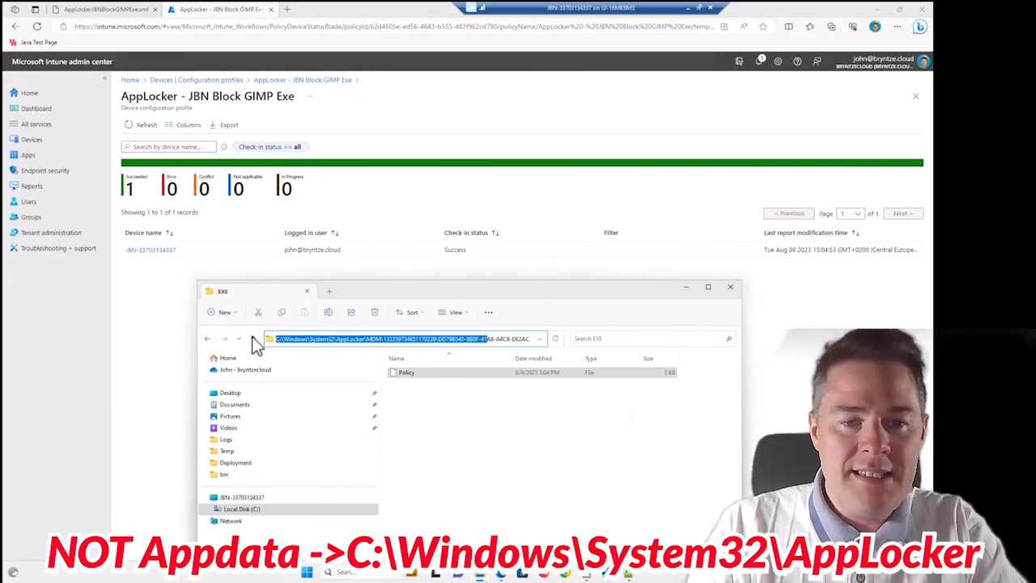
left_click(373, 340)
left_click_drag(369, 339, 557, 346)
type("C:\\Windows\\System32\\AppLocker")
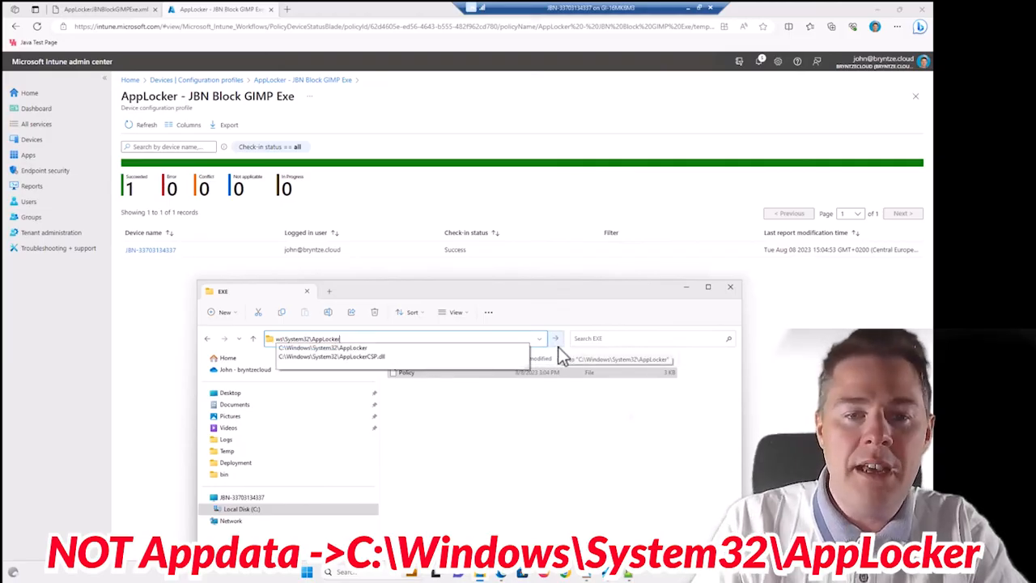
key("Return")
left_click_drag(465, 287, 456, 229)
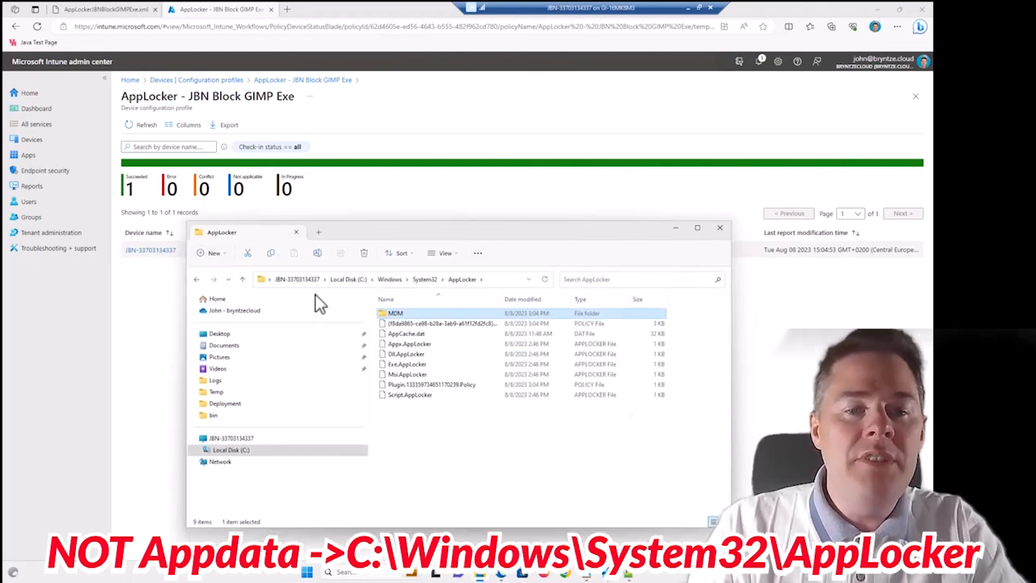
- Browse from the MDM folder down to AppLocker\ApplicationLaunchRestrictions\apps\EXE and select the Policy file
double_click(396, 315)
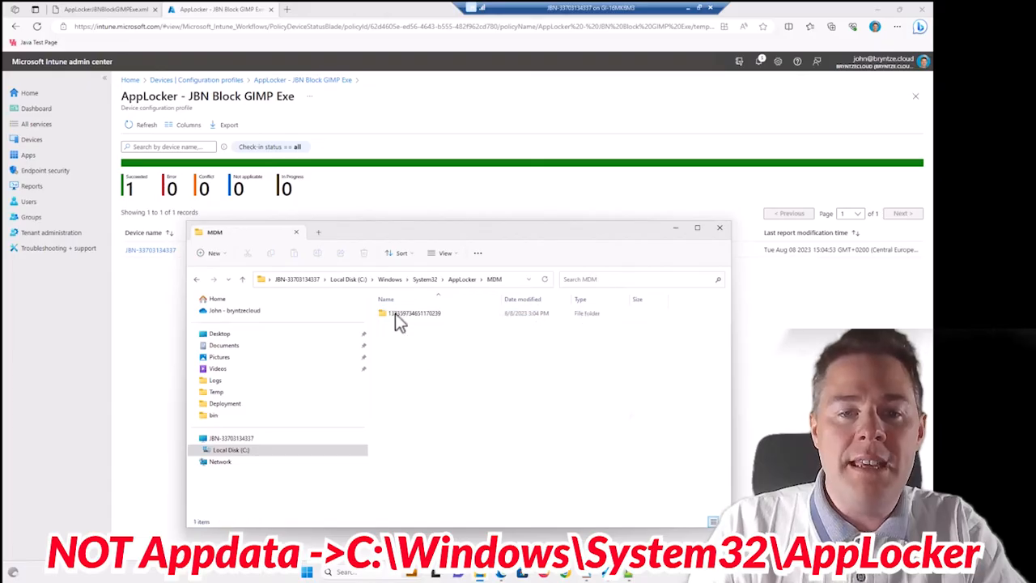
double_click(396, 316)
double_click(396, 316)
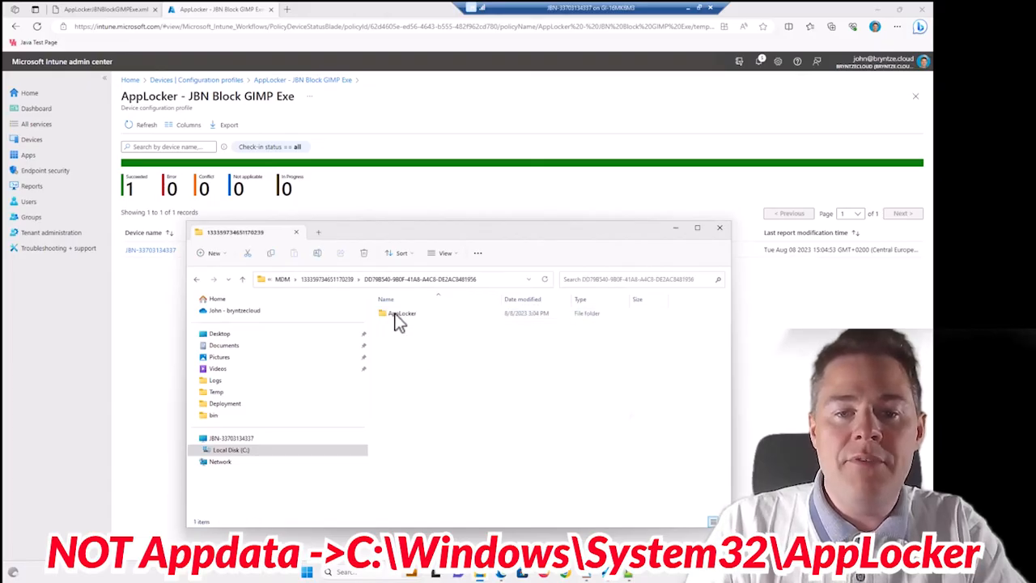
double_click(414, 317)
double_click(396, 315)
double_click(398, 315)
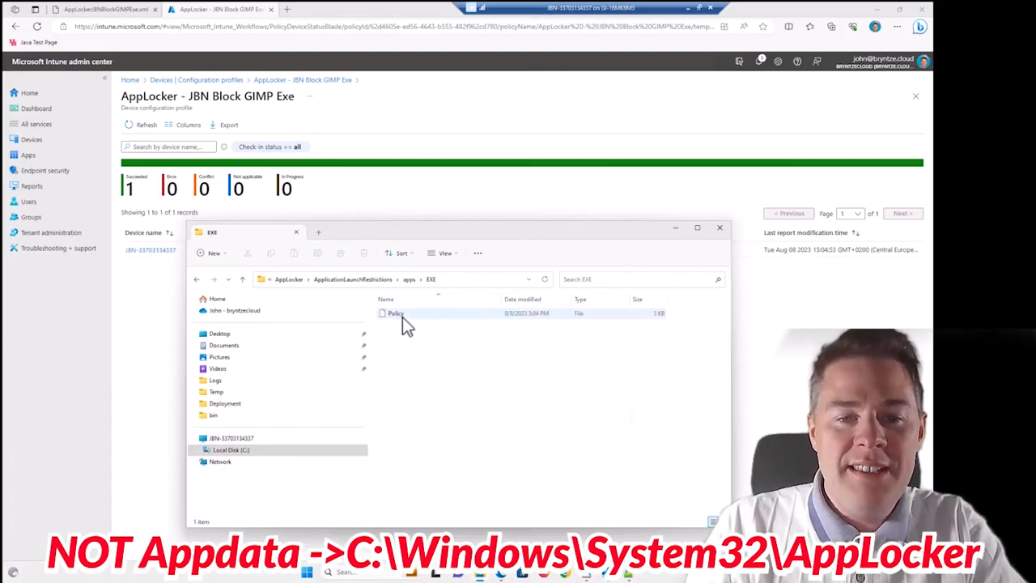
left_click(397, 313)
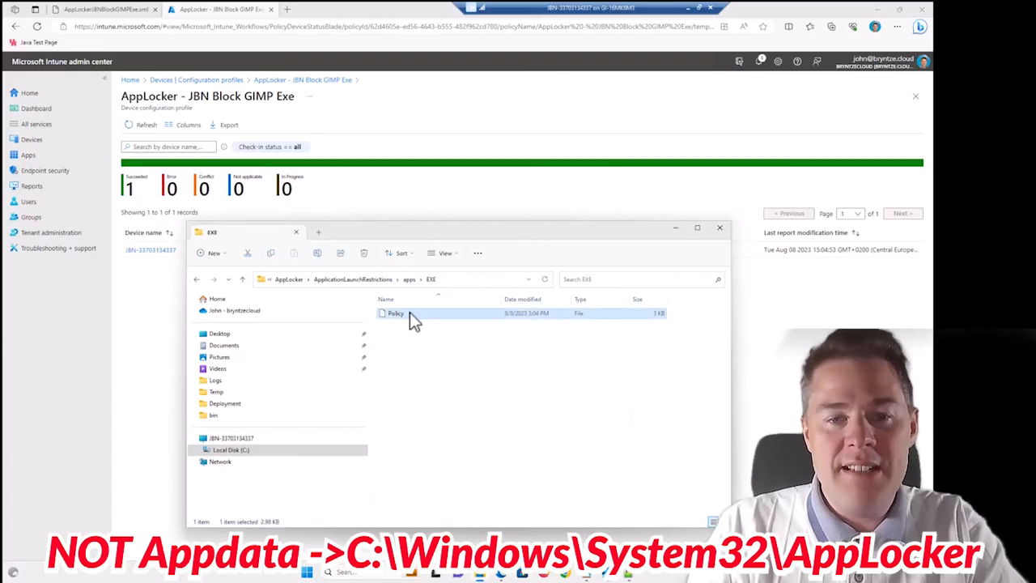
- Return through the parent folders to System32\AppLocker and select the GUID-named policy file
left_click(283, 282)
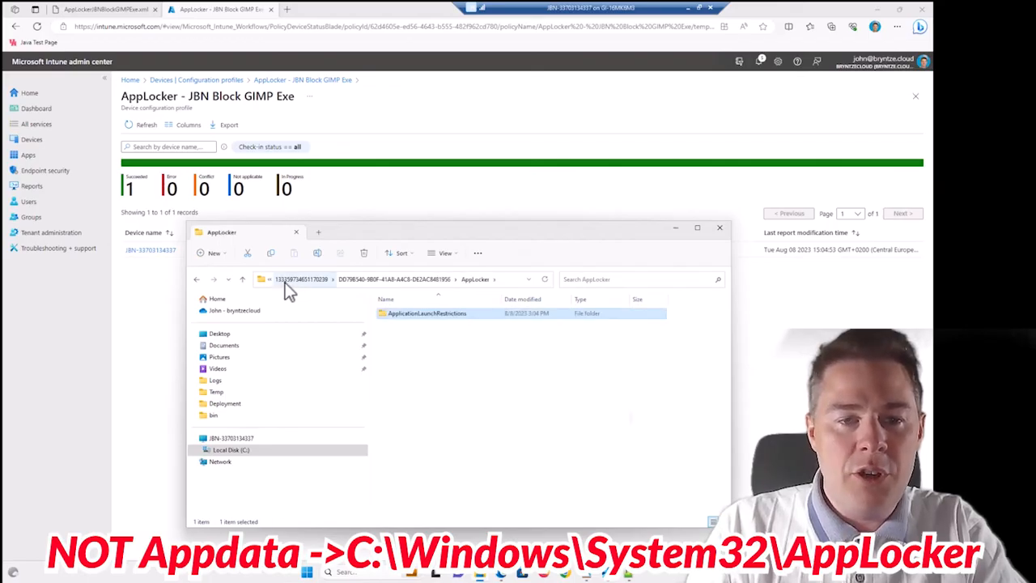
left_click(302, 282)
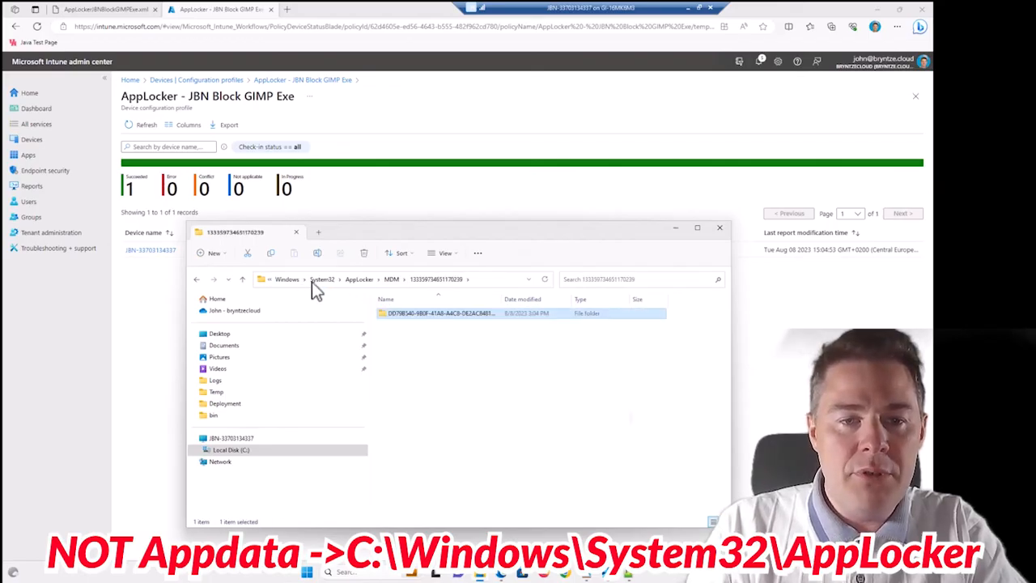
left_click(359, 280)
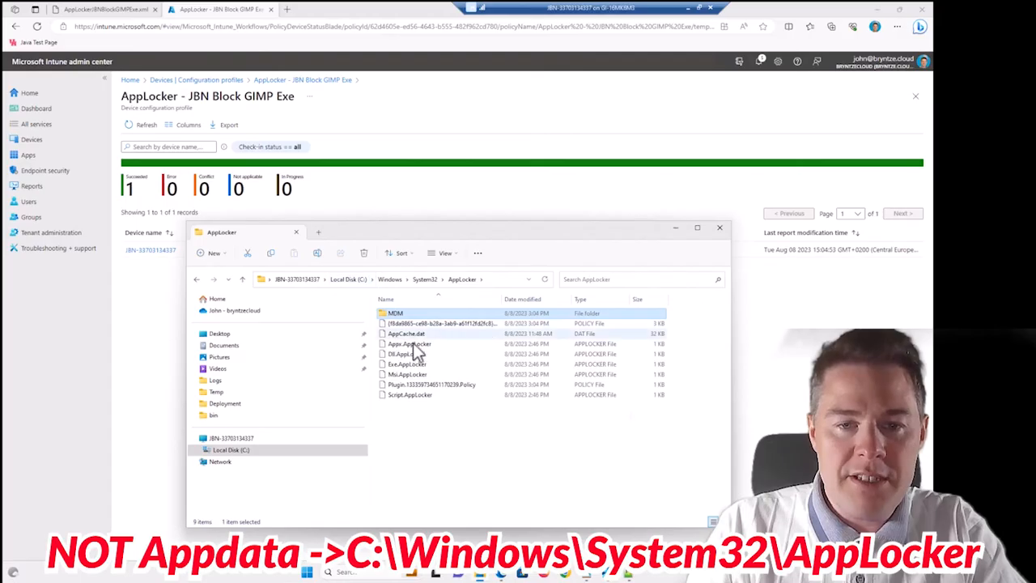
left_click(420, 324)
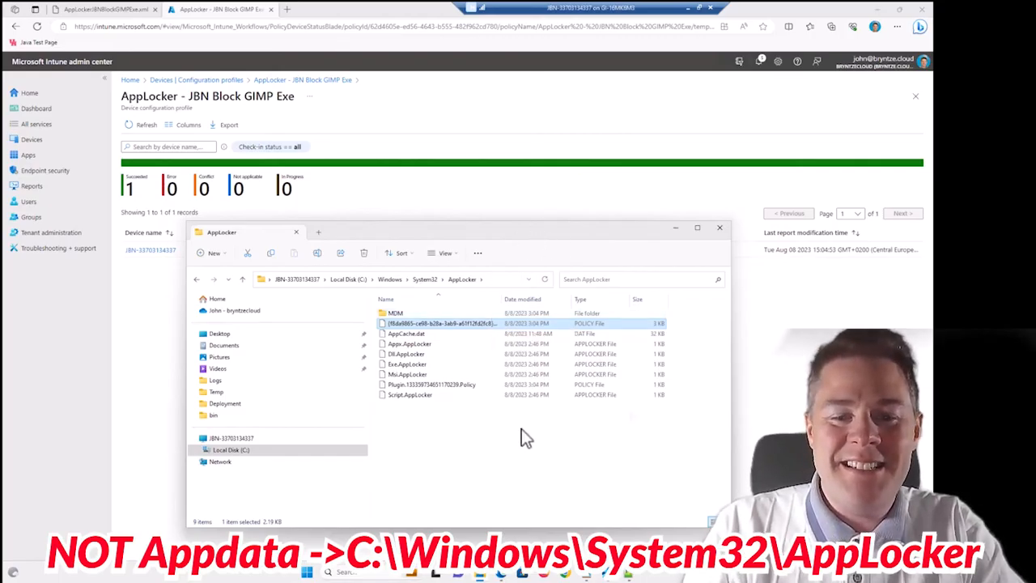
mouse_move(482, 576)
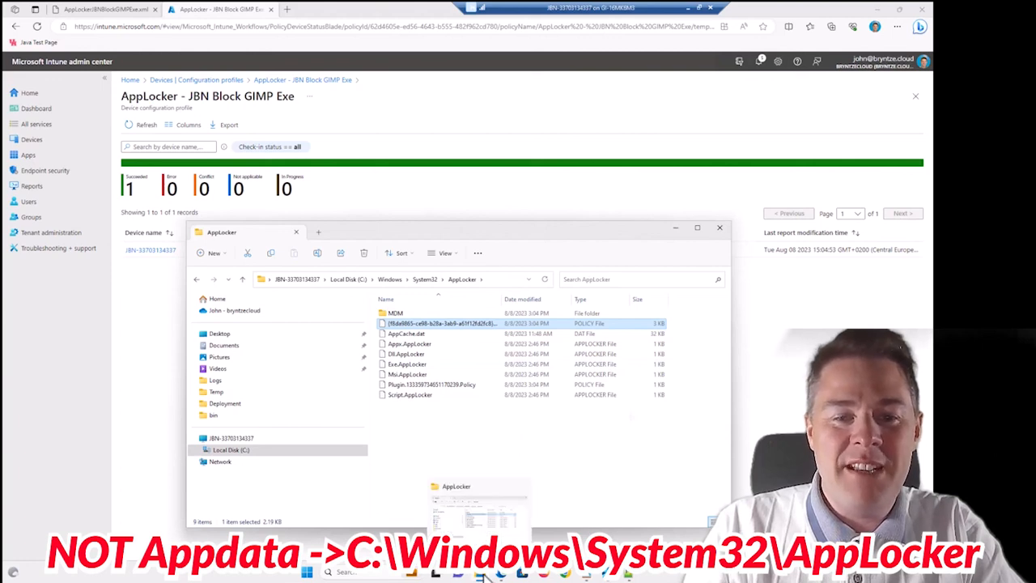